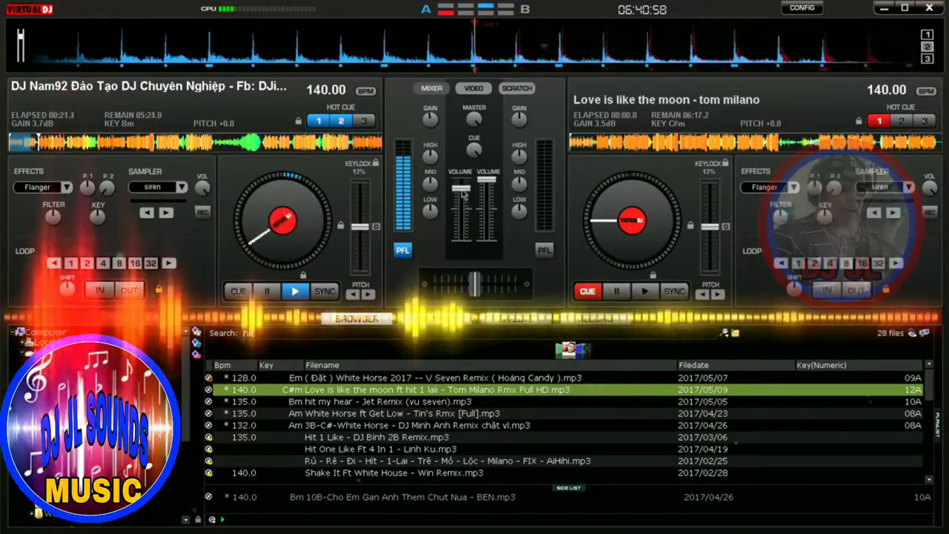
Raise deck 1's volume to full and switch headphone monitoring to deck 2
drag(462, 194, 466, 185)
click(529, 319)
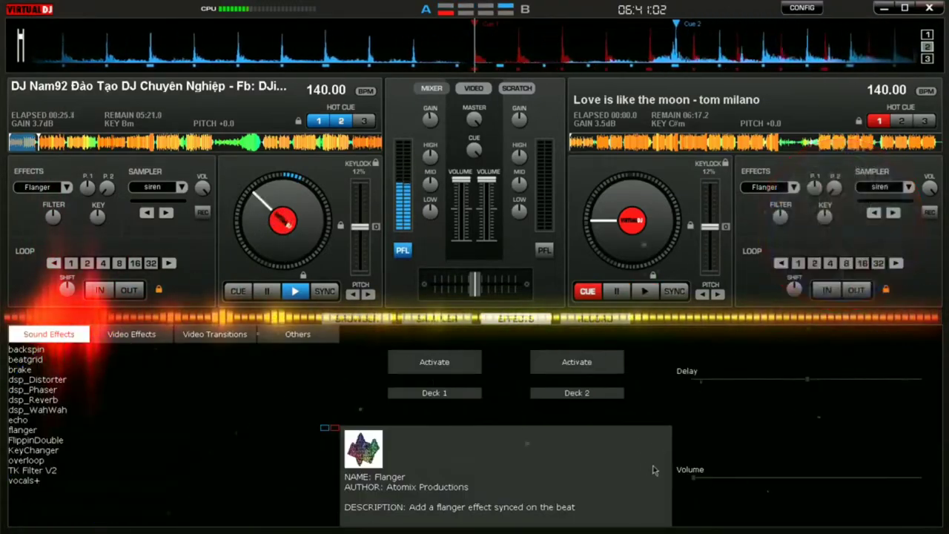
click(545, 251)
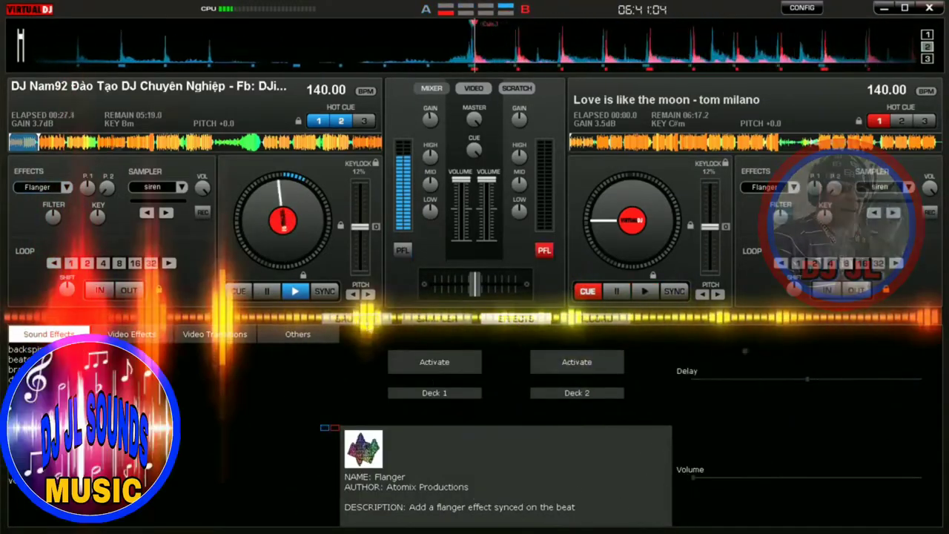
Show the track browser, lower deck 2's volume fully and cut its low EQ
click(356, 318)
drag(487, 179, 487, 238)
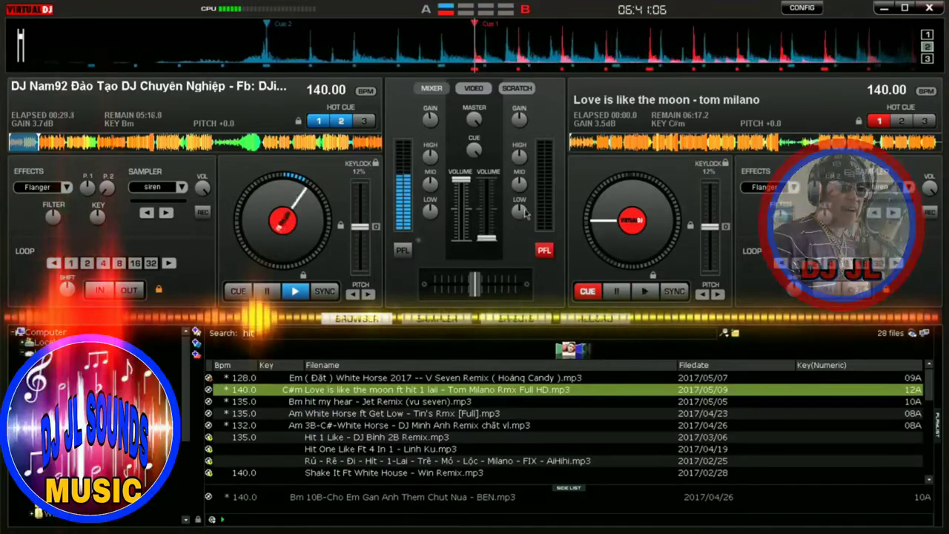
scroll(521, 133, down, 3)
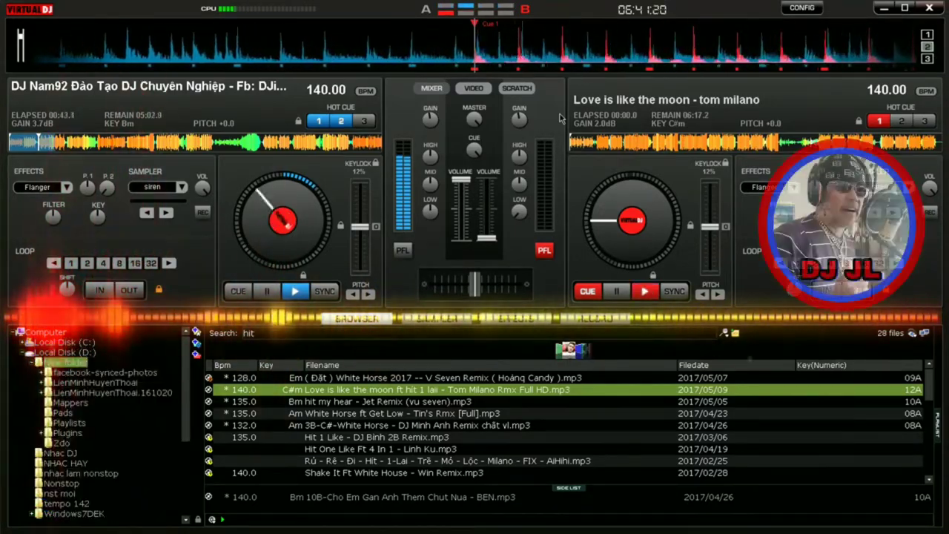
Switch to OBS to check the screen recording and return to Virtual DJ
key(alt+Tab)
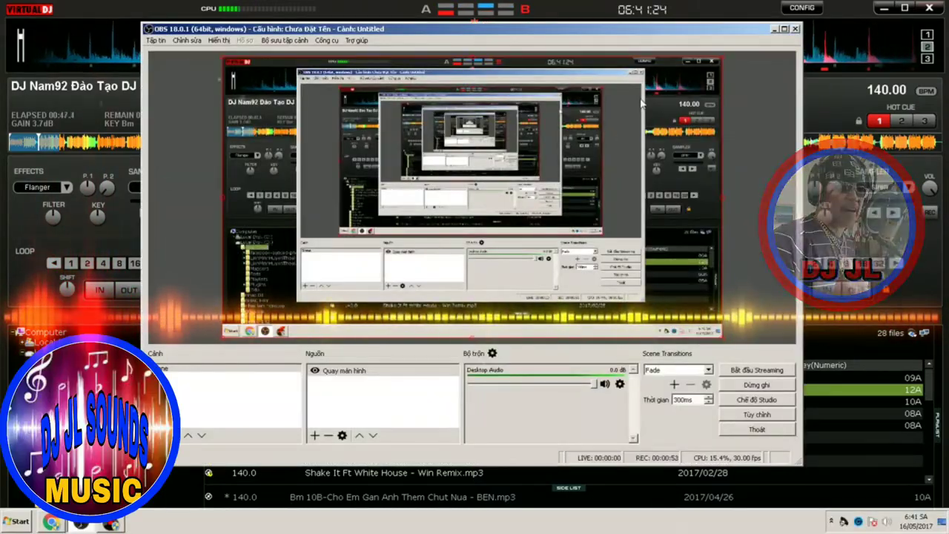
key(alt+Tab)
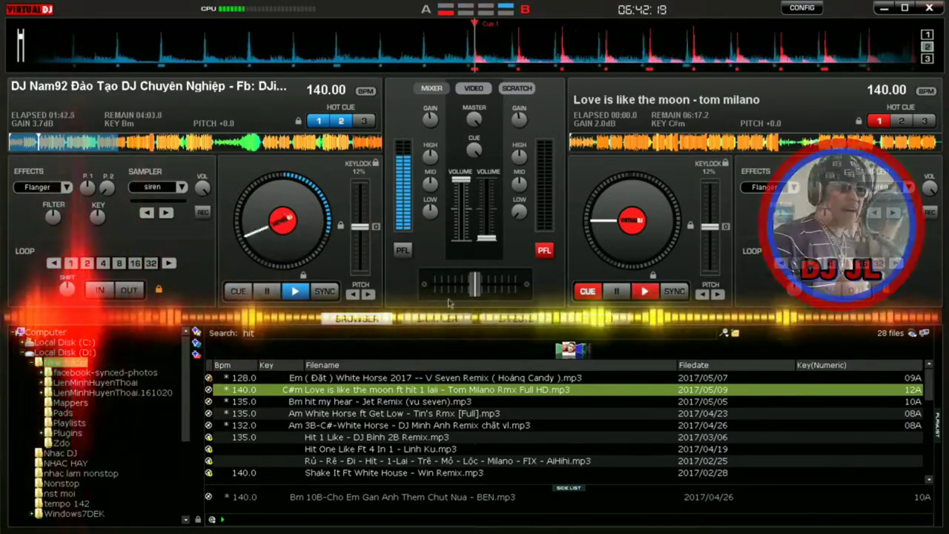
Apply the Flanger effect to deck 1 for a moment and return to the track browser
click(492, 321)
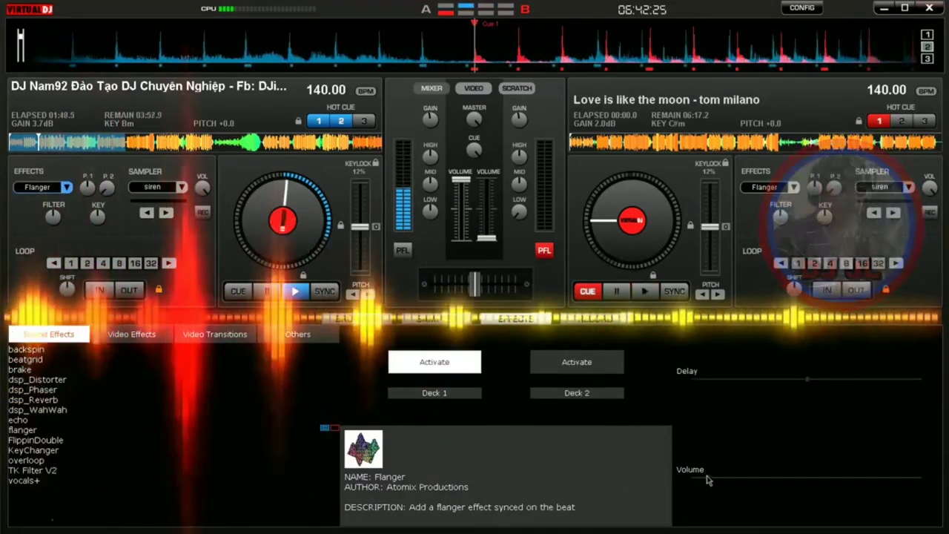
click(346, 321)
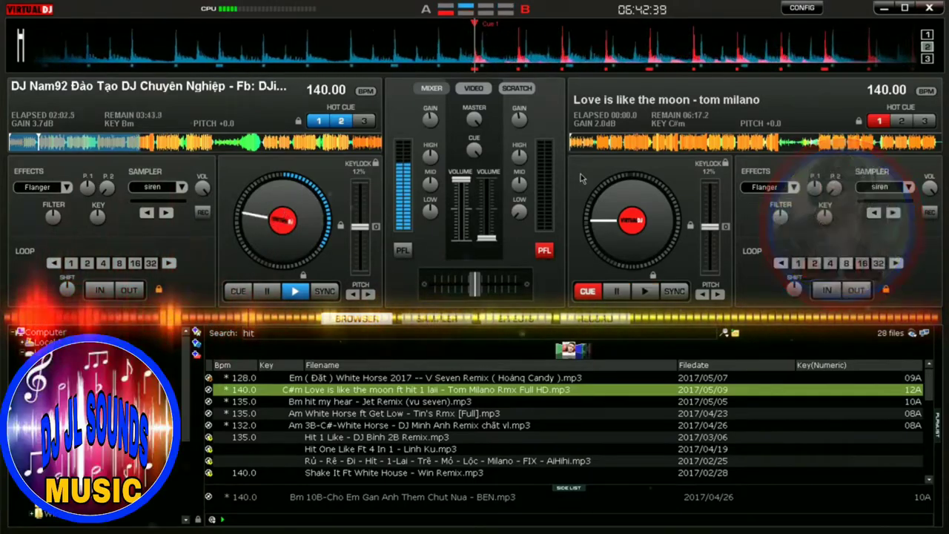
Clear the track search, sort the file list by key and bring the C#m tracks into view
key(BackSpace)
key(BackSpace)
key(BackSpace)
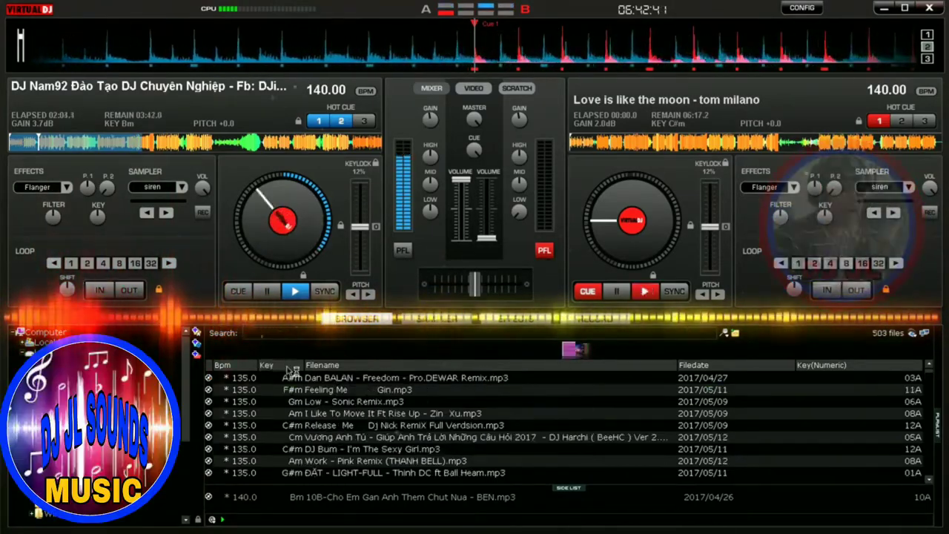
click(293, 366)
scroll(453, 419, down, 15)
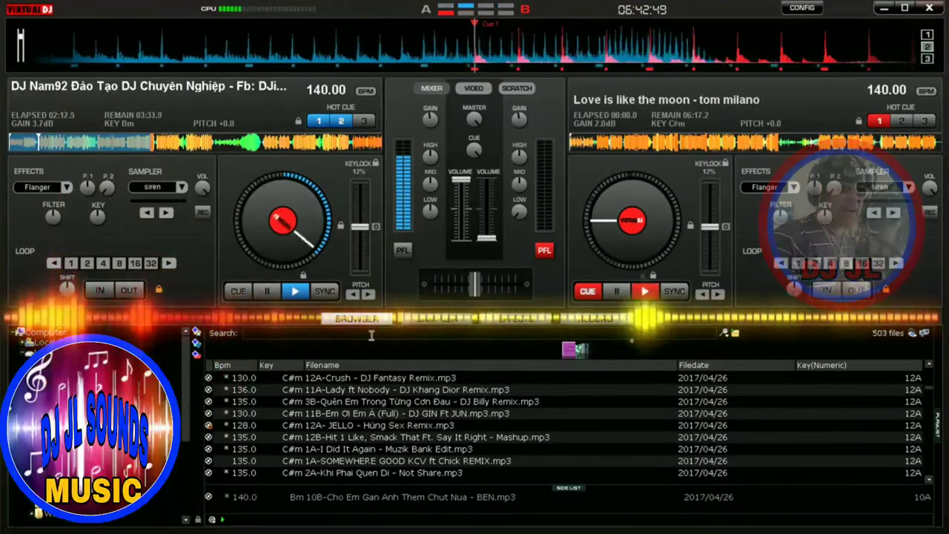
Sweep the Flanger volume on deck 1 up to nearly halfway, release the effect and return to the track browser
click(508, 320)
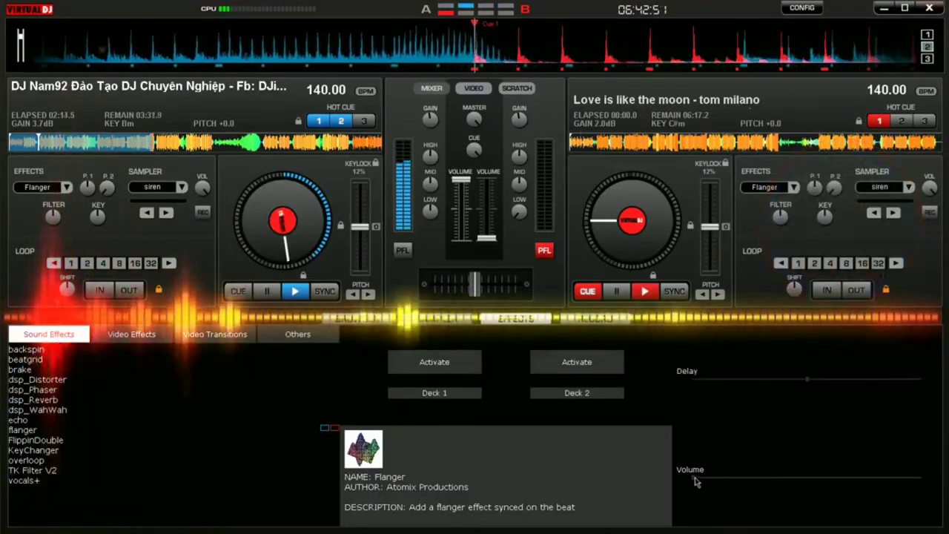
drag(696, 480, 790, 491)
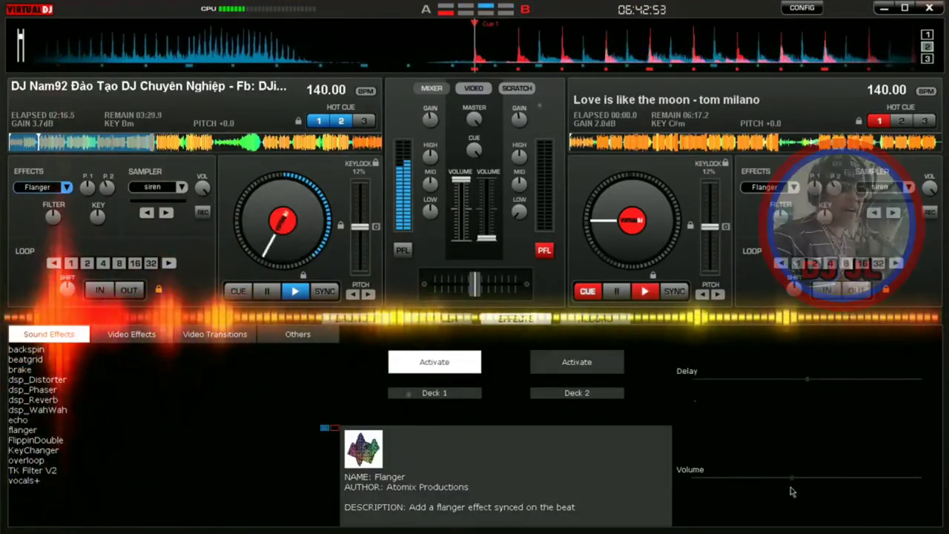
click(356, 321)
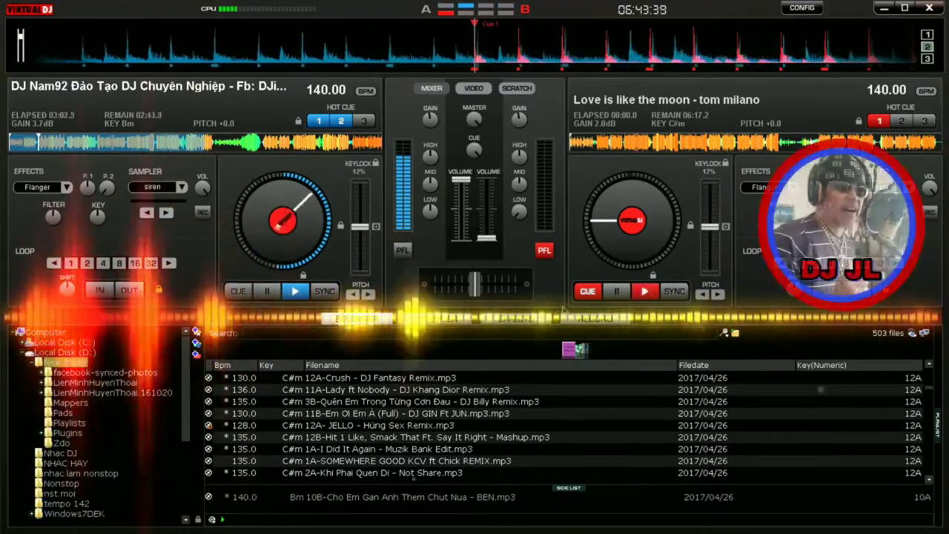
click(516, 318)
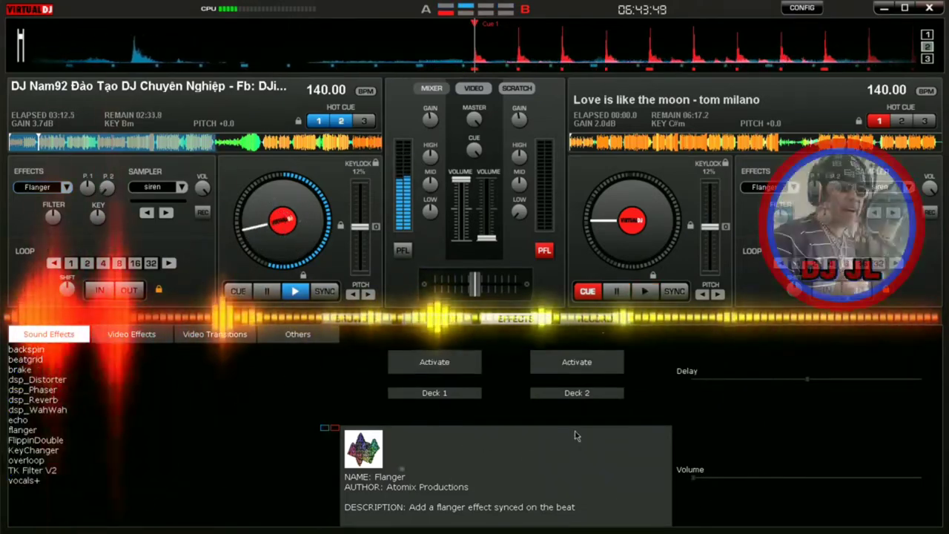
click(356, 318)
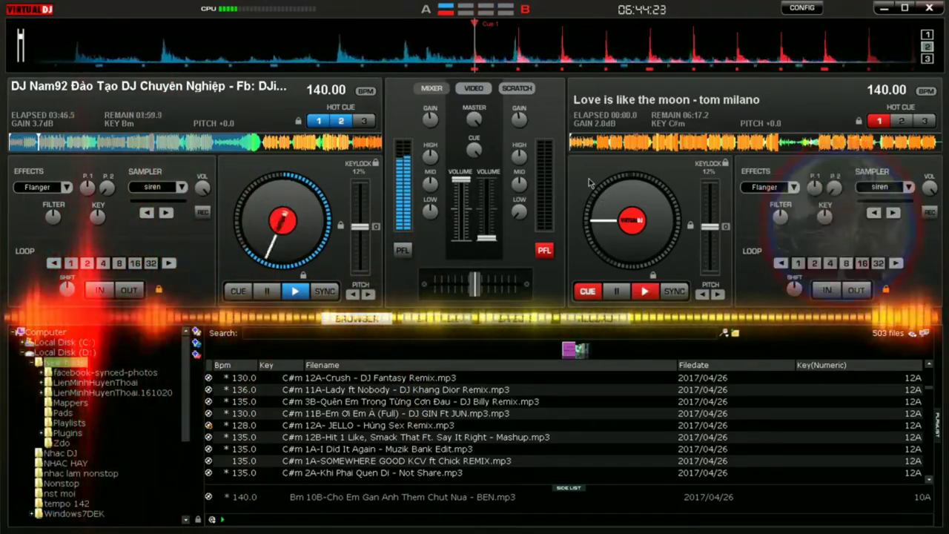
Start deck 2 in sync with deck 1 and raise deck 2's volume to full
click(517, 318)
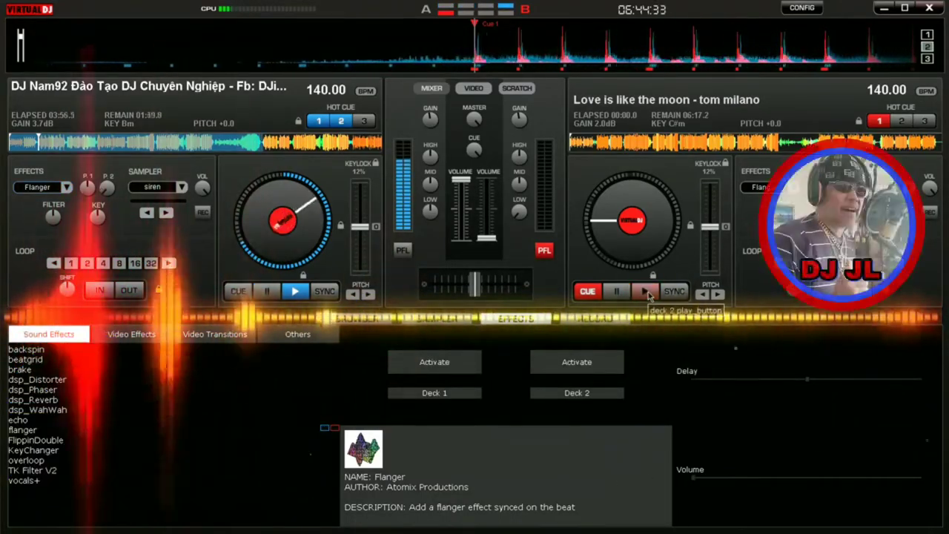
click(675, 292)
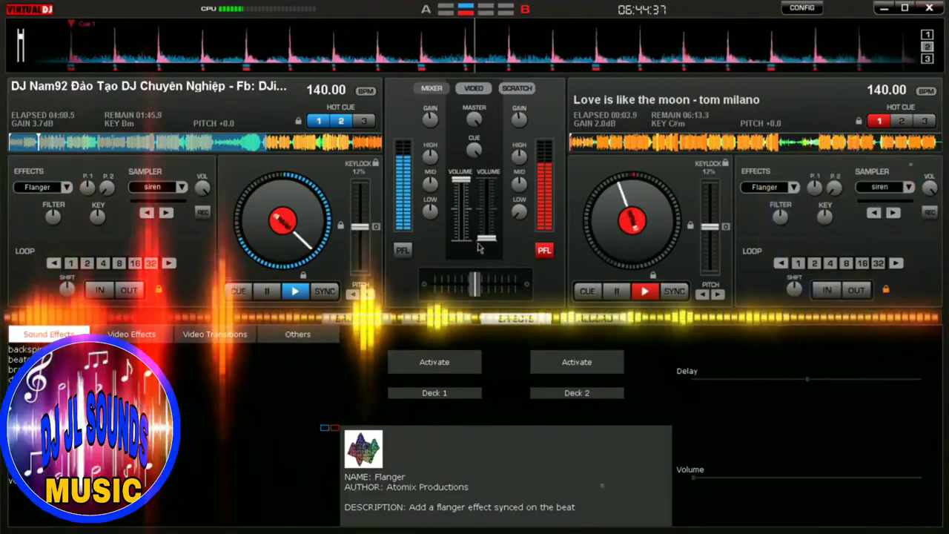
drag(484, 245, 490, 182)
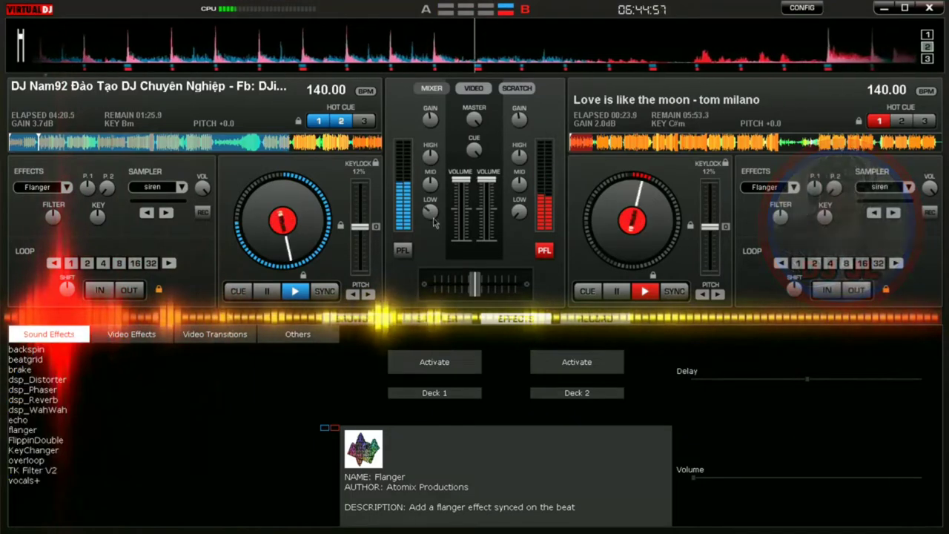
Fade deck 1's volume fully down and switch headphone monitoring to deck 1
drag(460, 179, 455, 238)
click(401, 250)
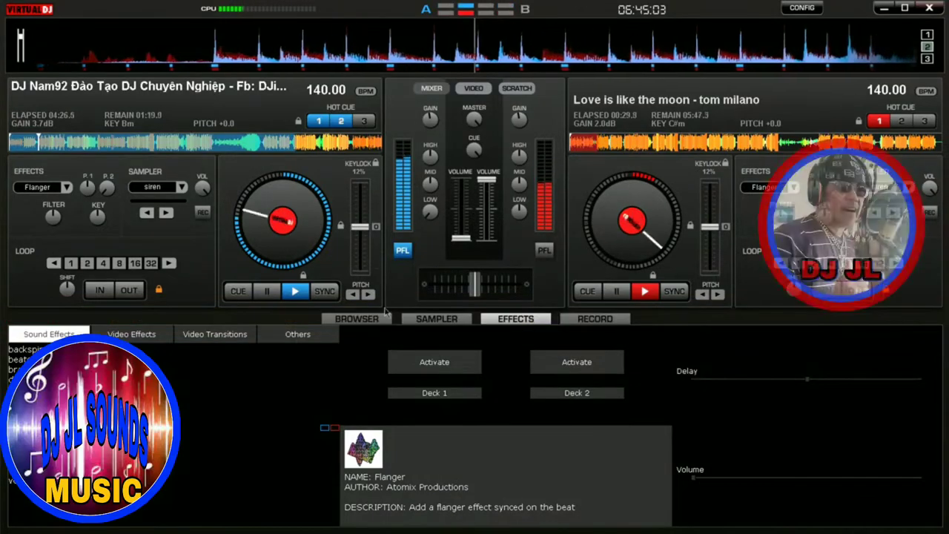
Show the track browser and stop deck 1, returning its track to the beginning
click(363, 318)
double_click(267, 291)
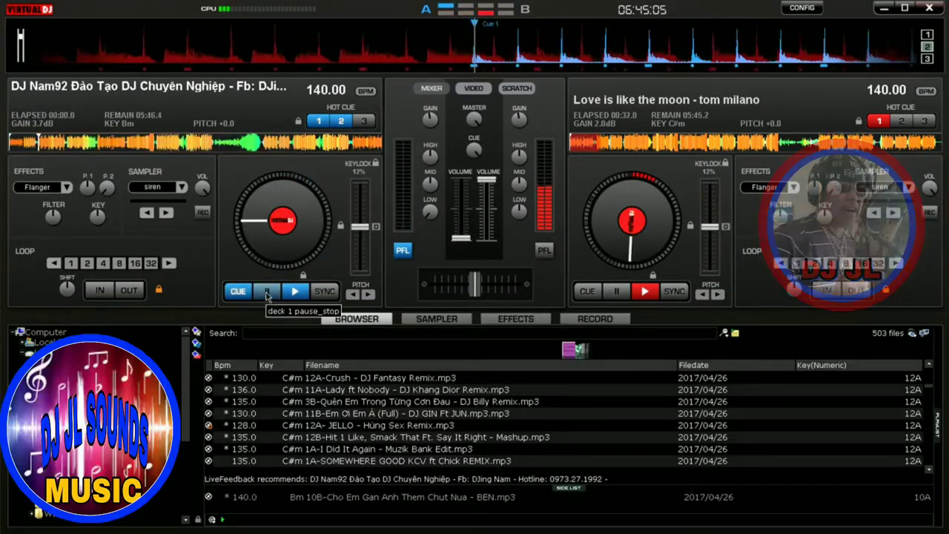
Look through the C#m tracks in the file list for a candidate for deck 1
scroll(358, 423, up, 1)
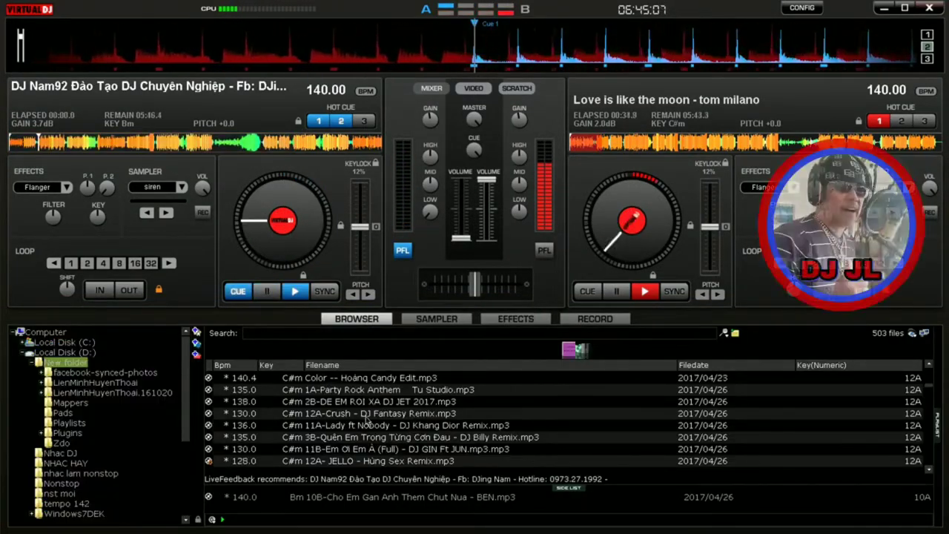
scroll(430, 416, up, 1)
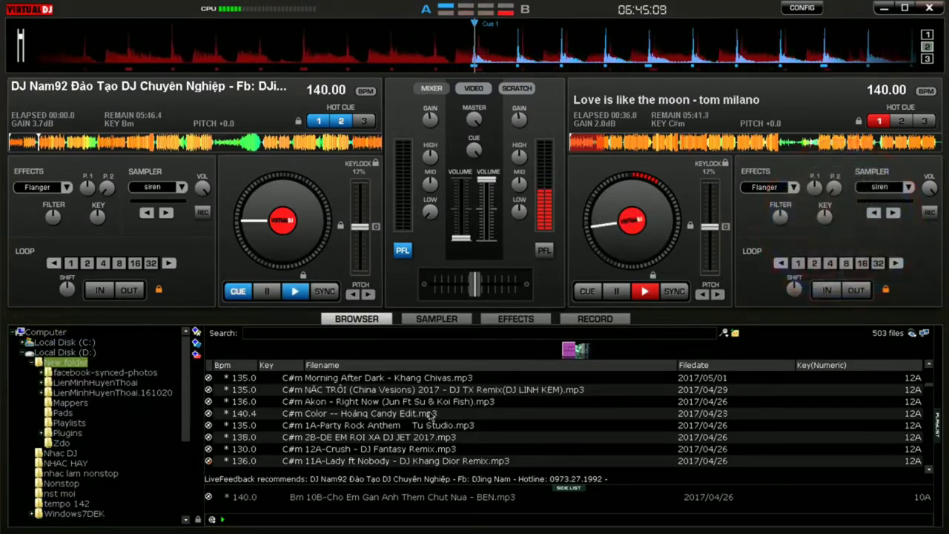
scroll(431, 416, up, 1)
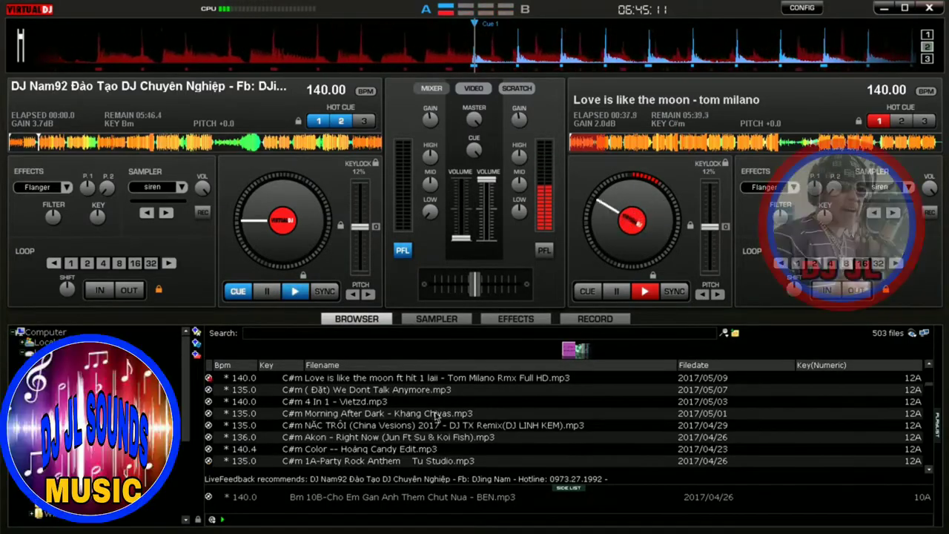
scroll(438, 416, up, 2)
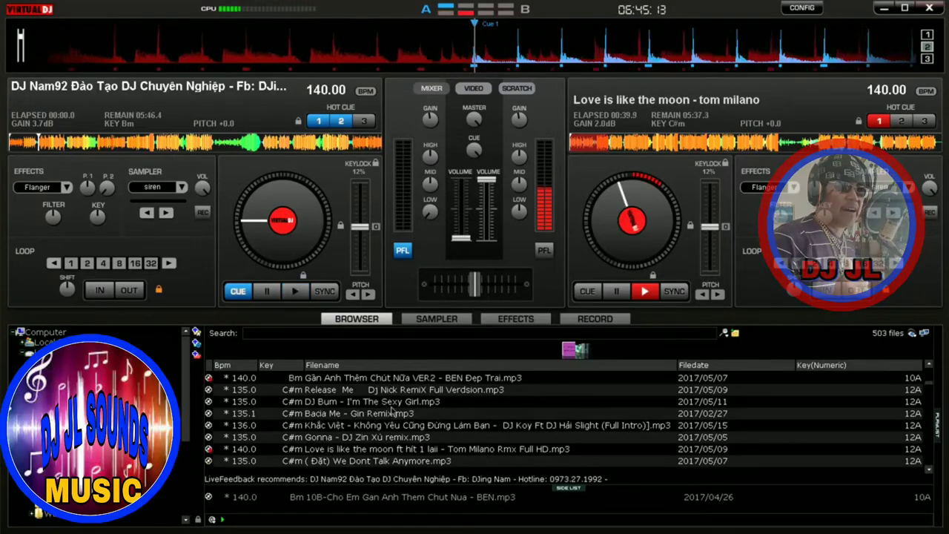
scroll(400, 417, down, 1)
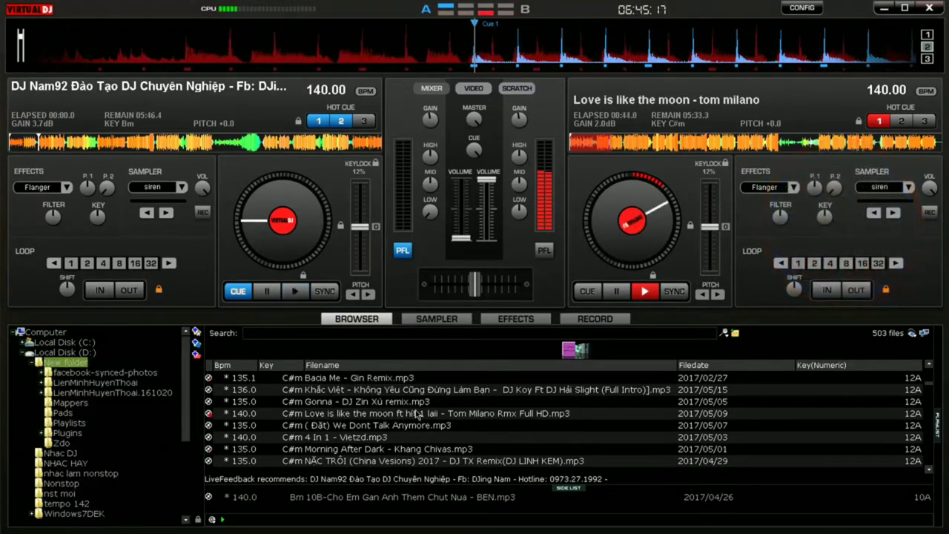
scroll(360, 413, down, 2)
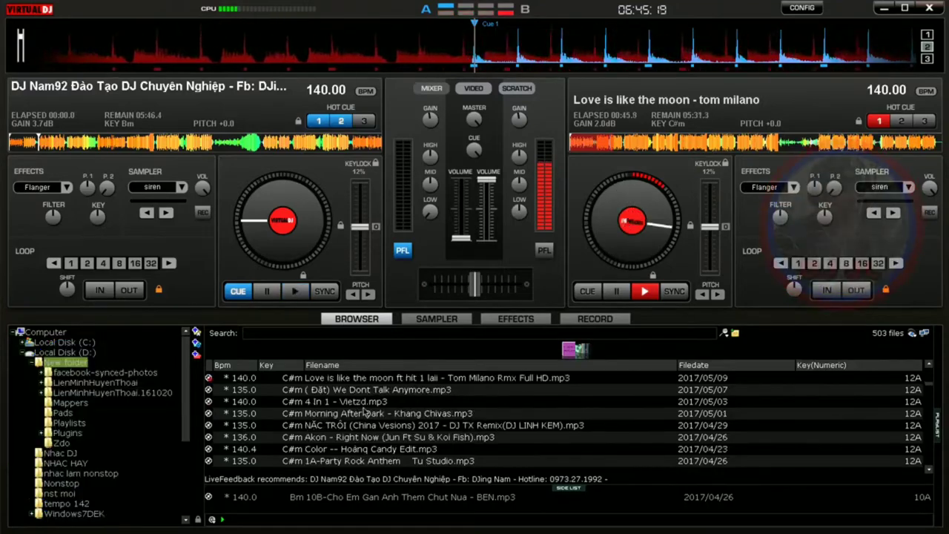
scroll(365, 413, down, 1)
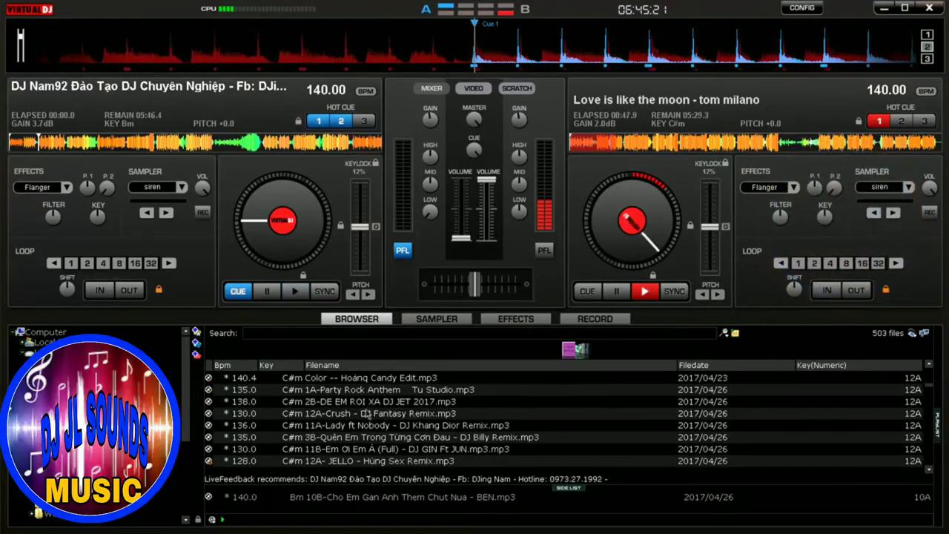
scroll(374, 413, down, 3)
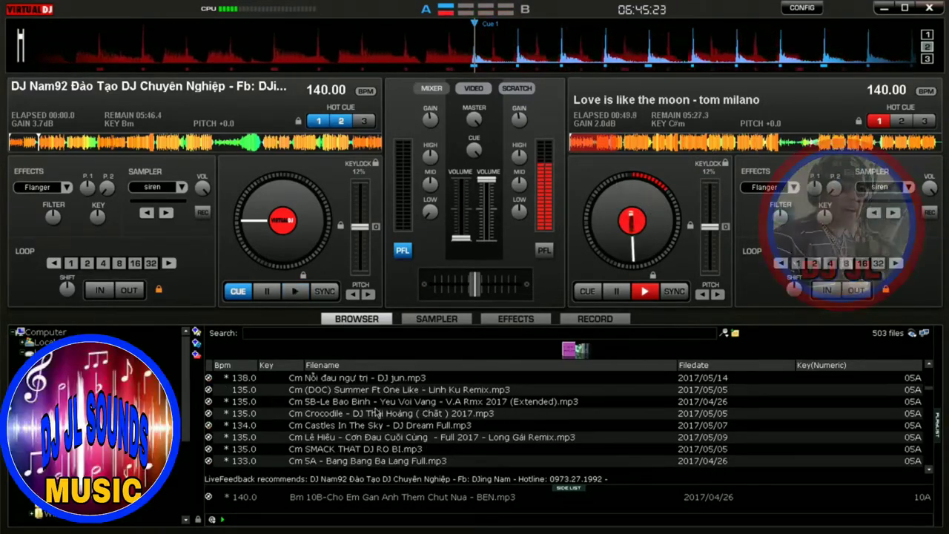
Look through the Cm (05A) tracks in the file list for a candidate compatible with deck 2's C#m track
scroll(378, 413, up, 1)
click(356, 402)
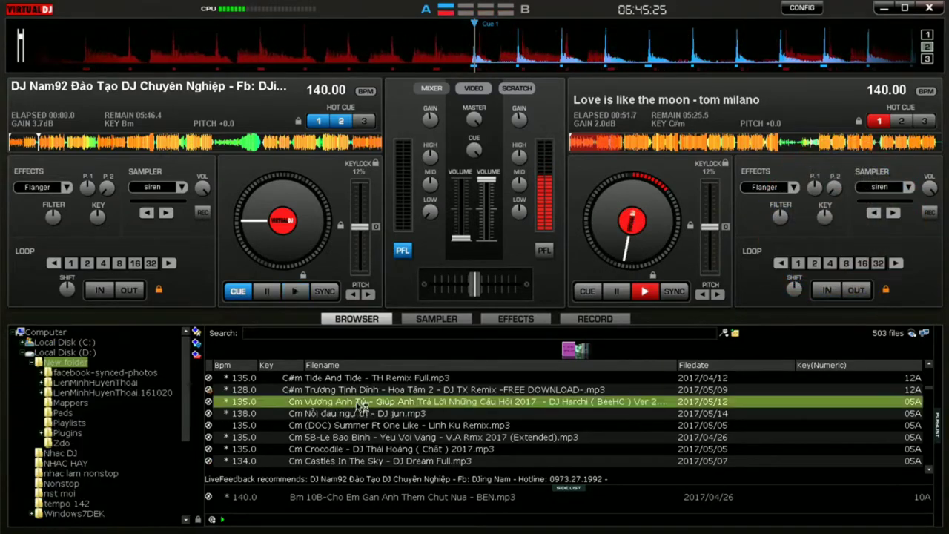
key(Down)
key(Down)
key(Down)
key(Down)
key(Down)
key(Down)
key(Down)
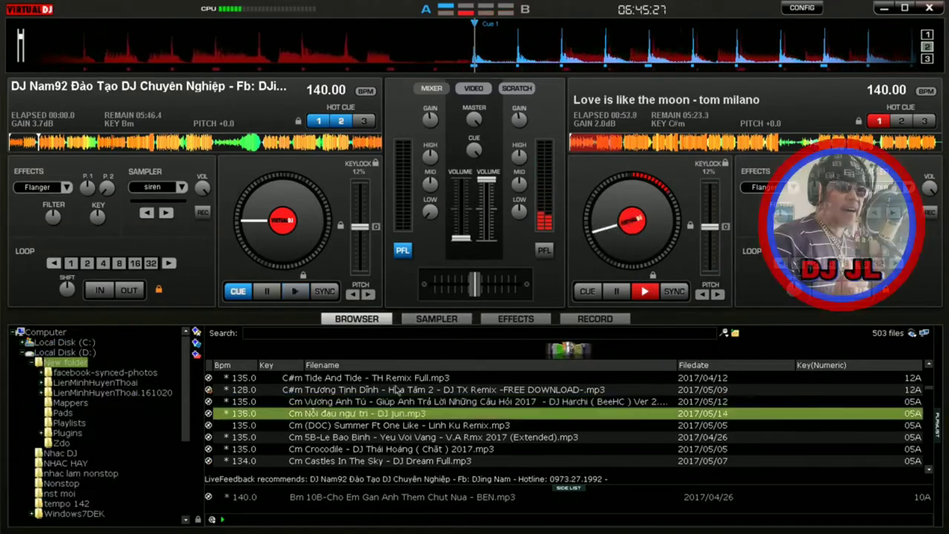
key(Down)
key(Down)
key(Down)
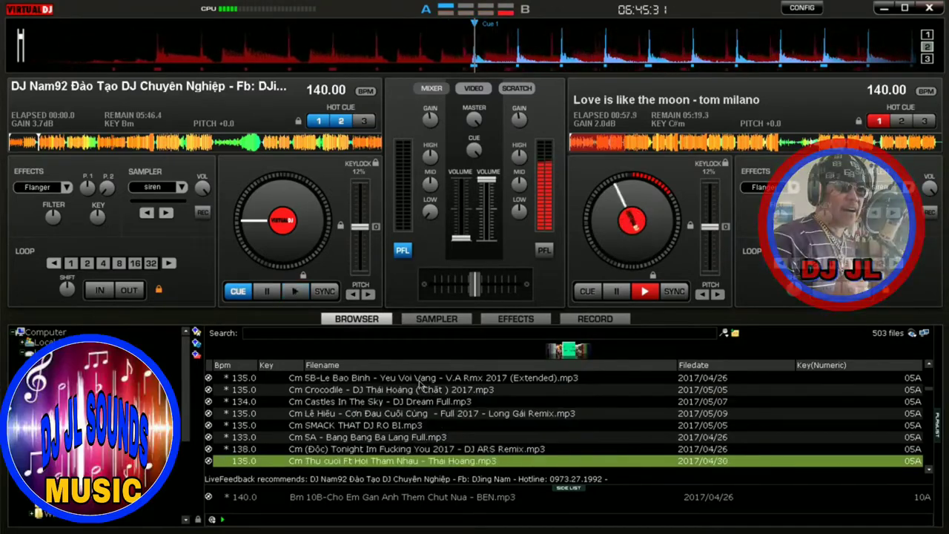
key(Down)
key(Down)
key(Down)
key(Down)
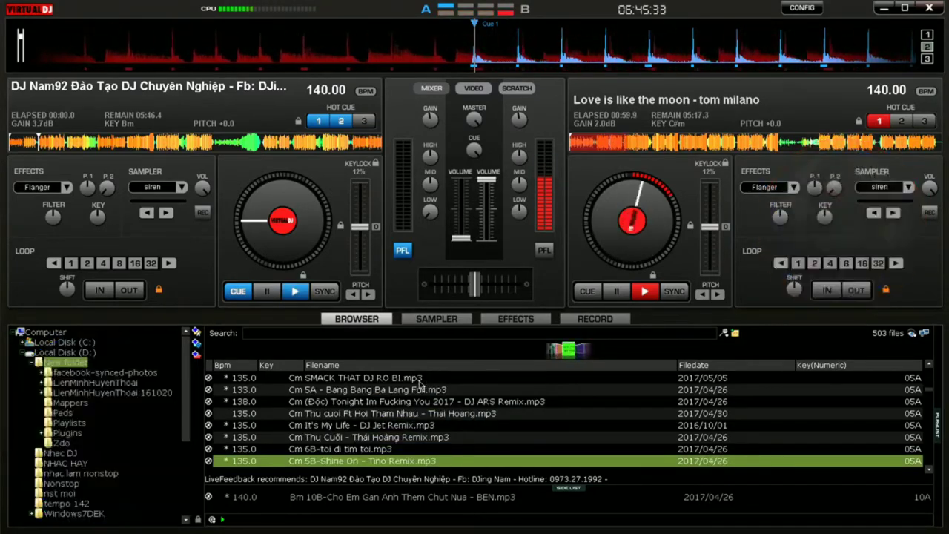
key(Down)
key(Up)
key(Up)
key(Up)
key(Up)
key(Up)
key(Up)
key(Up)
key(Up)
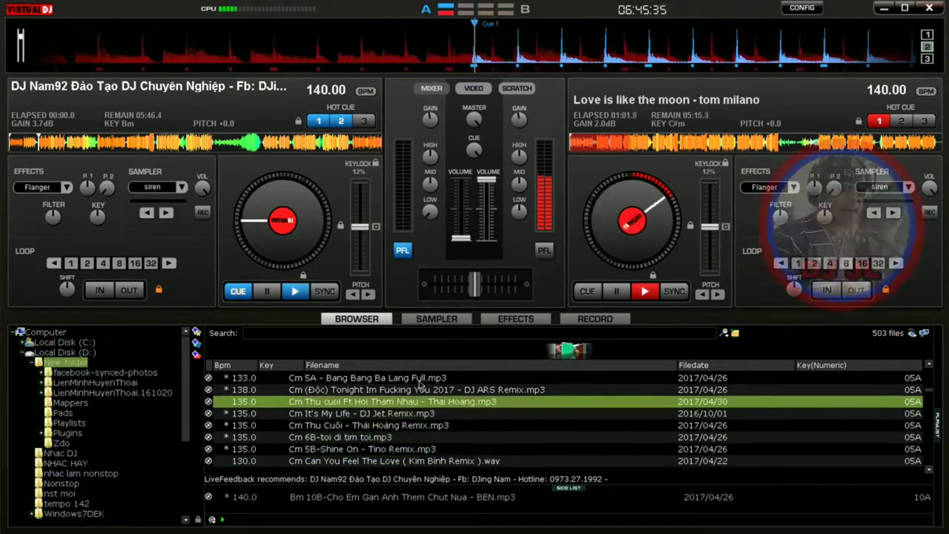
key(Down)
key(Down)
key(Down)
key(Down)
key(Down)
key(Down)
key(Down)
key(Down)
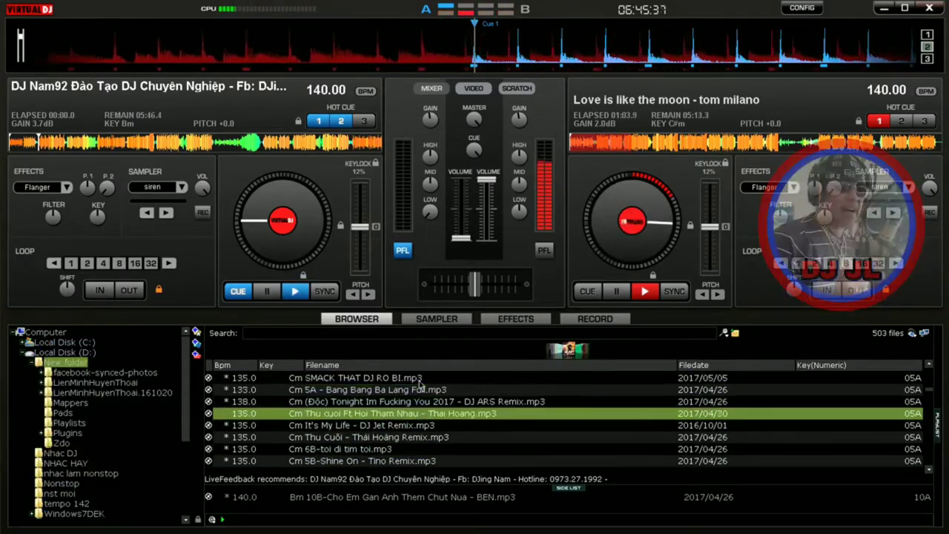
key(Down)
key(Down)
key(Down)
key(Down)
key(Down)
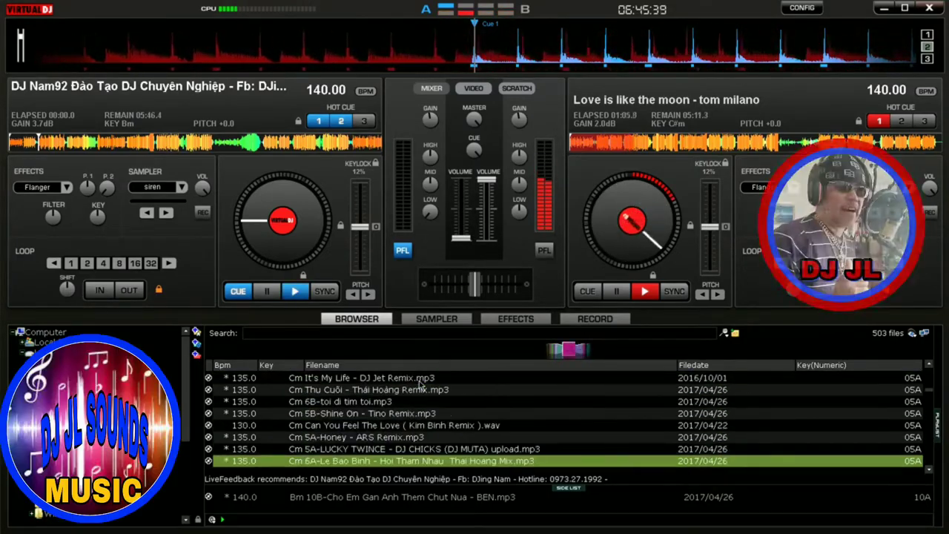
key(Down)
key(Down)
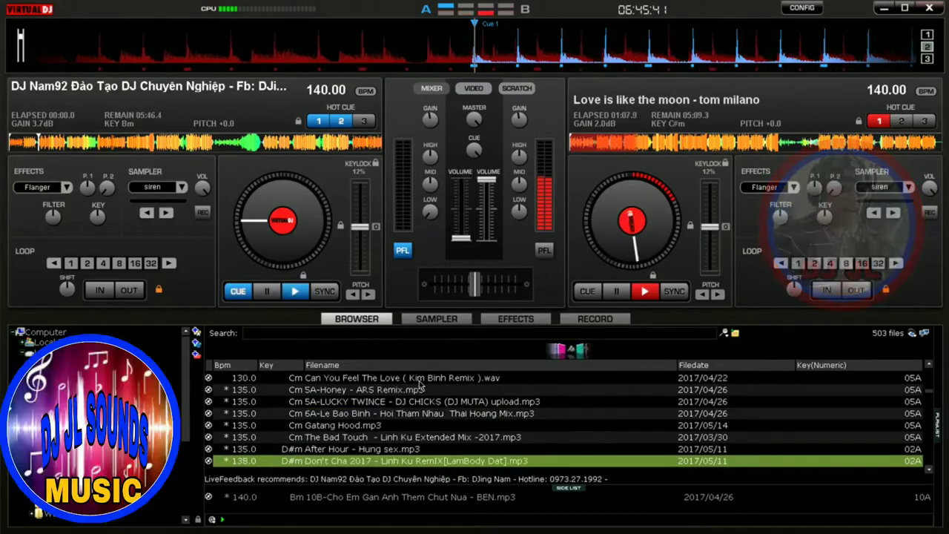
key(Up)
key(Up)
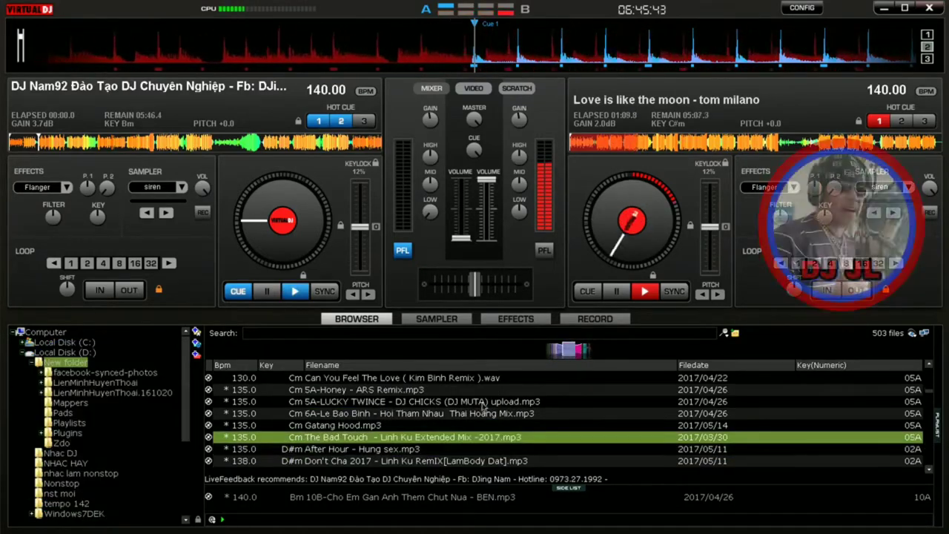
Review the C#m (12A) tracks in the file list from Release Me down to the start of the Cm group
scroll(396, 406, up, 5)
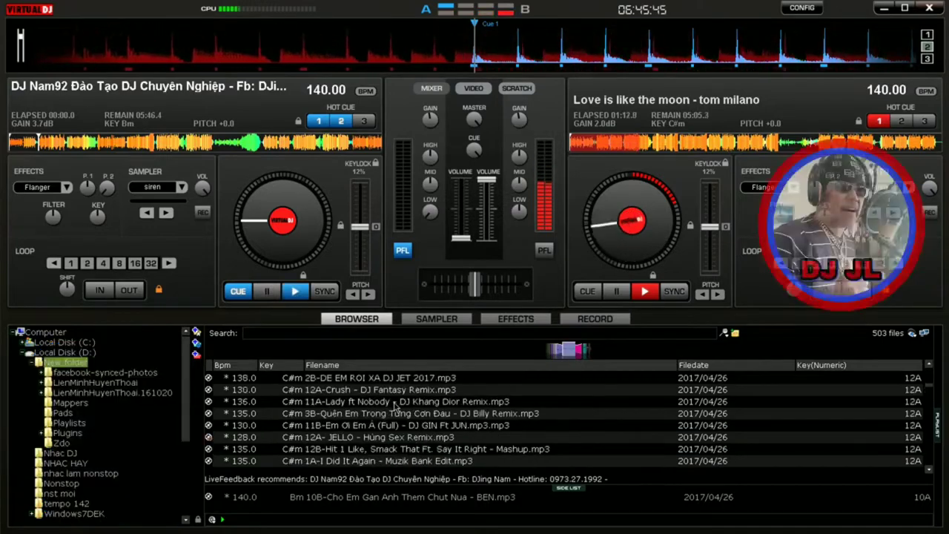
click(426, 402)
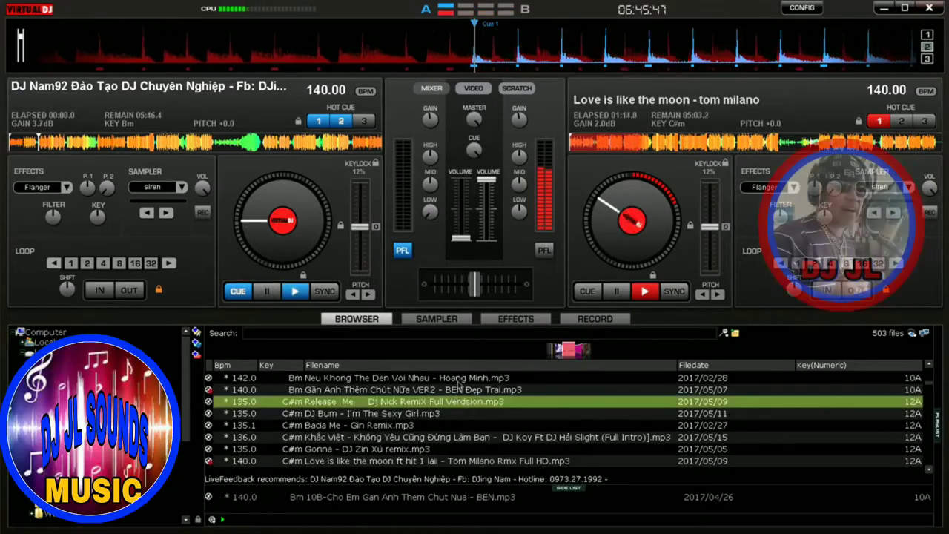
key(Down)
key(Down)
key(Down)
key(Down)
key(Down)
key(Down)
key(Down)
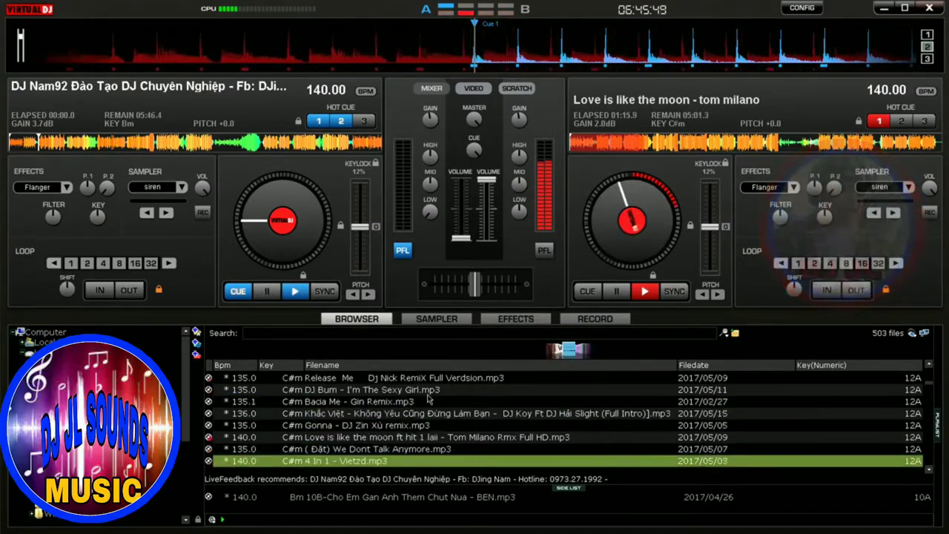
key(Down)
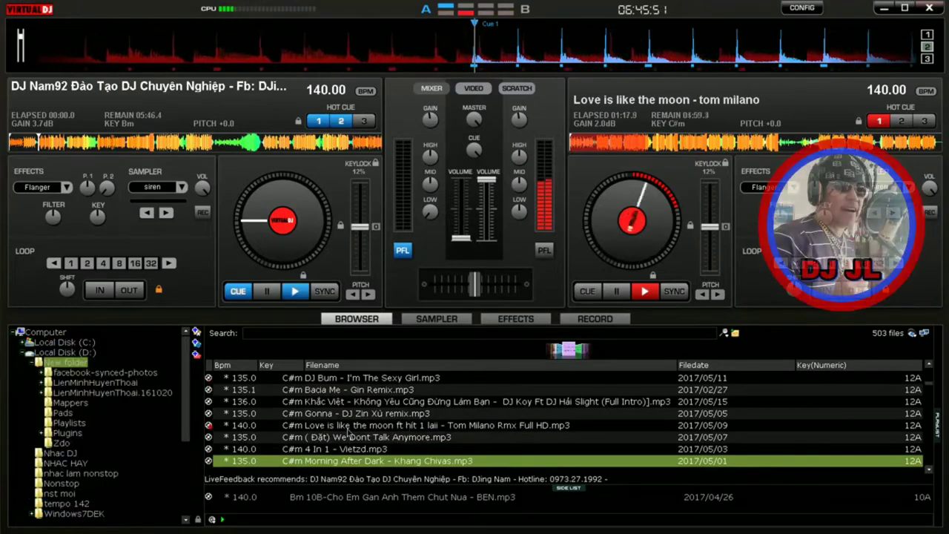
key(Down)
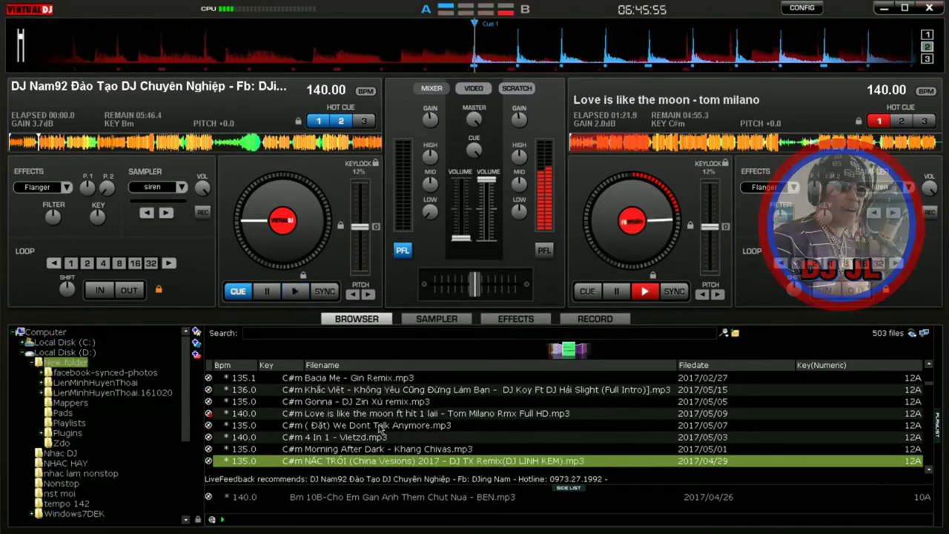
key(Down)
key(Down)
key(Down)
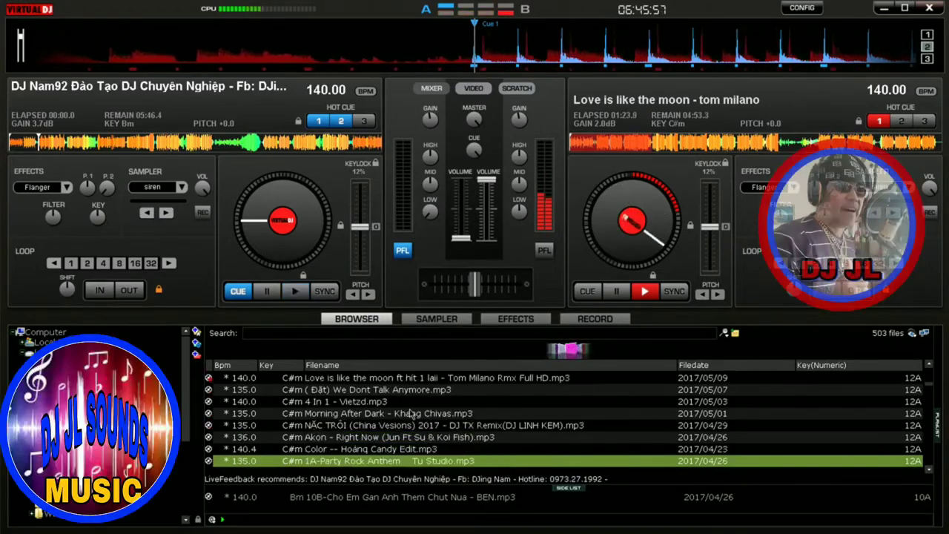
key(Down)
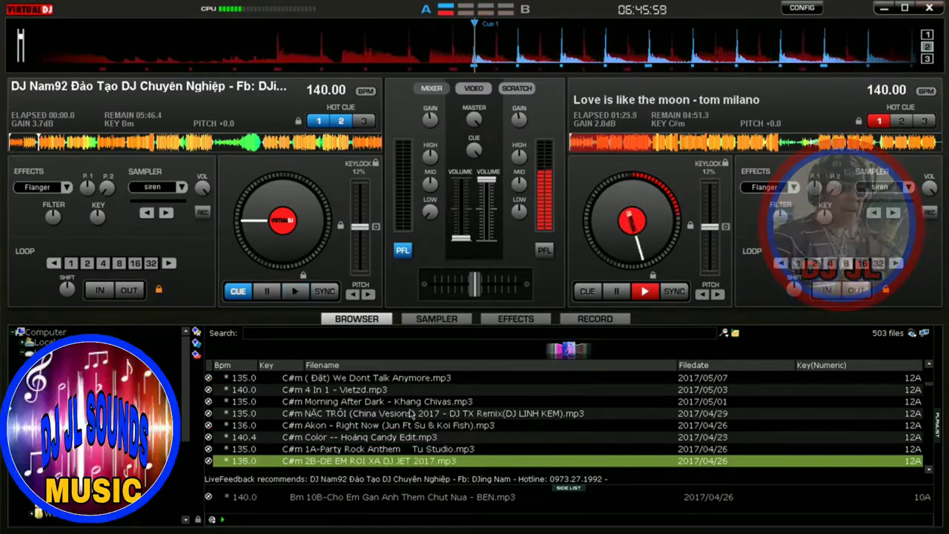
key(Down)
key(Down)
key(Down)
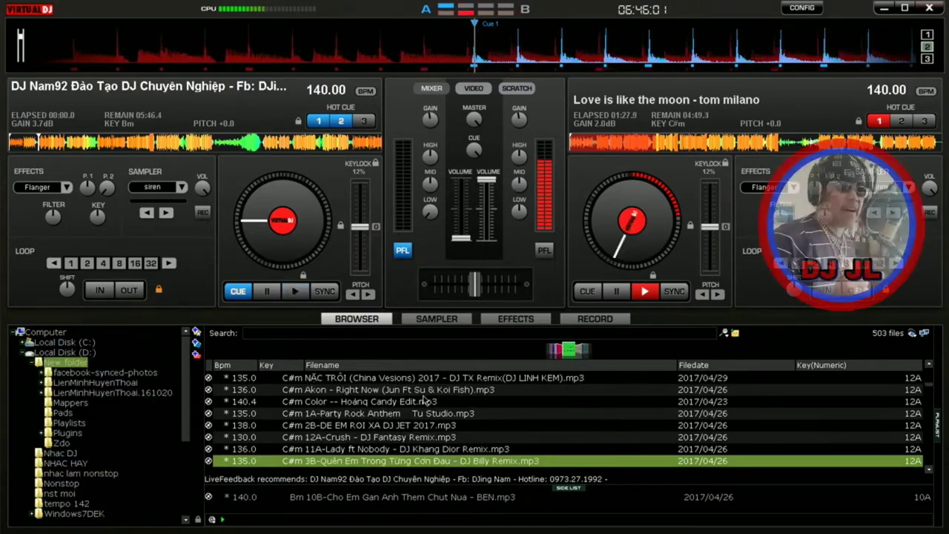
key(Down)
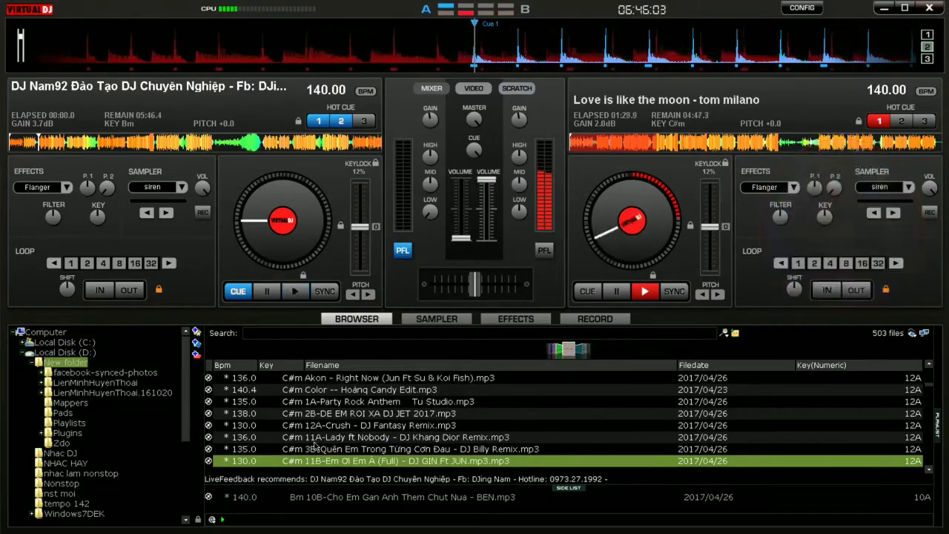
click(315, 440)
key(Down)
key(Down)
key(Down)
key(Down)
key(Down)
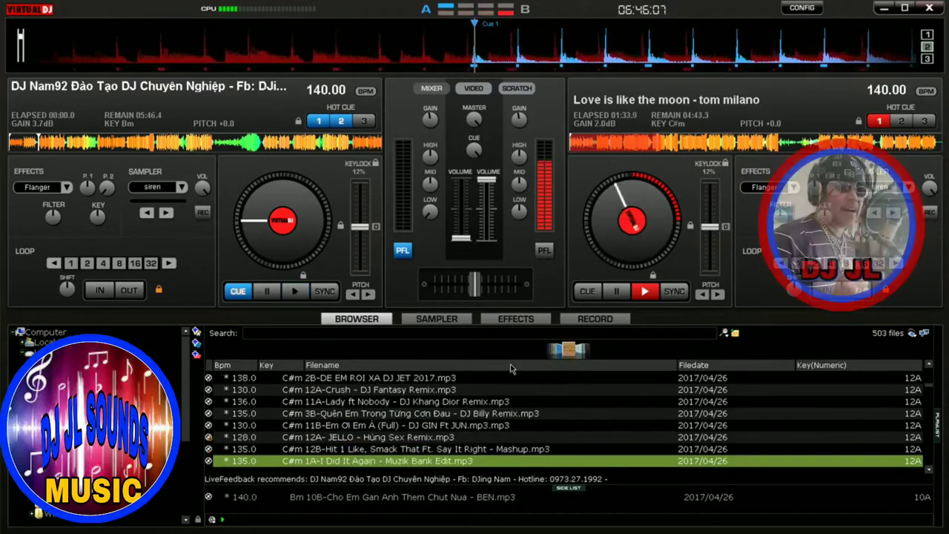
key(Down)
key(Down)
key(Down)
key(Down)
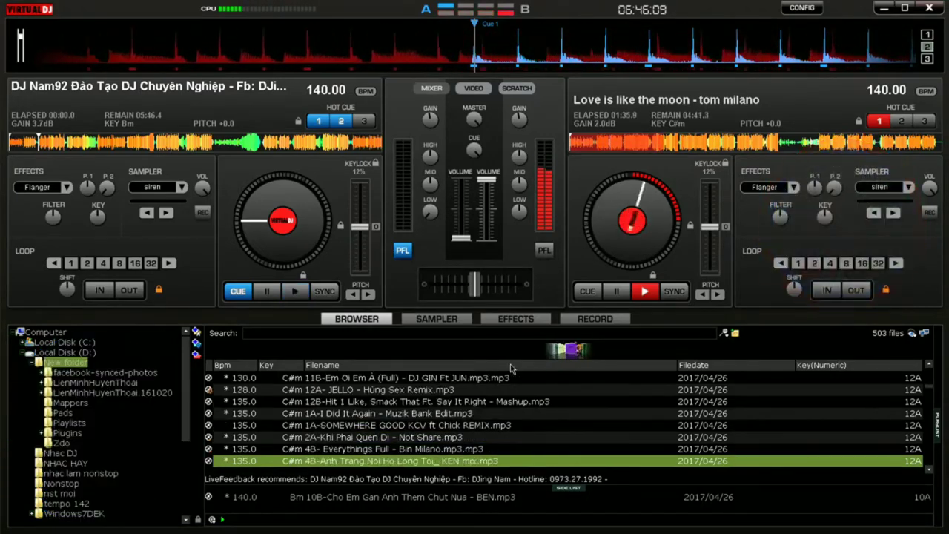
key(Down)
key(Down)
key(Down)
key(Down)
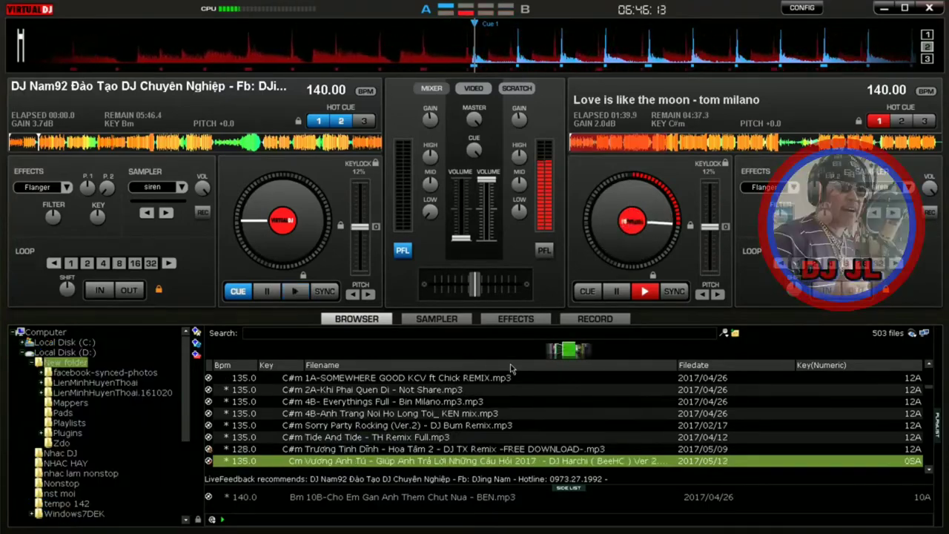
Load the Cm track Summer Ft One Like - Linh Ku Remix onto deck 1
key(Down)
key(Down)
key(Down)
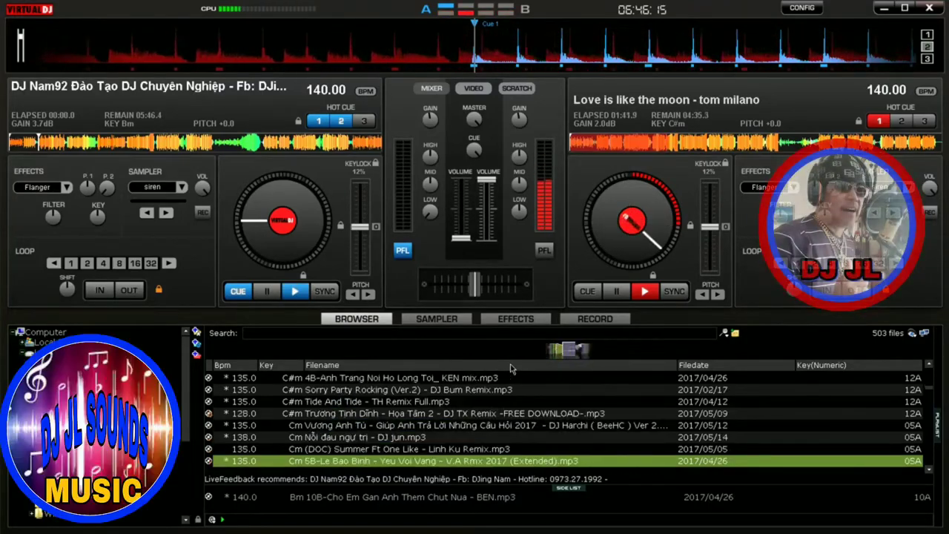
key(Up)
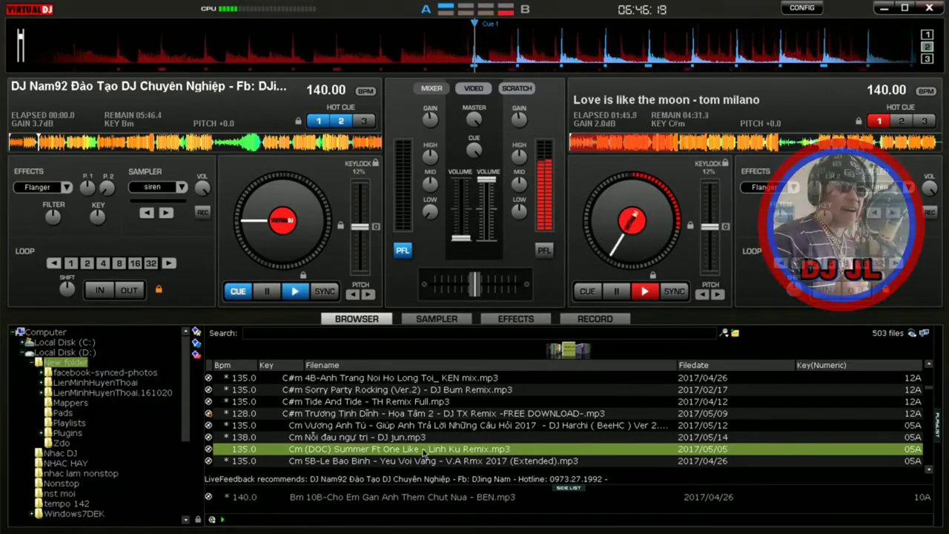
drag(425, 451, 267, 236)
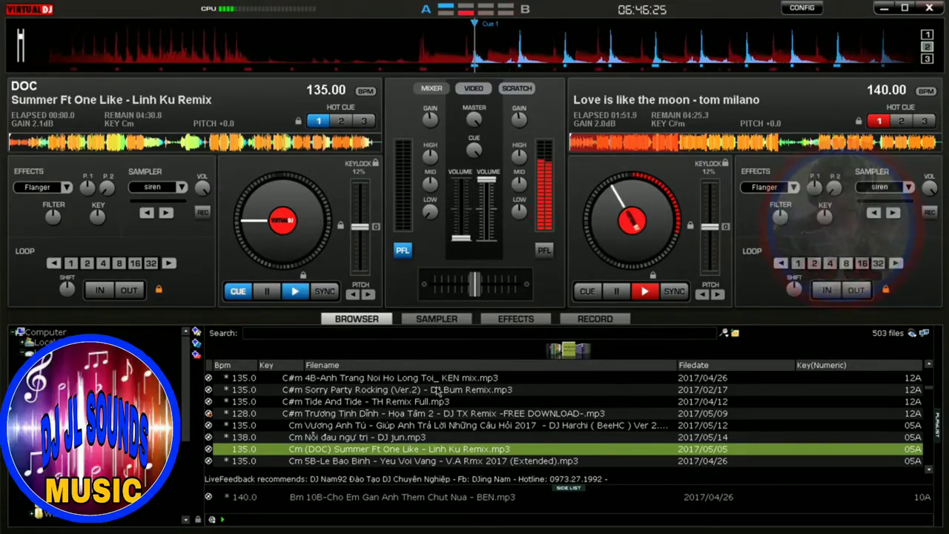
Load the Cm track Castles In The Sky - DJ Dream Full onto deck 1, replacing the loaded track
key(Down)
key(Down)
key(Down)
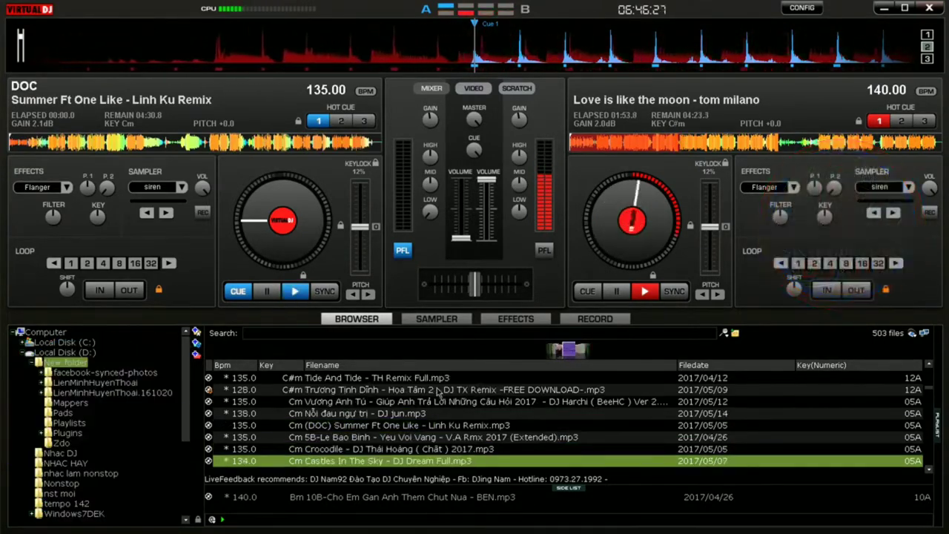
key(Down)
drag(426, 449, 289, 248)
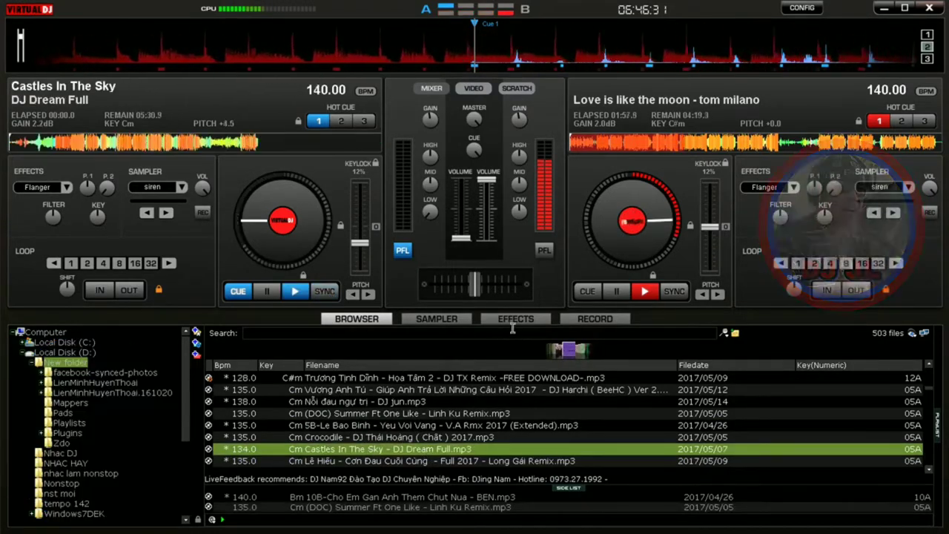
Set deck 1's effect to Vocals+ and return to the track browser
click(514, 320)
click(66, 187)
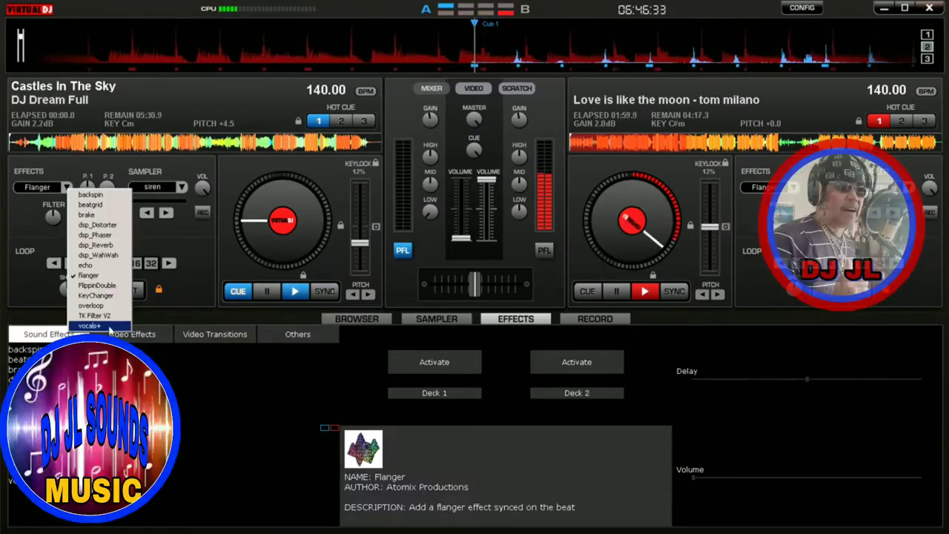
click(89, 303)
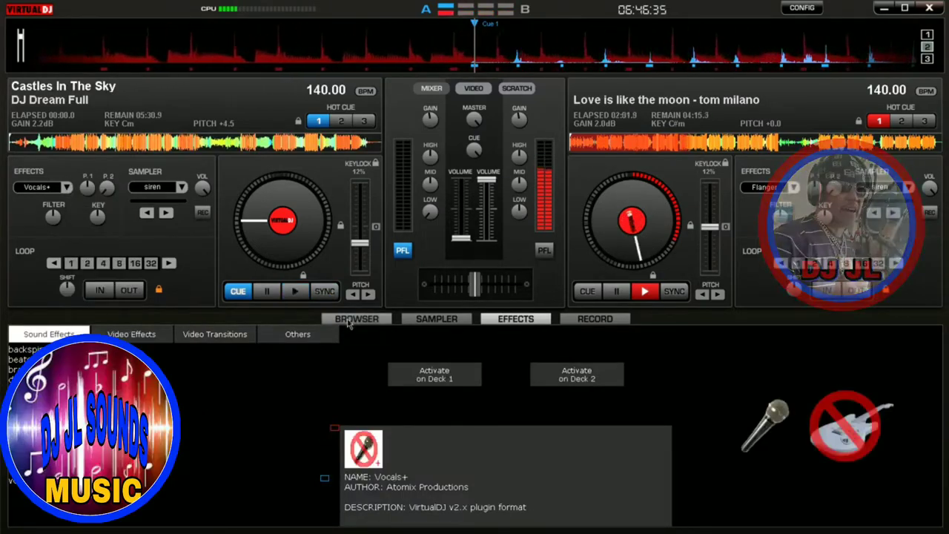
click(349, 320)
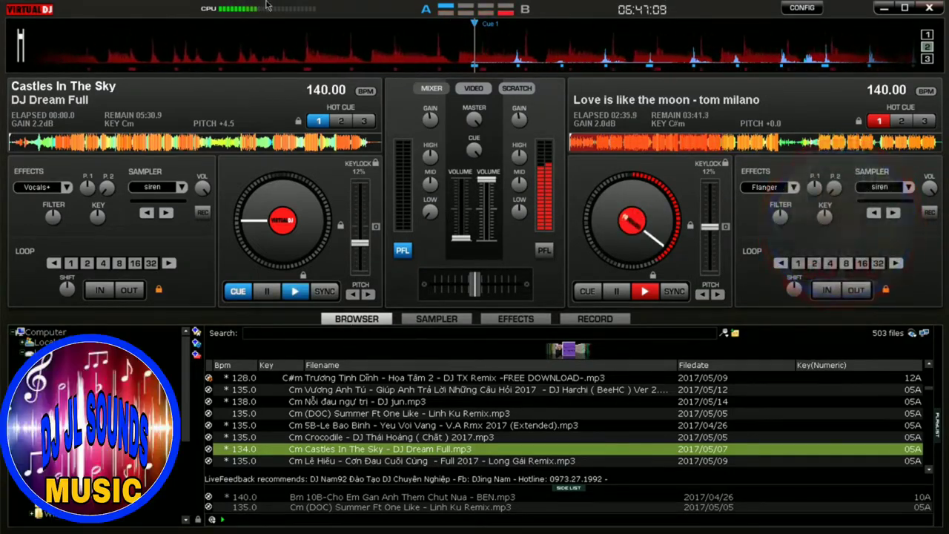
Select Flanger among the sound effects to show its Delay and Volume settings, and return to the track browser
click(519, 320)
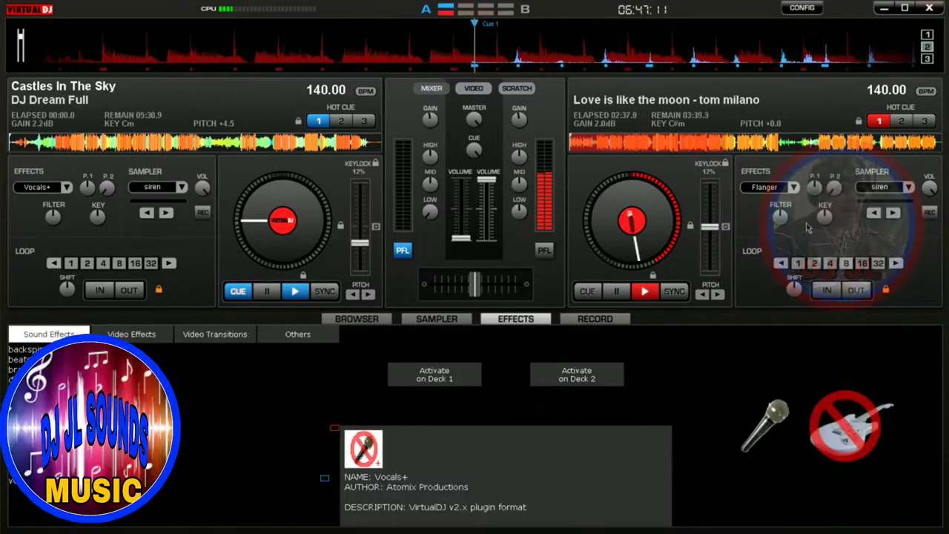
click(22, 430)
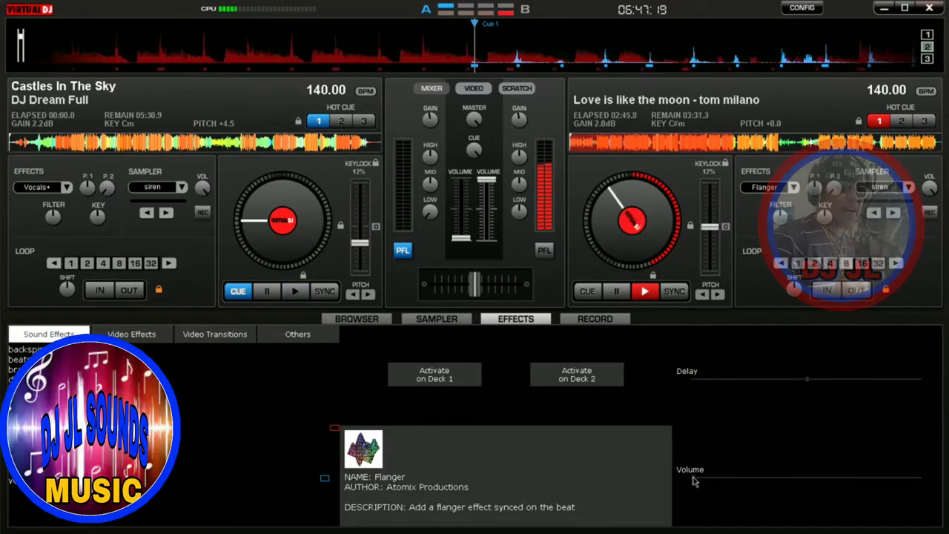
drag(694, 482, 527, 487)
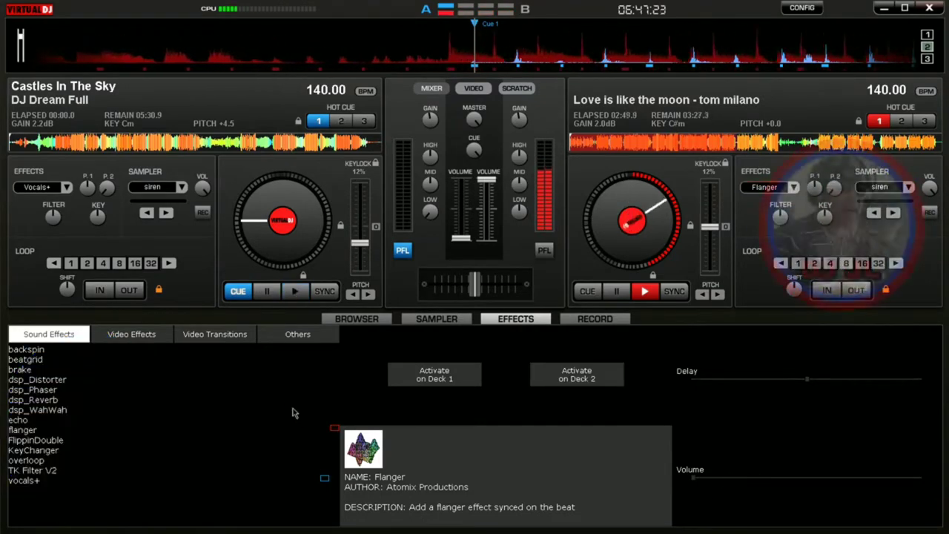
click(359, 319)
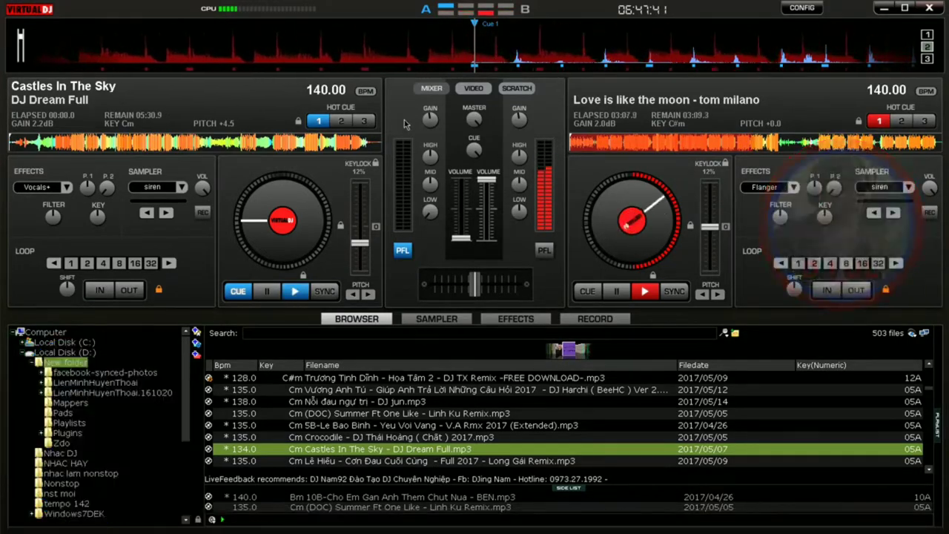
Activate the Flanger on deck 2 and raise its Volume setting to about a fifth of its range
click(548, 320)
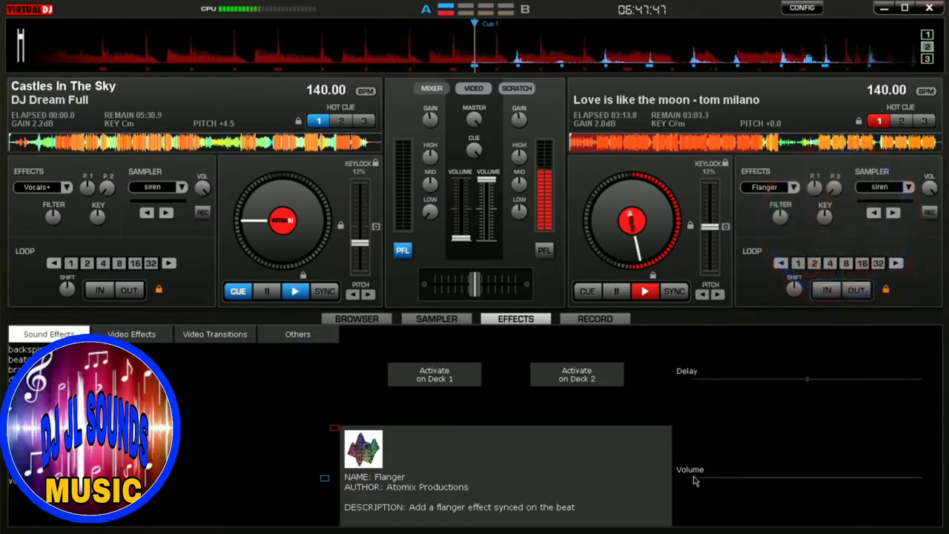
drag(696, 480, 731, 483)
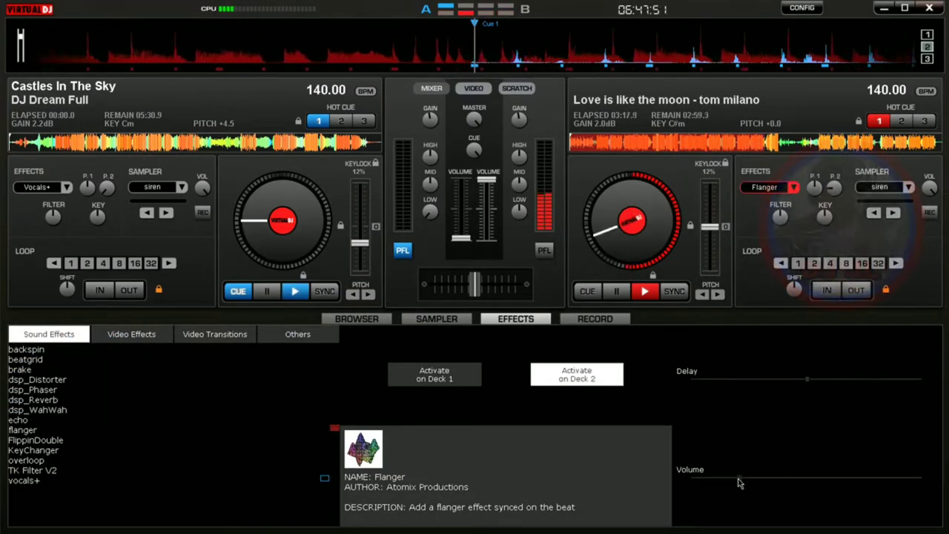
Deactivate the Flanger on deck 2 and return its Volume setting to the minimum
click(577, 375)
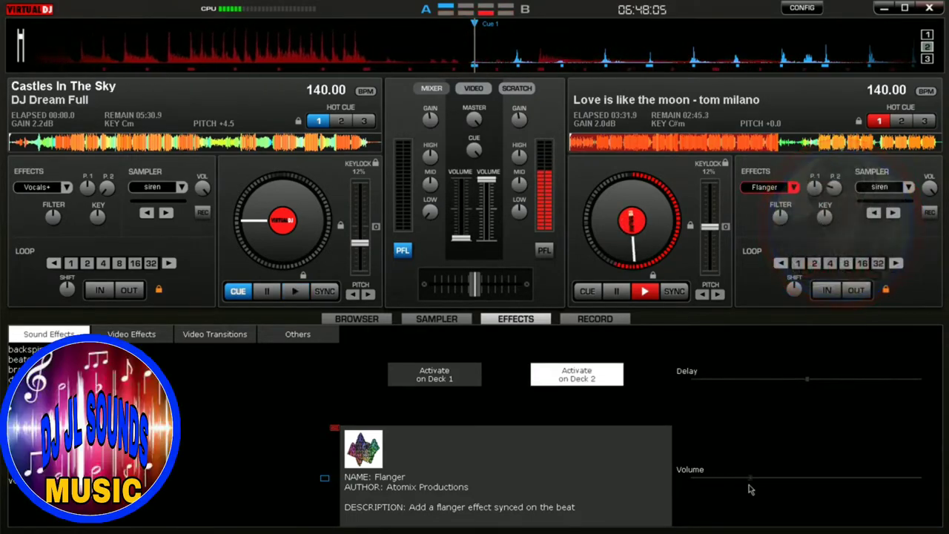
click(362, 320)
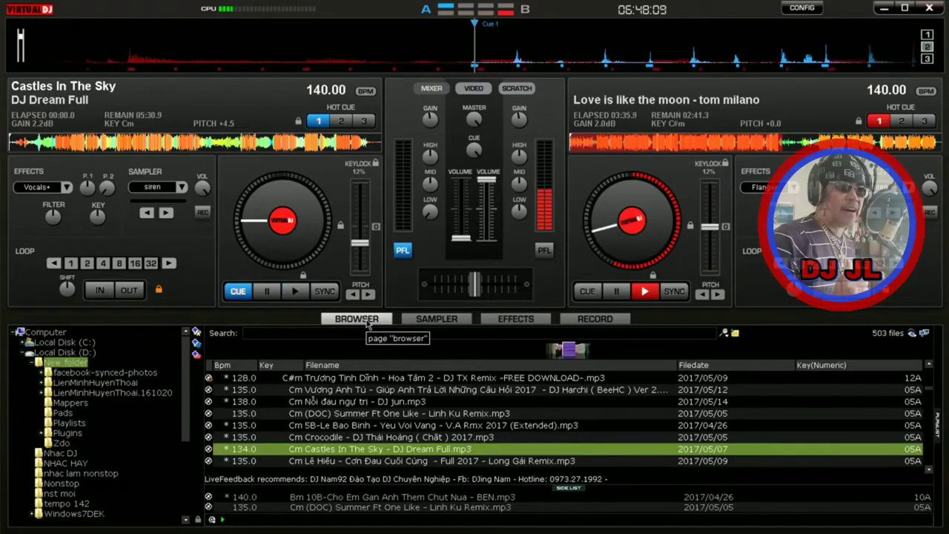
click(513, 324)
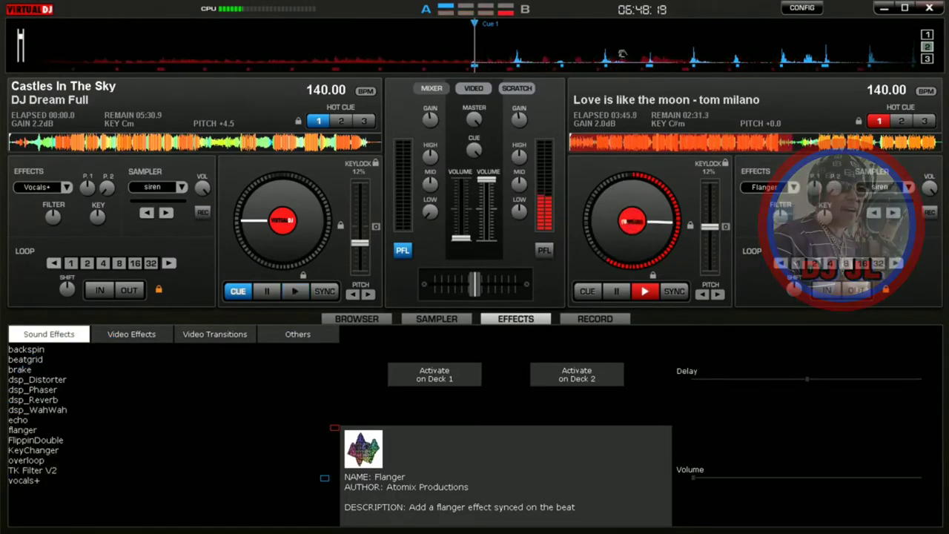
drag(694, 482, 599, 483)
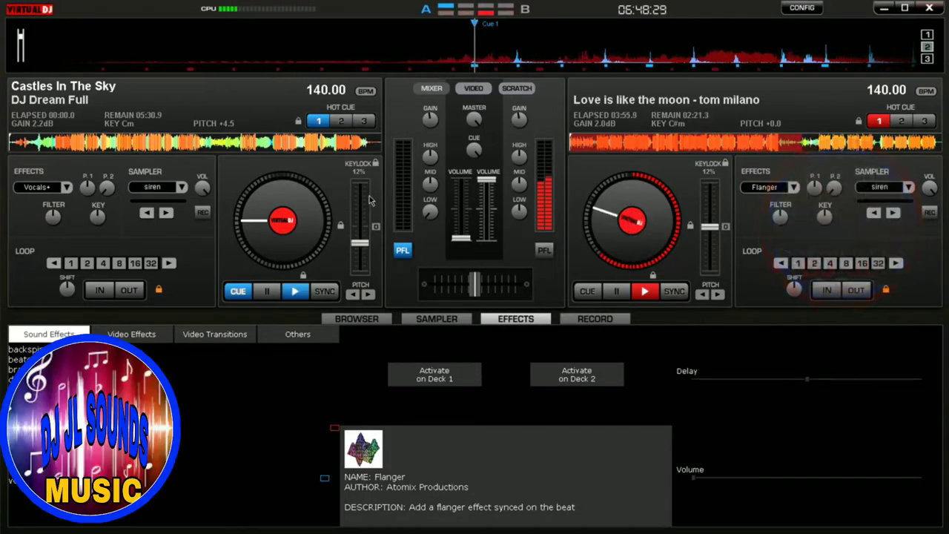
Start playback on deck 1 and activate the Vocals+ effect on it
click(296, 292)
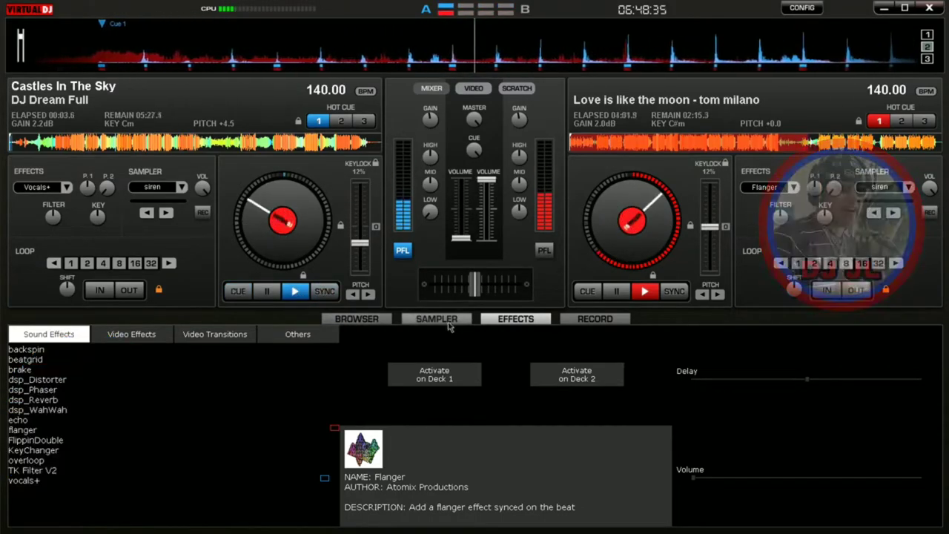
click(67, 187)
click(89, 325)
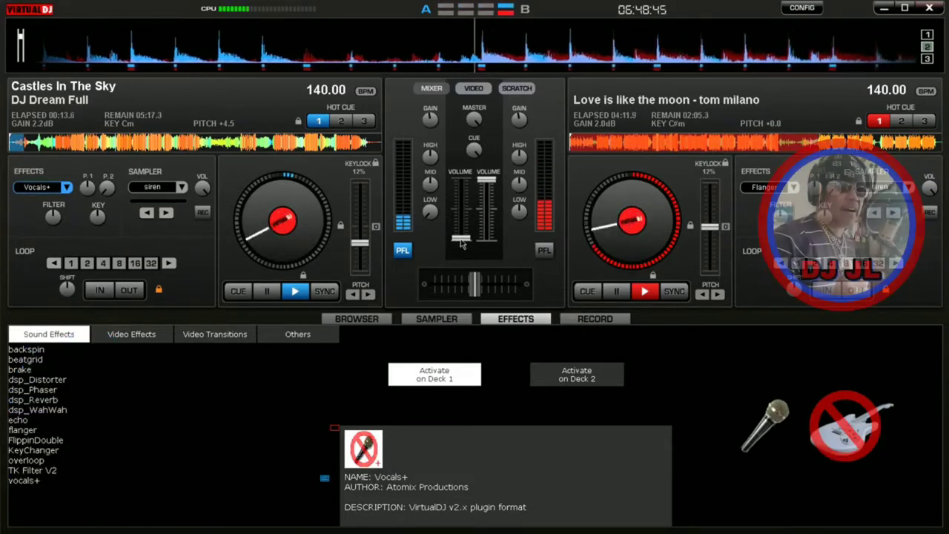
Raise deck 1's volume to full, switch Vocals+ to remove the vocals, and fade deck 2's volume down to zero
drag(461, 239, 460, 180)
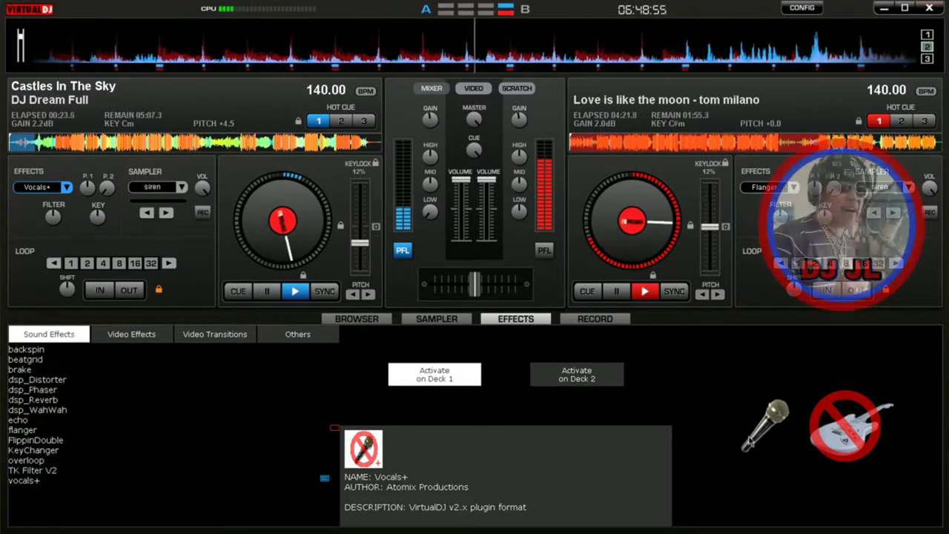
click(754, 443)
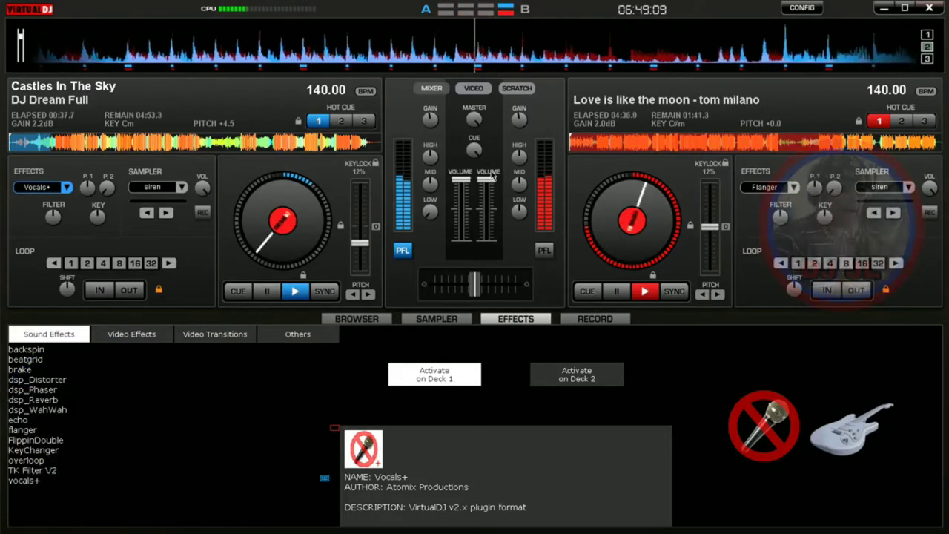
drag(488, 181, 487, 238)
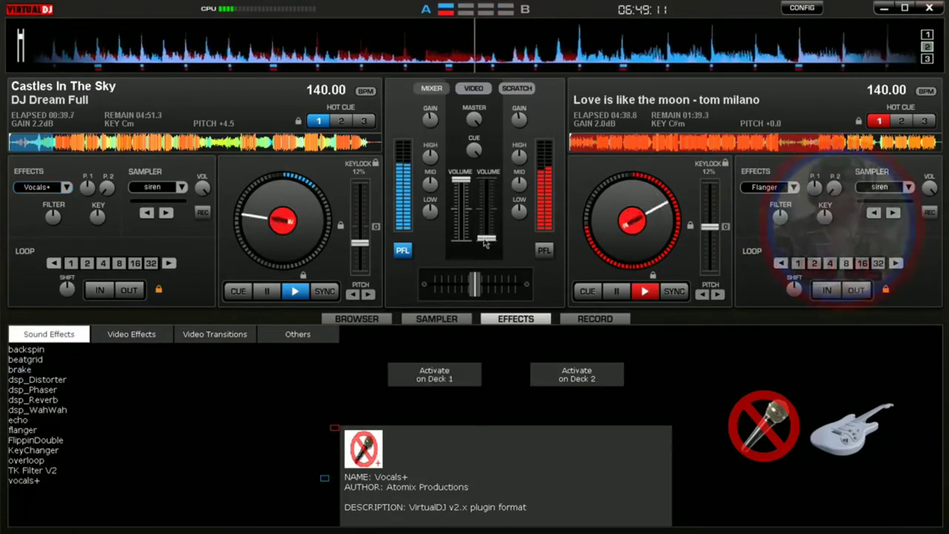
Switch headphone monitoring to deck 2 and stop its track, returning it to the start
click(544, 250)
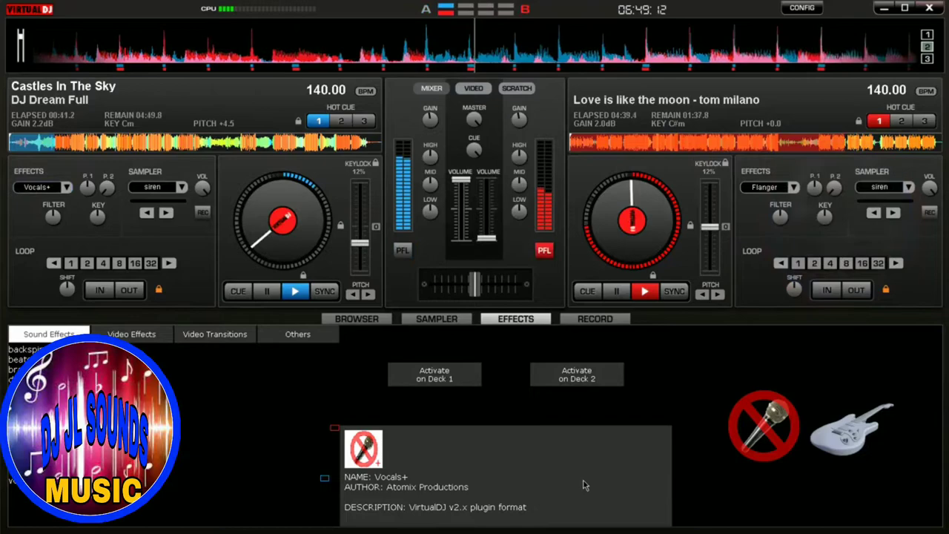
click(616, 290)
click(616, 291)
Load the Cm track (DOC) Summer Ft One Like - Linh Ku Remix from the browser onto deck 2 and sync its tempo to deck 1
click(356, 319)
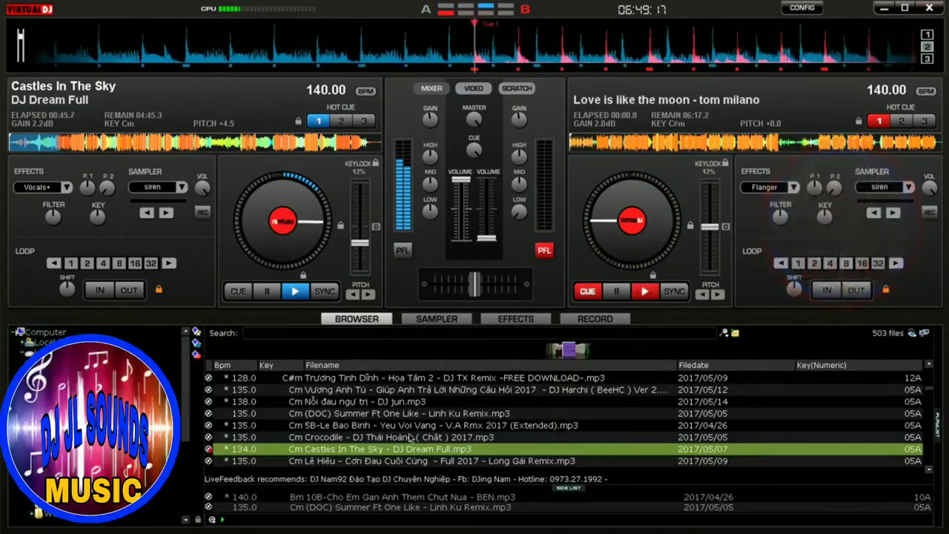
scroll(428, 431, down, 1)
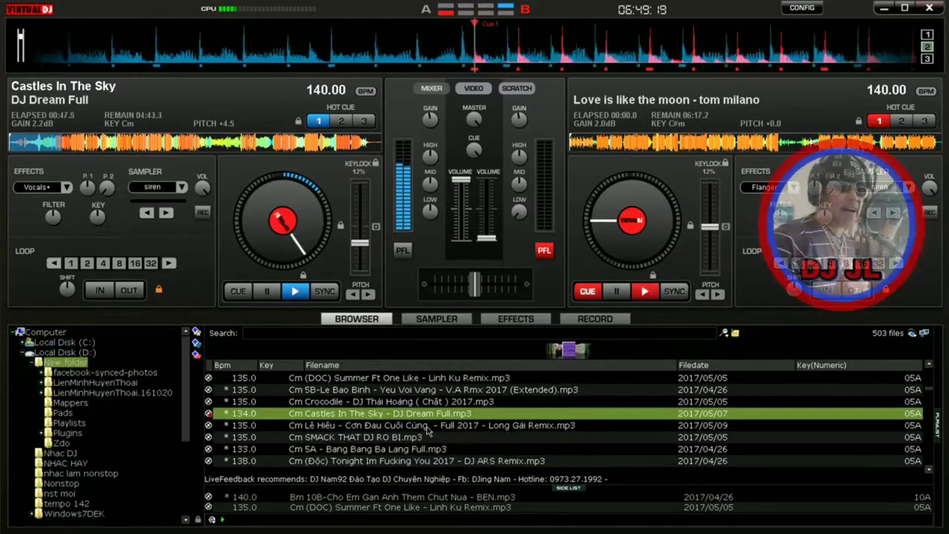
scroll(429, 428, down, 1)
scroll(428, 429, up, 2)
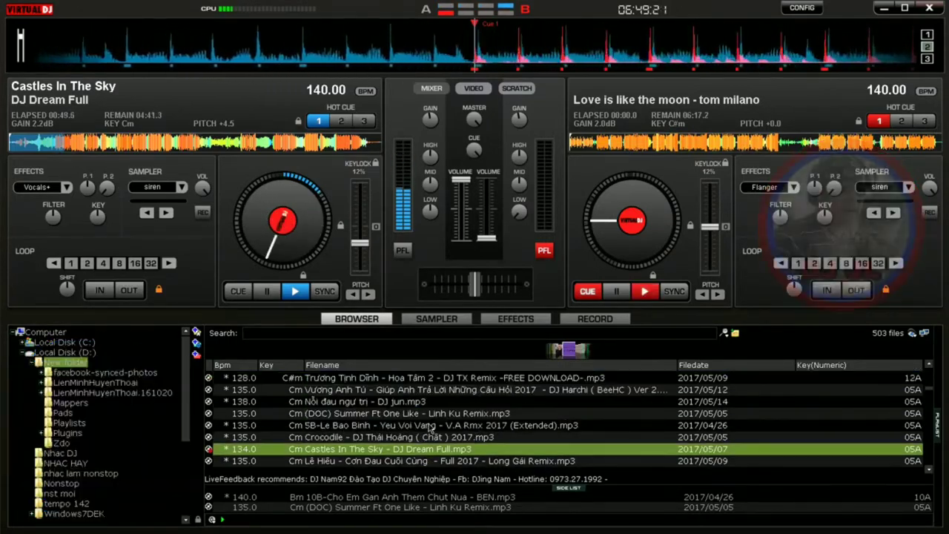
drag(428, 413, 662, 229)
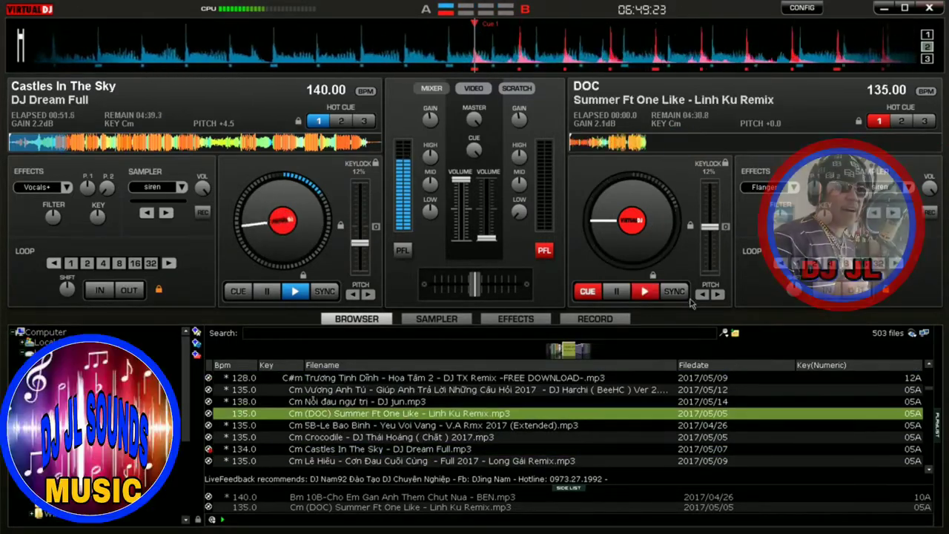
click(675, 291)
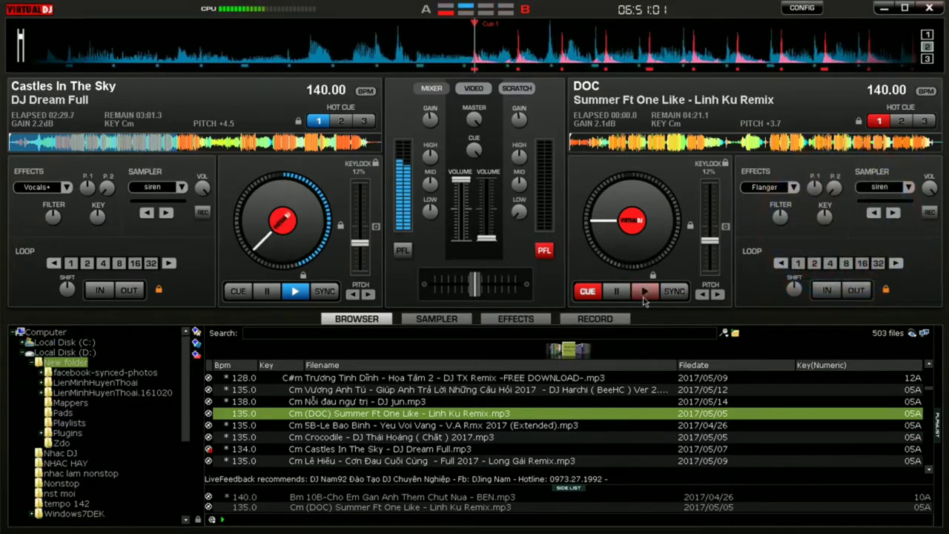
Start deck 2, fade from deck 1 to deck 2 with the volume faders, and stop deck 1 back at its start
click(643, 296)
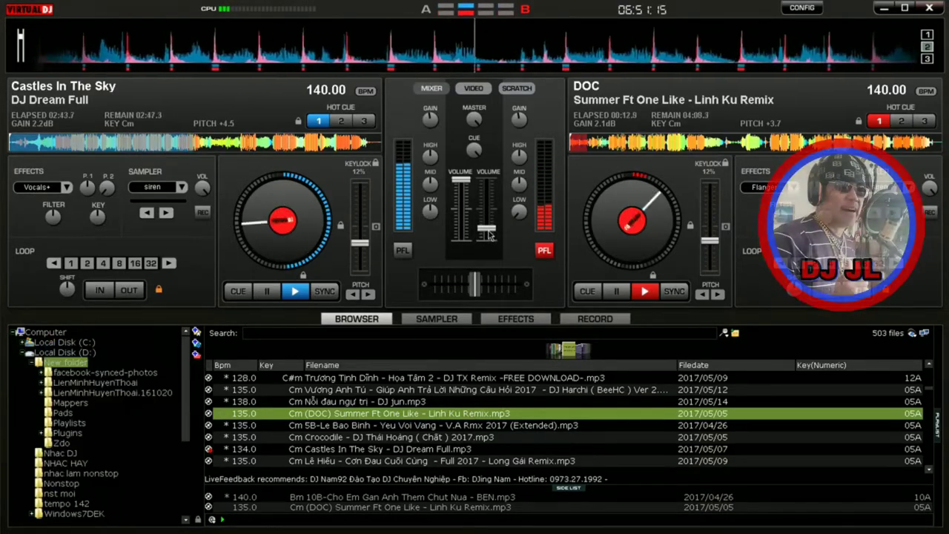
drag(490, 234, 496, 186)
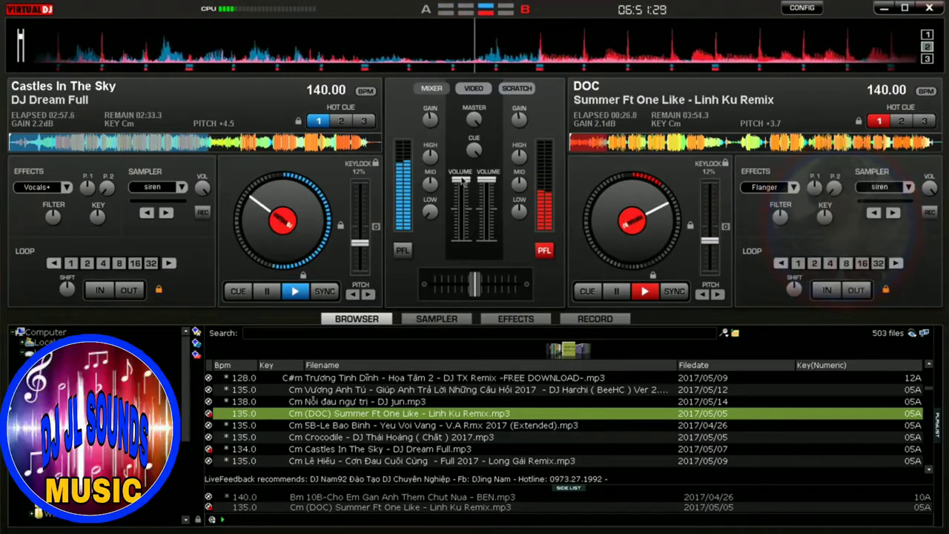
drag(464, 189, 461, 239)
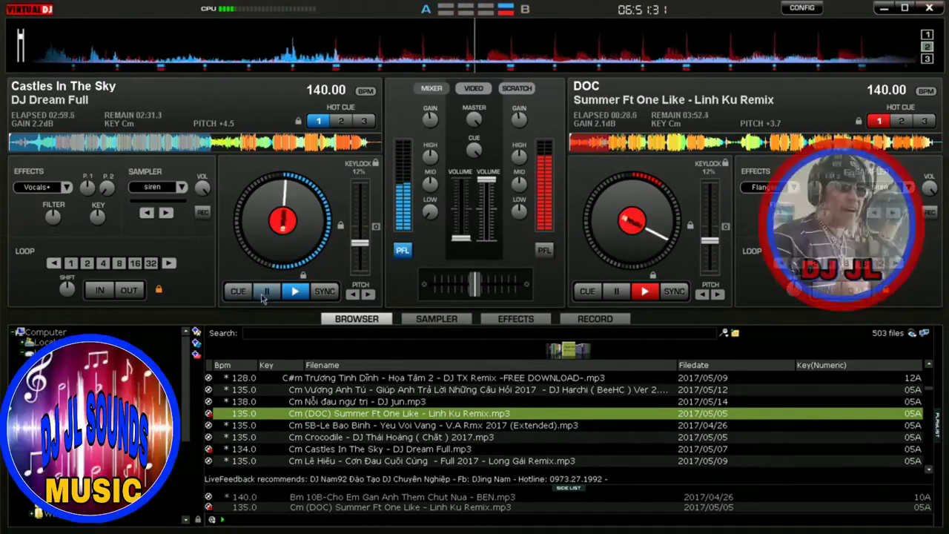
double_click(264, 291)
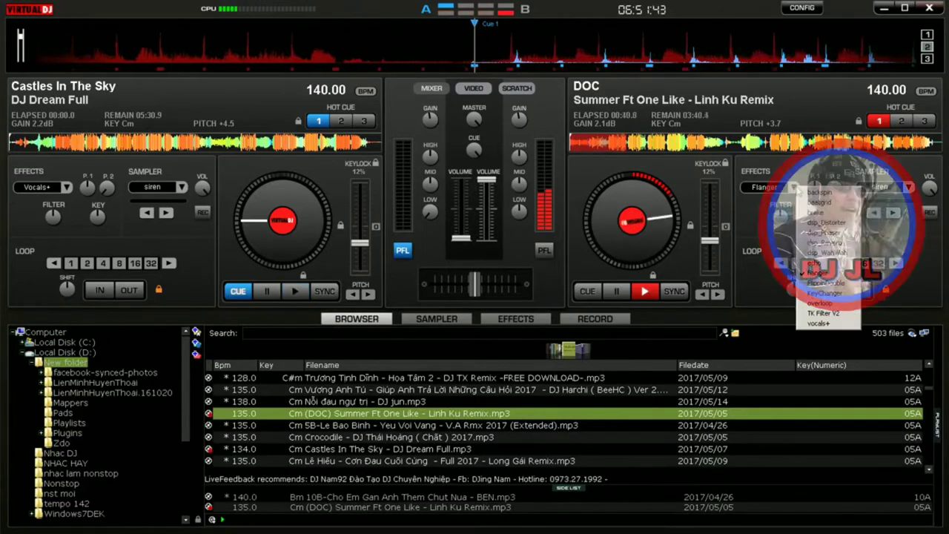
Set deck 1's effect to Flanger and load the Cm track Crocodile onto deck 1
click(67, 187)
click(97, 278)
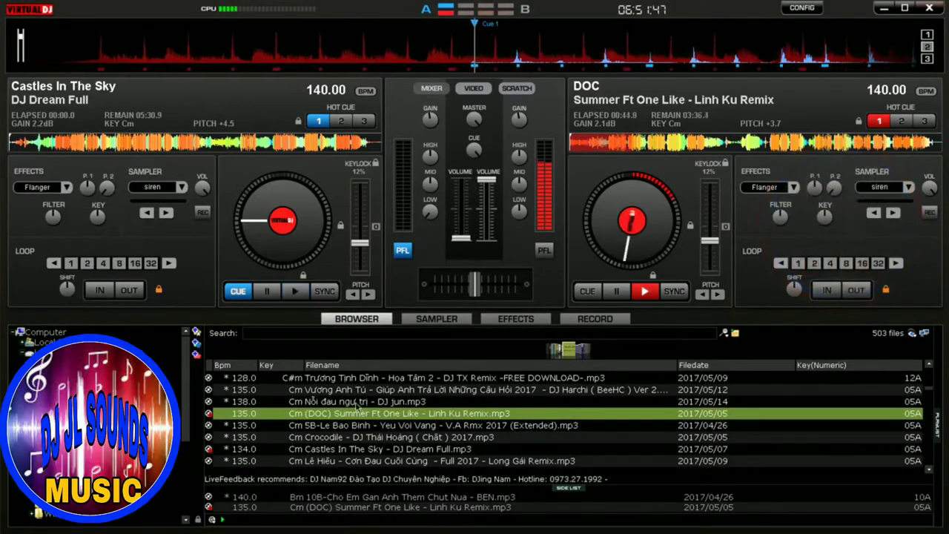
drag(380, 436, 347, 262)
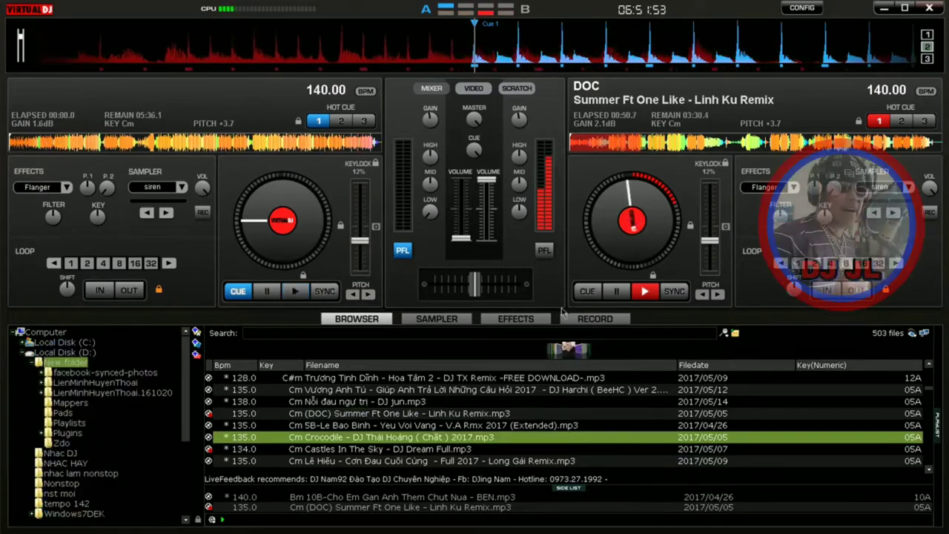
Show the Flanger settings and briefly try the effect on deck 2 with its Volume raised to about a third
click(528, 319)
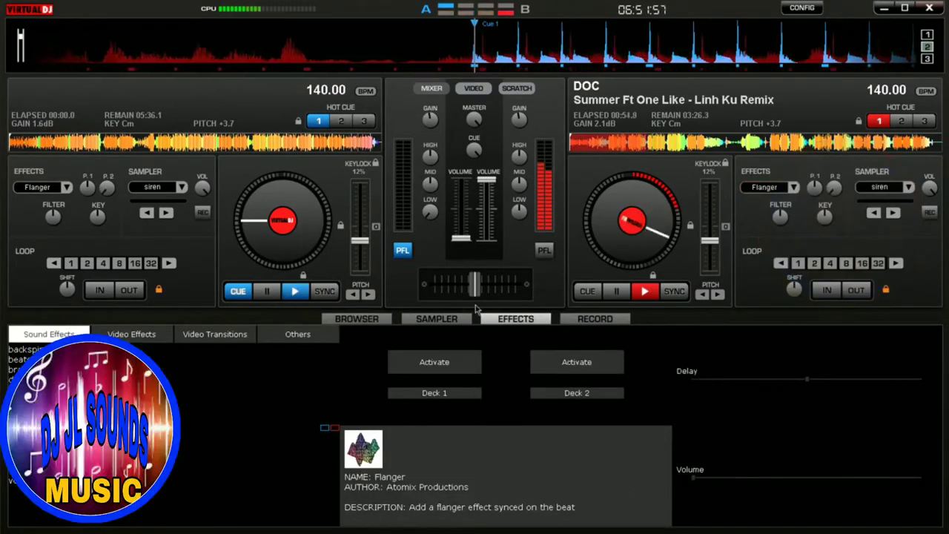
click(356, 318)
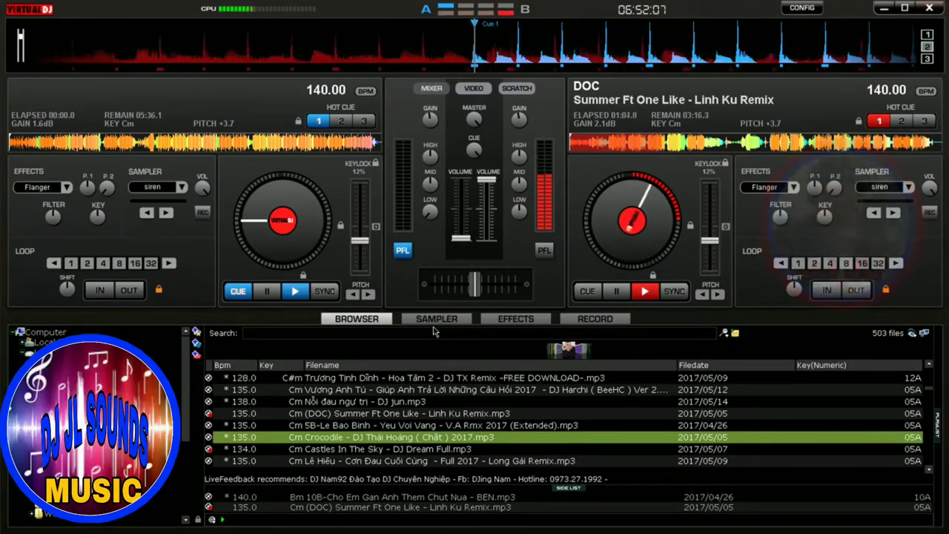
click(515, 318)
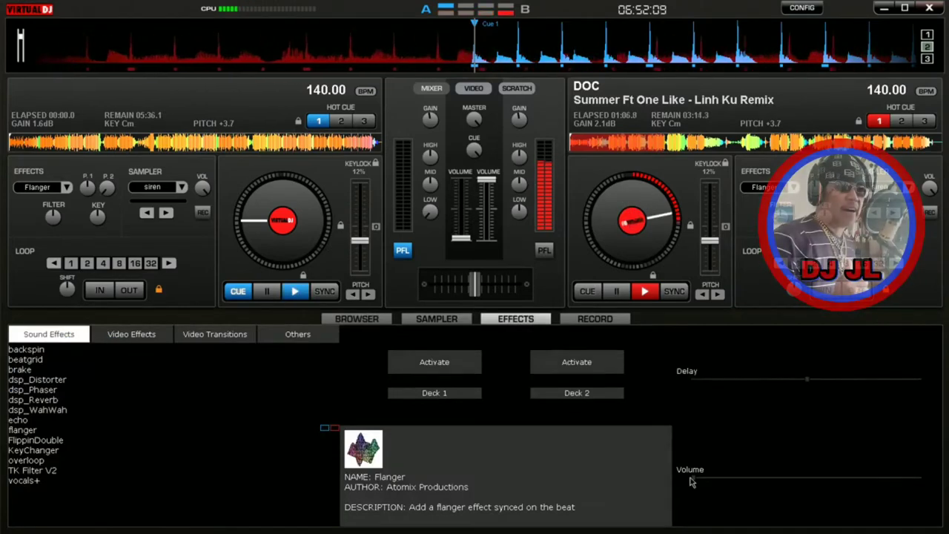
click(357, 319)
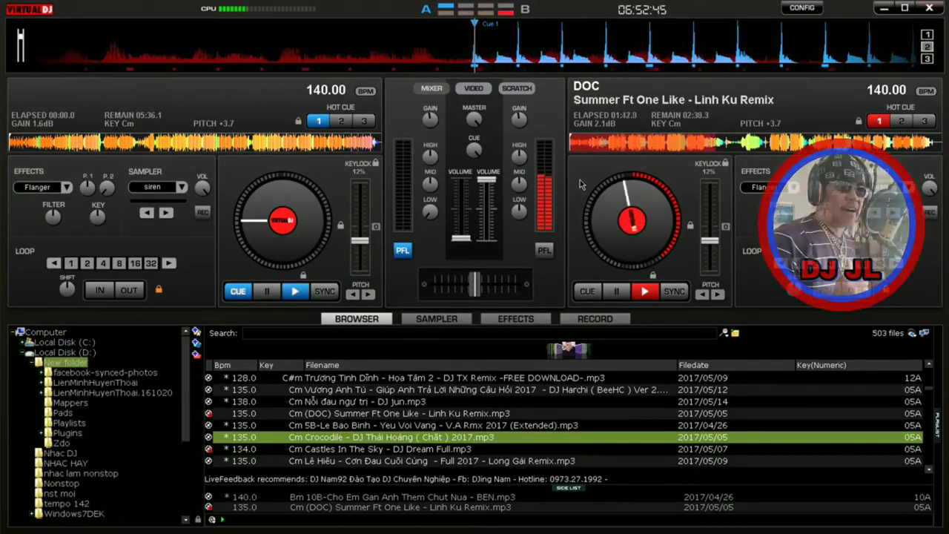
click(515, 318)
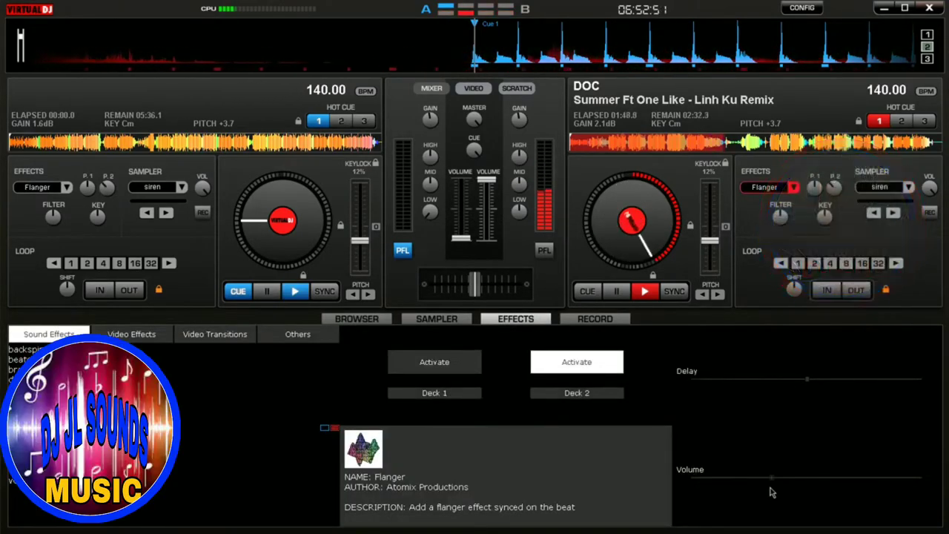
click(577, 362)
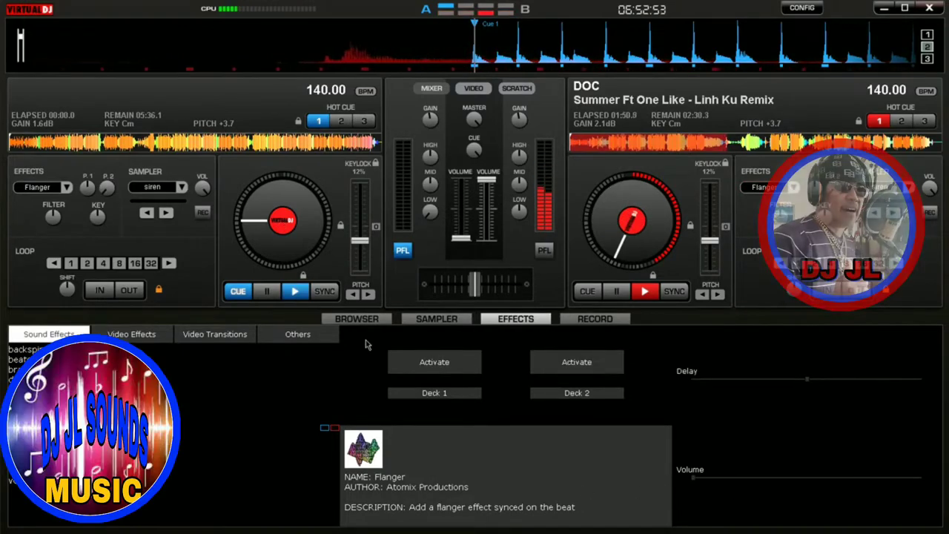
Return to the track browser and set deck 1's effect to Vocals+
click(359, 320)
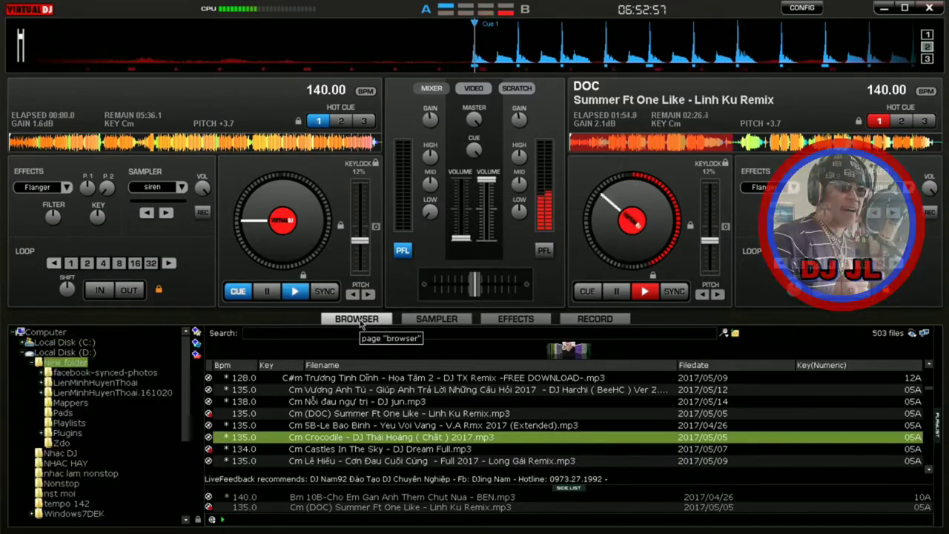
click(66, 188)
click(78, 327)
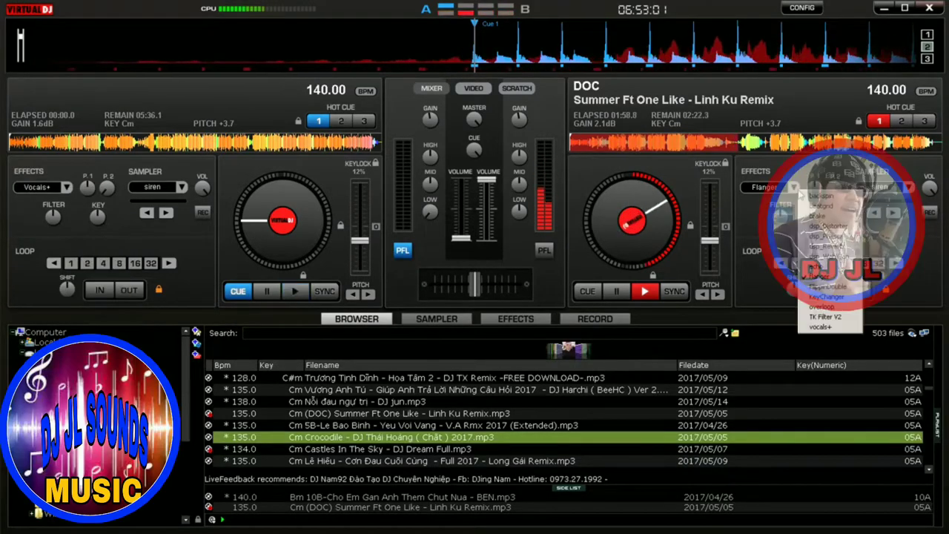
Try the Flanger on deck 2 with its Volume raised to about a third, and switch it off
click(523, 321)
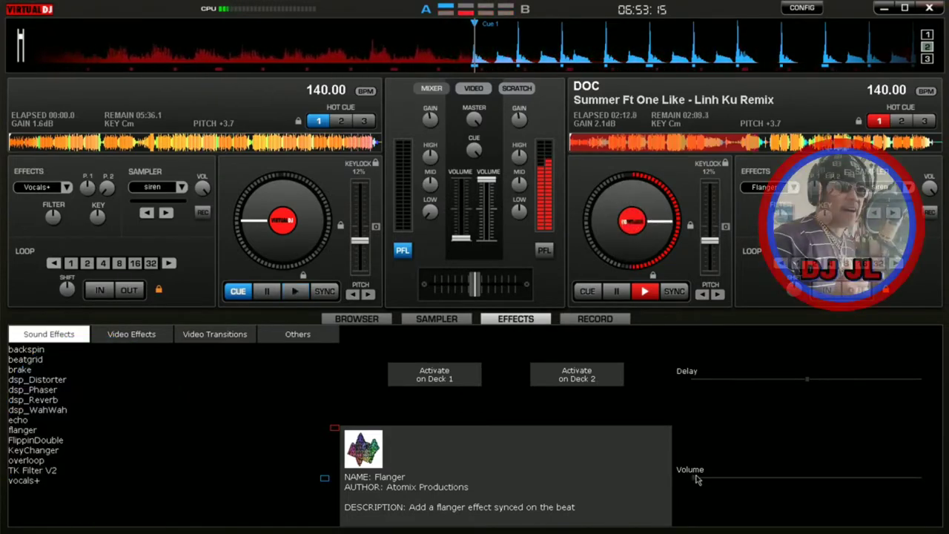
drag(697, 480, 767, 487)
click(577, 375)
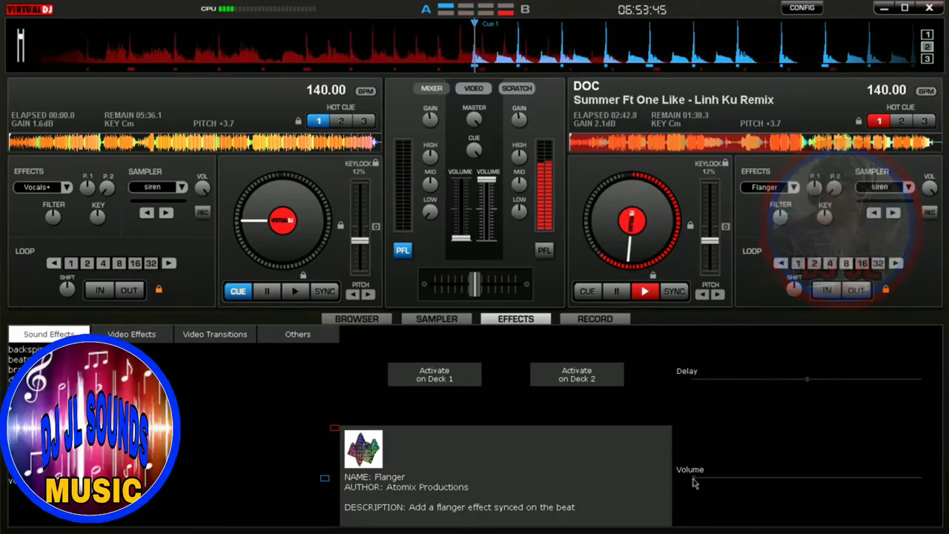
Activate the Flanger on deck 2 again and raise its Volume to about half of its range
drag(694, 479, 729, 479)
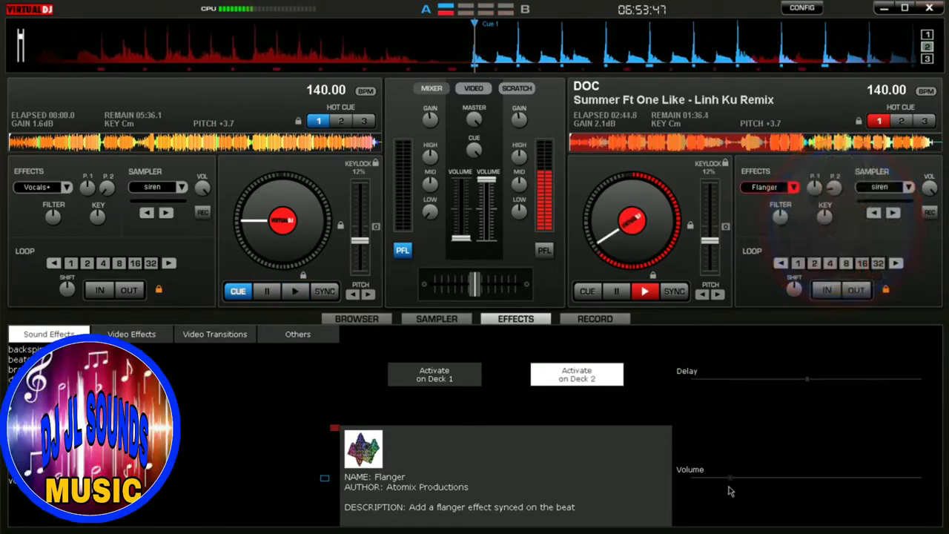
drag(783, 491, 803, 491)
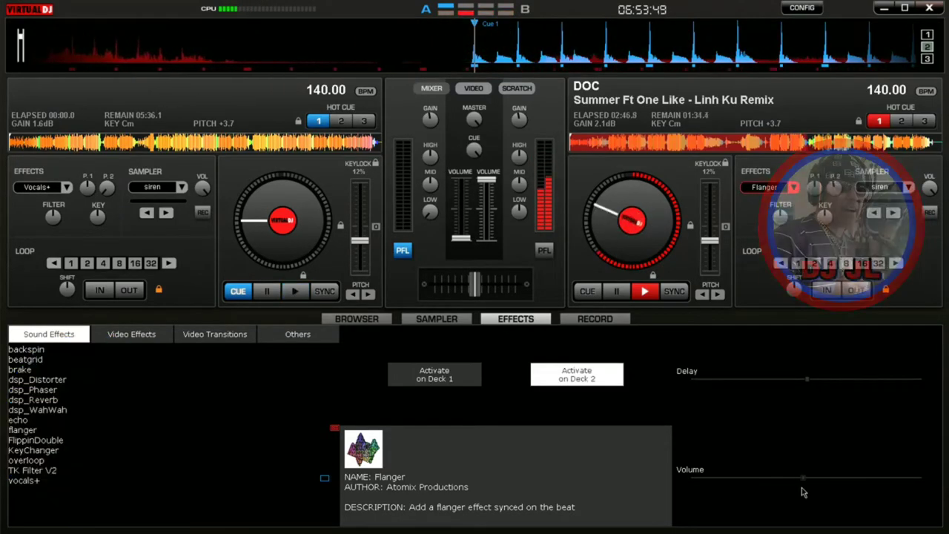
click(118, 264)
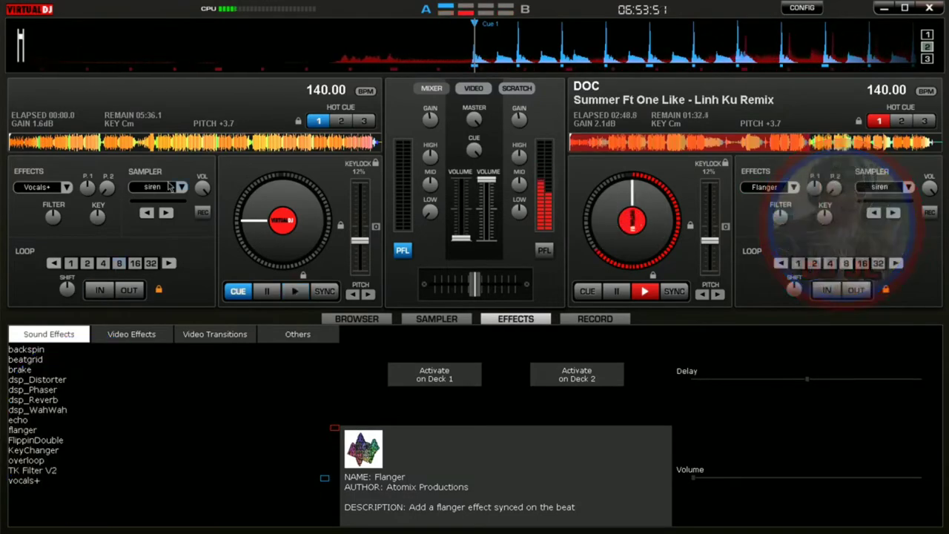
Start deck 1, raise its volume to full, then fade out deck 2 and stop it
click(298, 292)
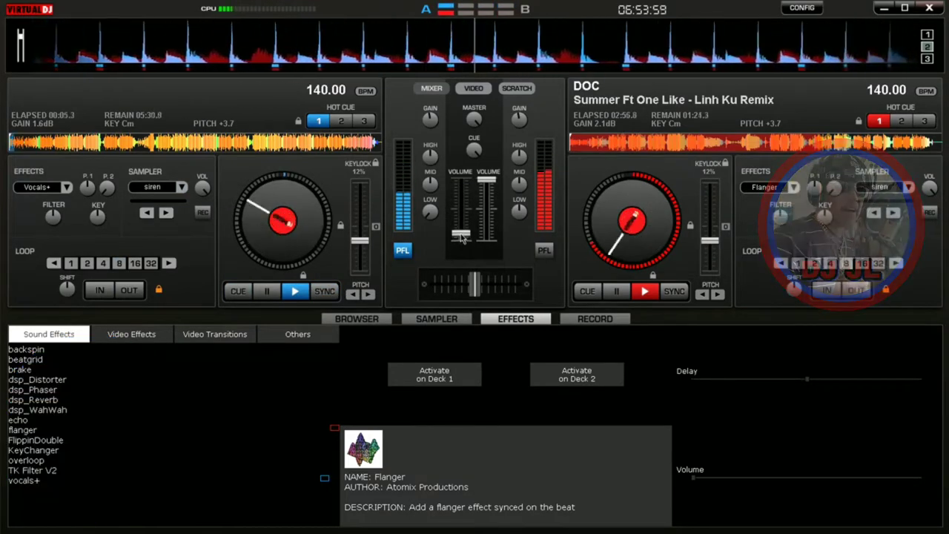
drag(461, 237, 450, 102)
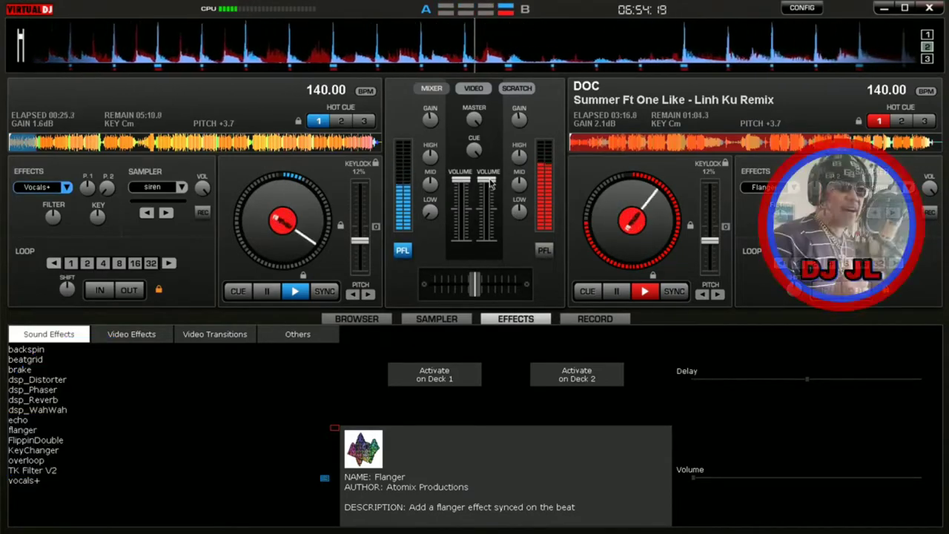
drag(489, 184, 489, 242)
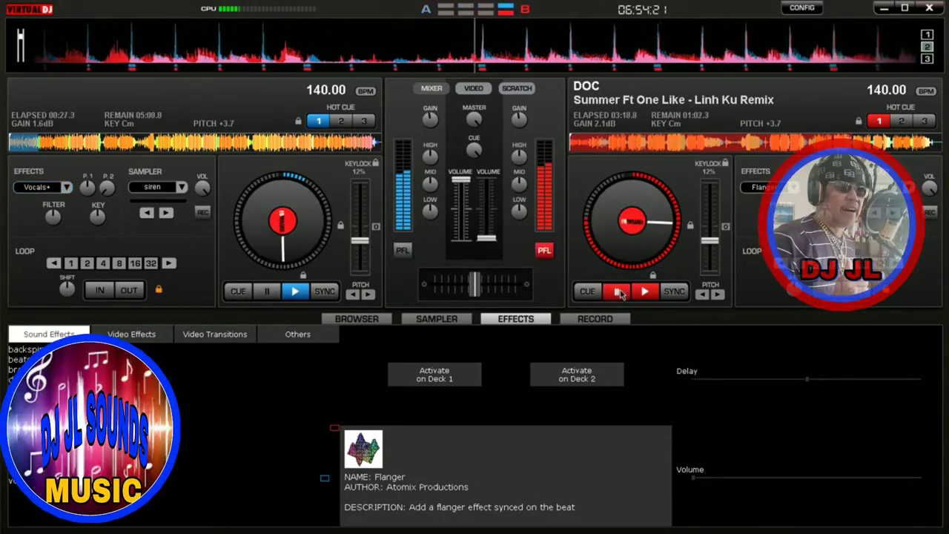
click(618, 291)
click(618, 292)
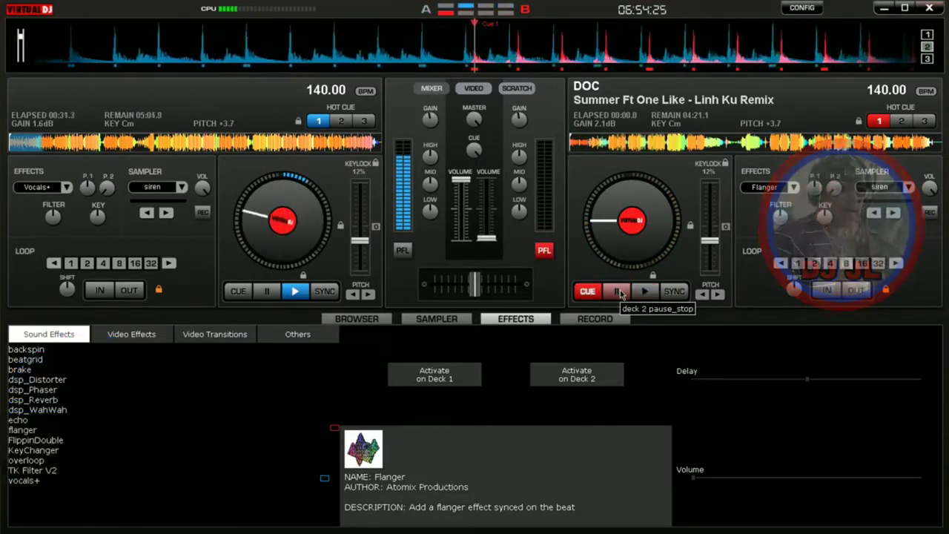
Load the C#m track "Gonna - DJ Zin Xù remix" from the track list onto deck 2 and sync it to deck 1
click(356, 320)
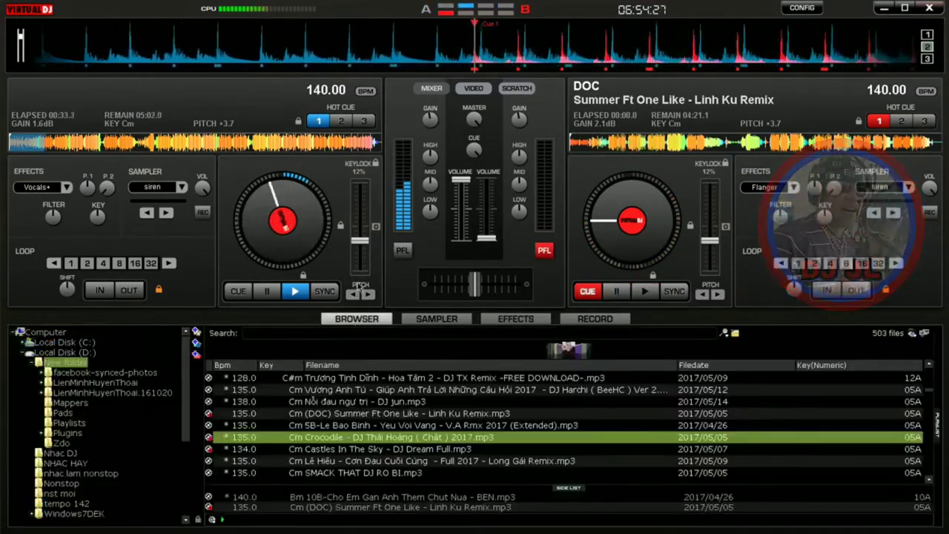
scroll(477, 419, up, 2)
scroll(476, 419, up, 4)
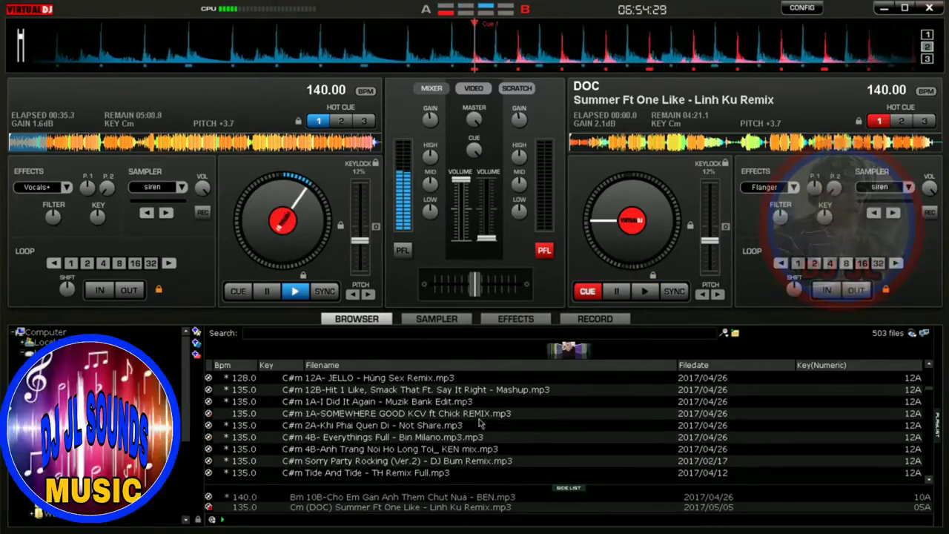
scroll(525, 415, up, 3)
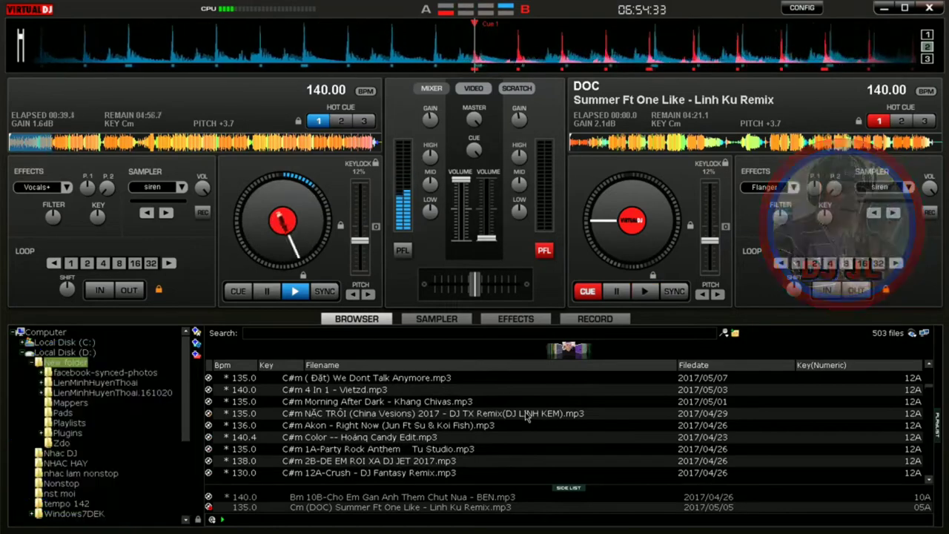
scroll(525, 415, up, 2)
drag(526, 425, 686, 214)
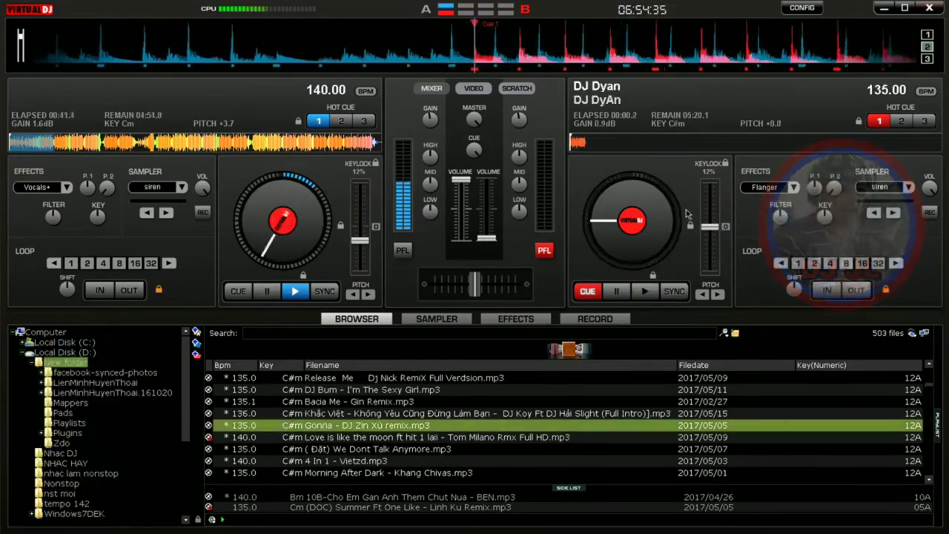
click(680, 292)
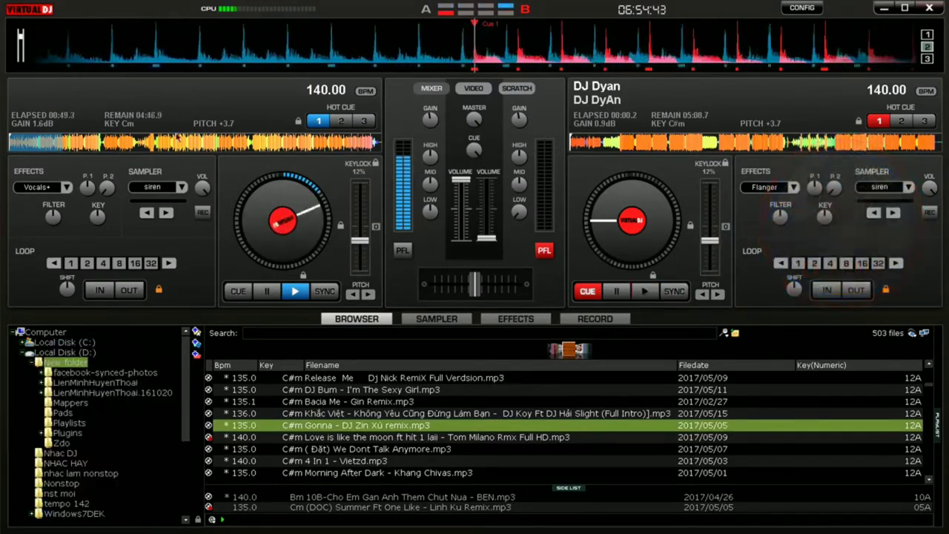
Set deck 1's effect to Flanger and show the effect's settings
click(66, 188)
click(97, 275)
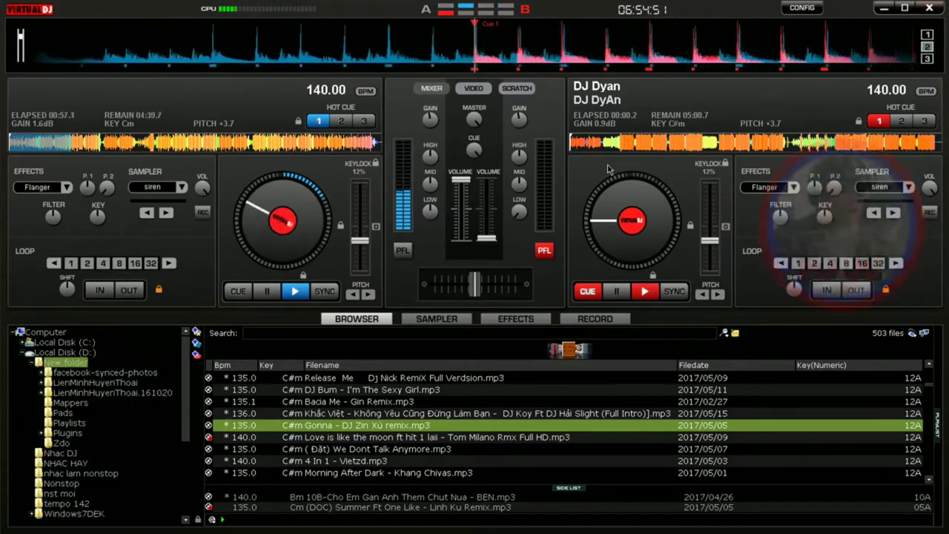
click(605, 319)
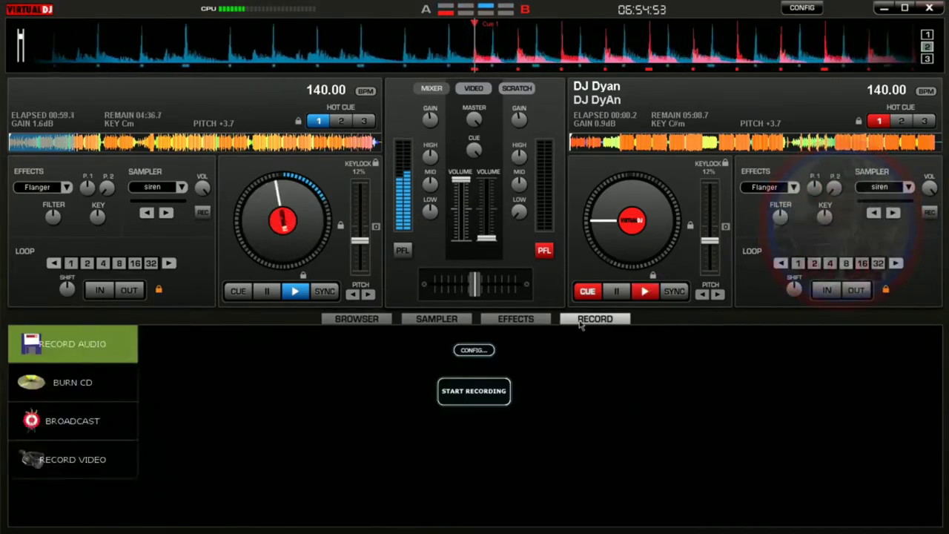
click(515, 320)
click(360, 321)
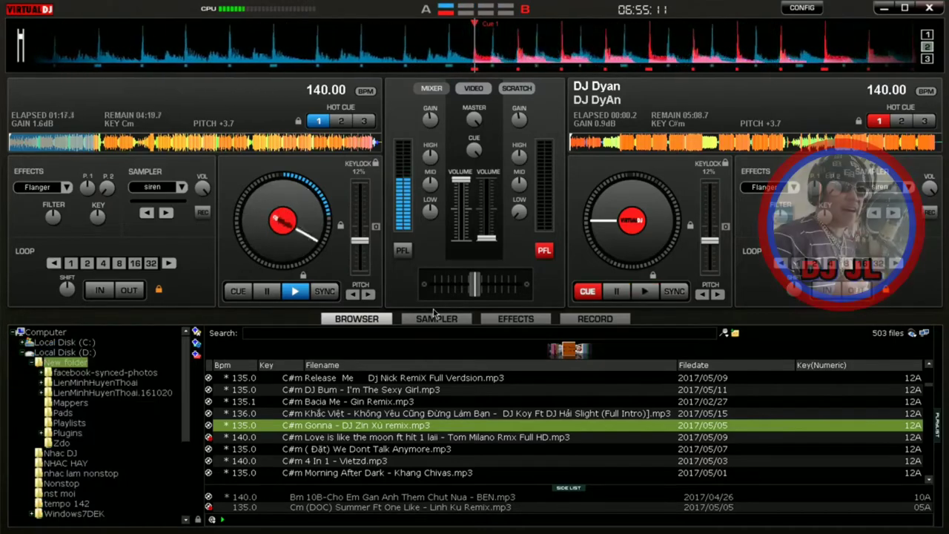
click(516, 319)
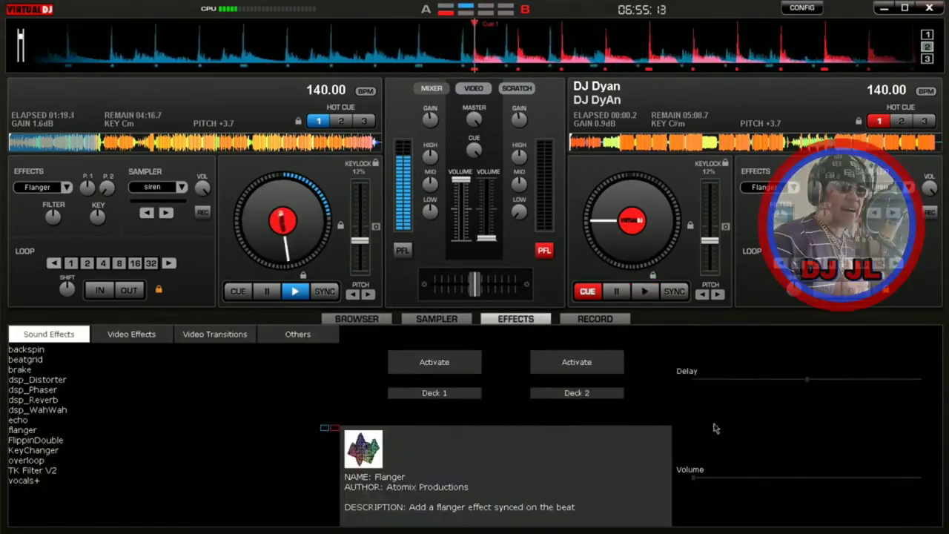
Run the Flanger on deck 1 twice, raising its Volume to about a third each time, and switch it off
drag(696, 479, 766, 486)
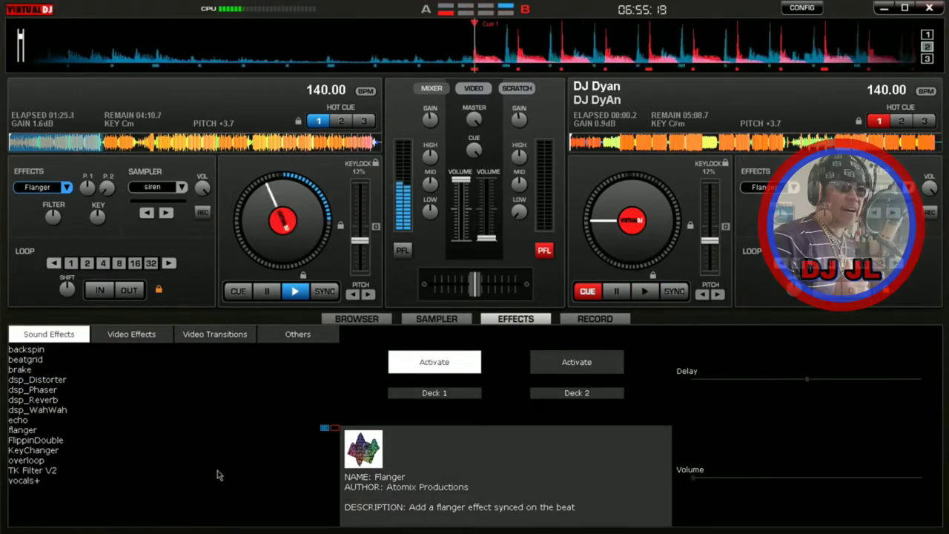
click(435, 362)
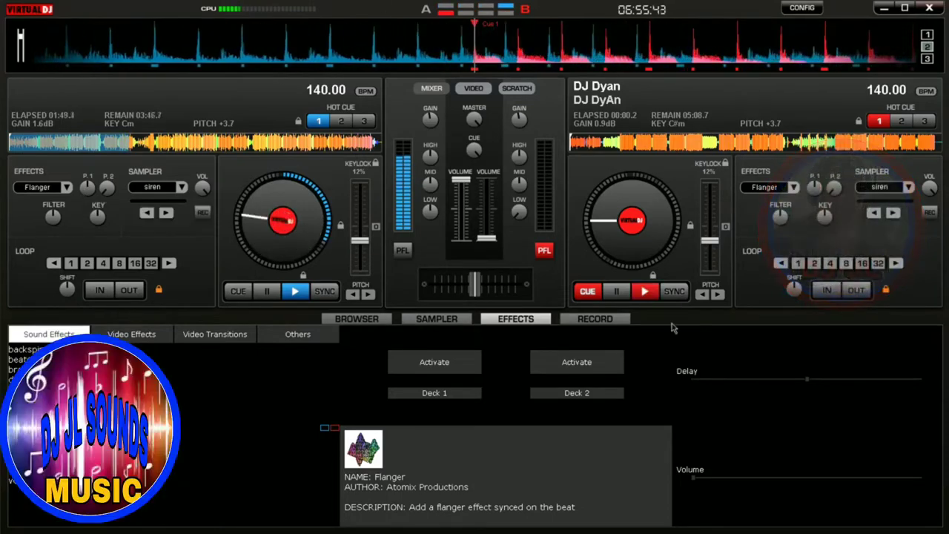
key(f)
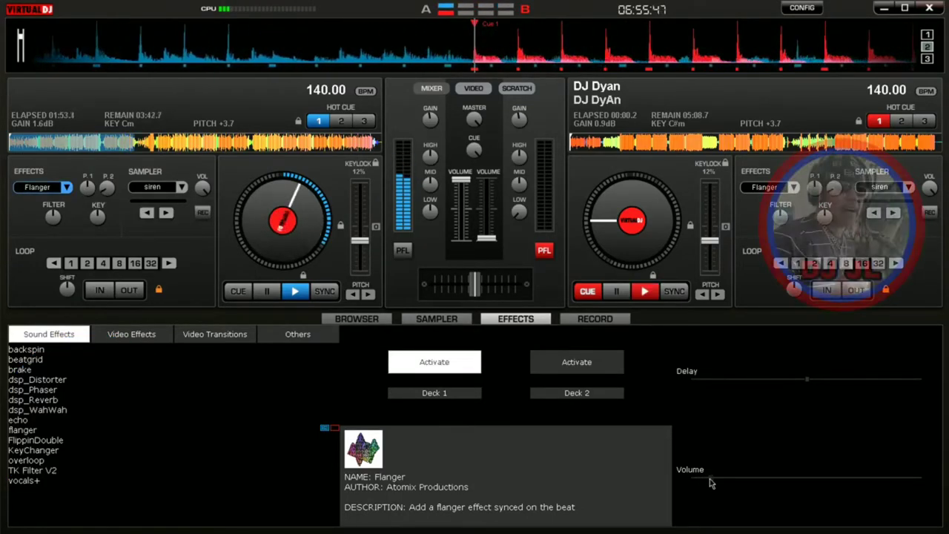
mouse_move(714, 483)
mouse_down()
mouse_move(784, 491)
mouse_move(620, 502)
mouse_up()
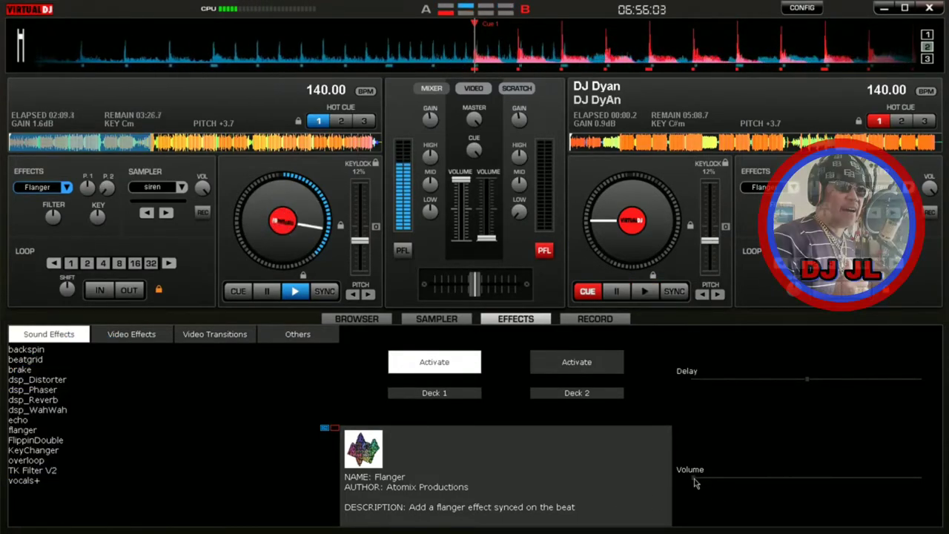
drag(695, 483, 776, 486)
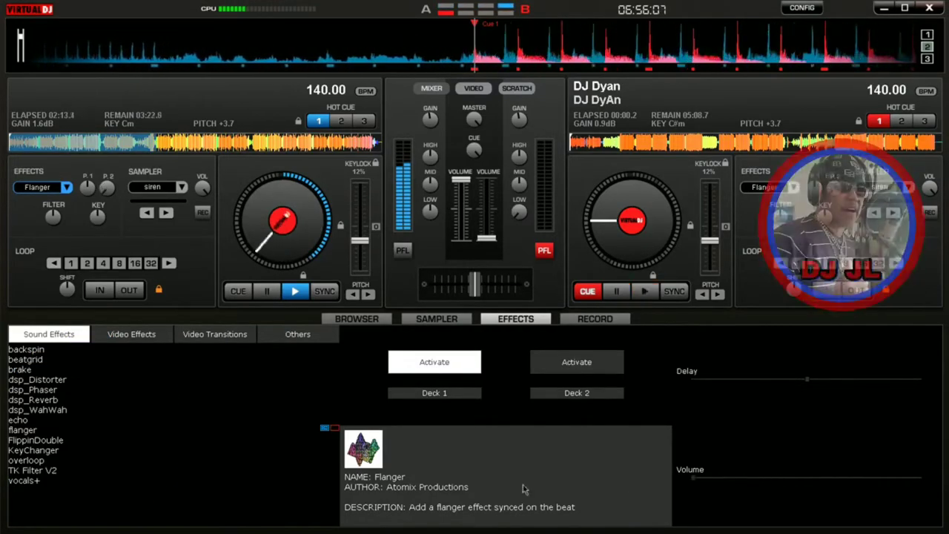
click(434, 362)
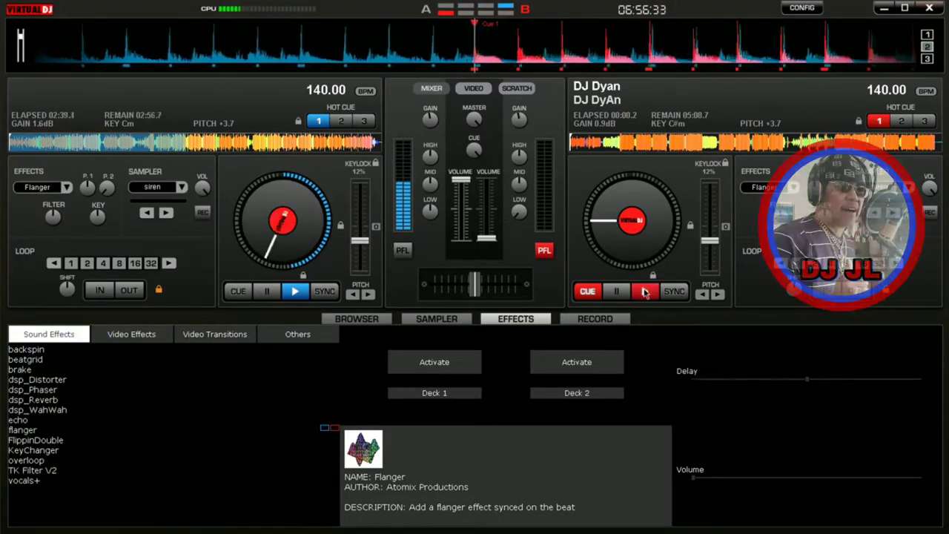
Start deck 2, raise its volume to full, then fade out deck 1 and switch headphone monitoring to deck 1
click(645, 293)
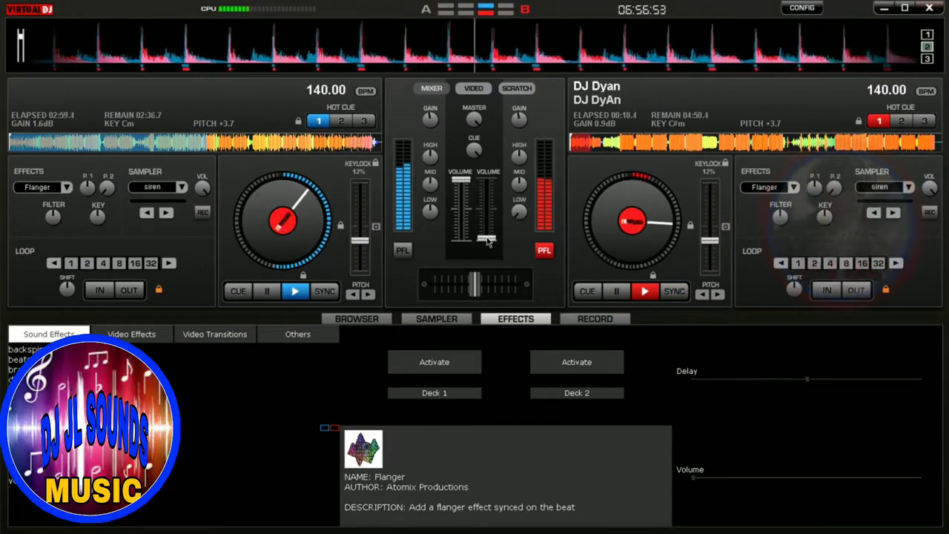
drag(487, 241, 495, 162)
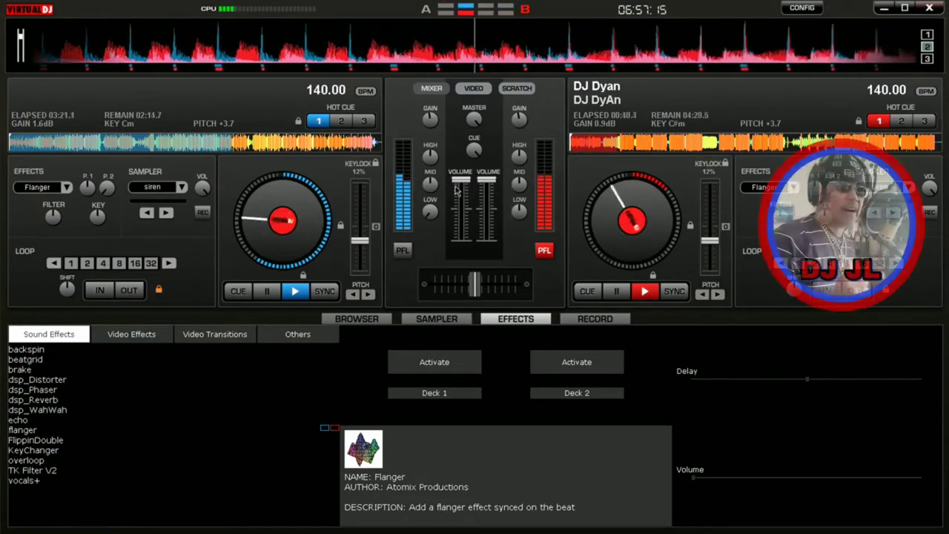
drag(461, 179, 461, 238)
click(402, 250)
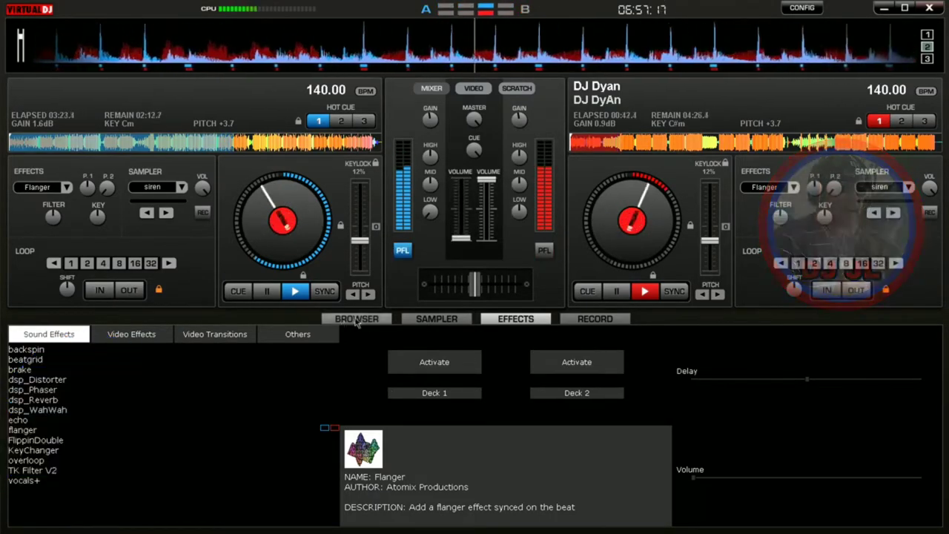
Load the Dm track "Hey Oh ft Point Clap_ Zin Xu" from the track list onto deck 1 at 140 BPM
click(356, 319)
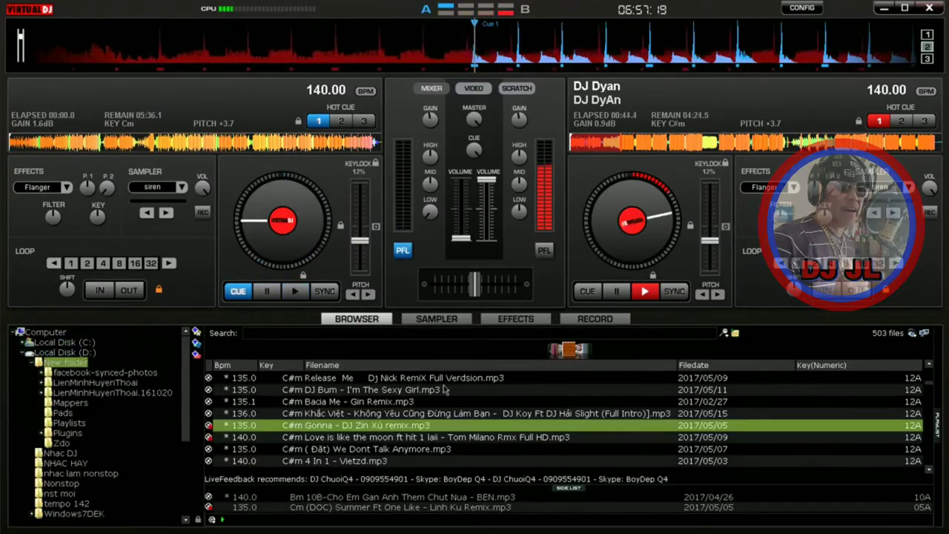
scroll(445, 389, down, 10)
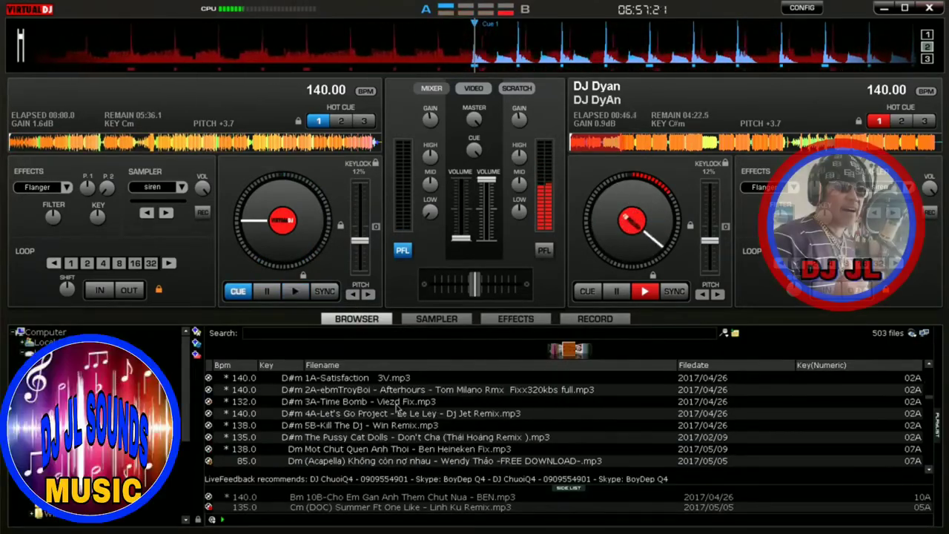
scroll(396, 408, down, 8)
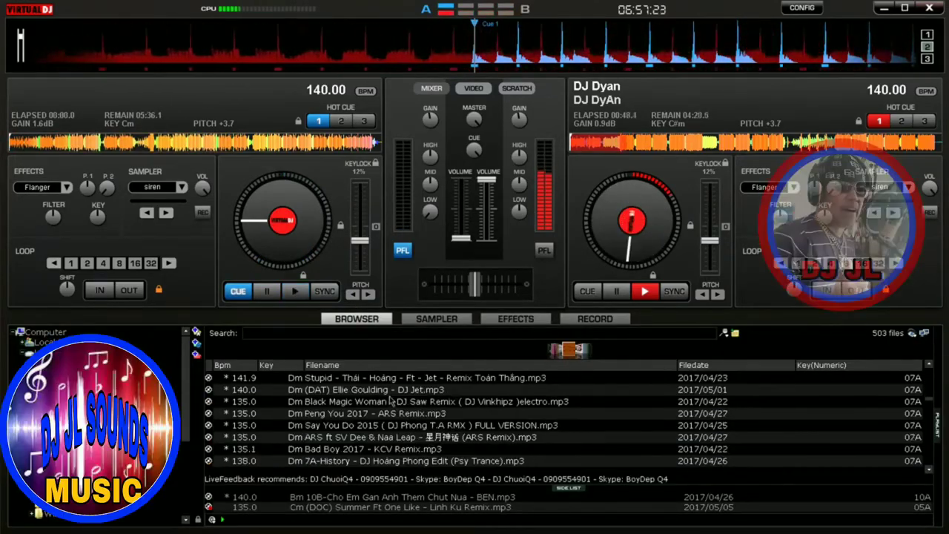
scroll(391, 401, up, 1)
click(434, 401)
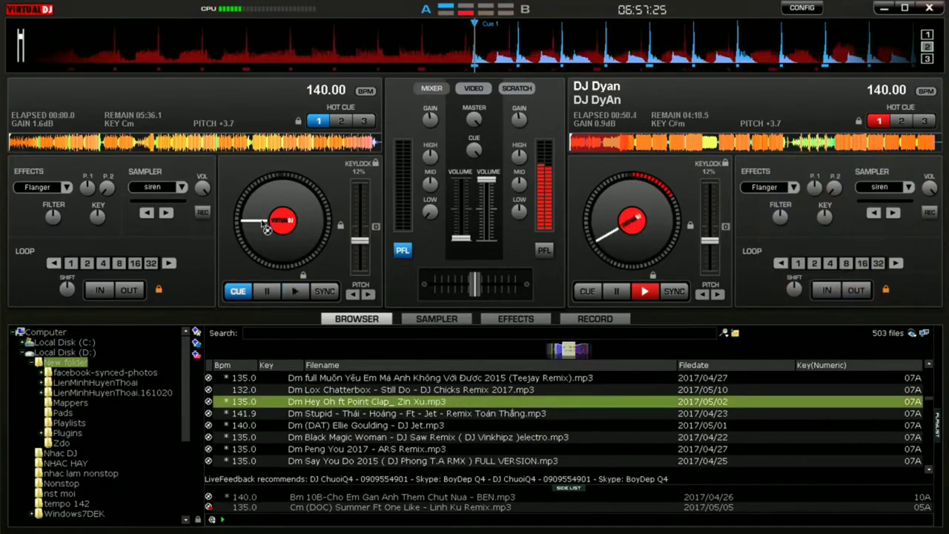
drag(265, 228, 267, 227)
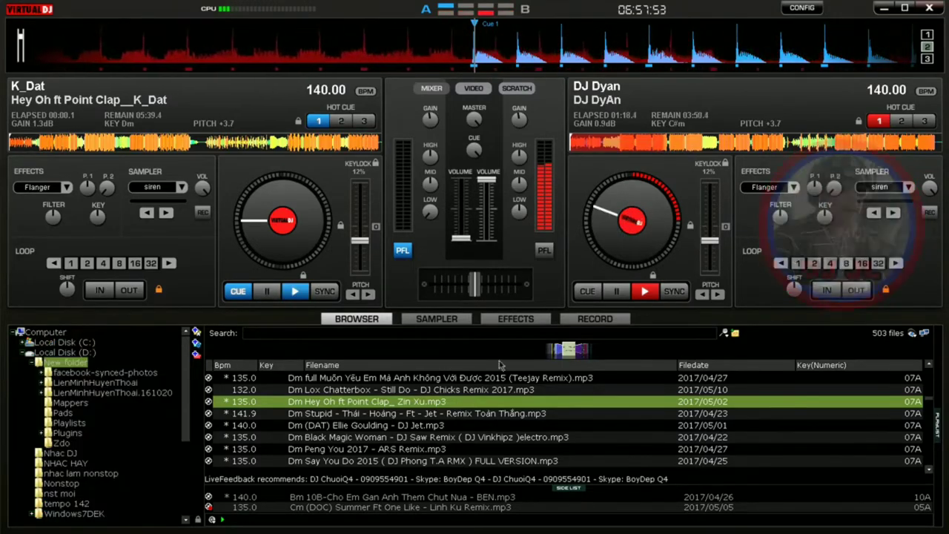
Apply the Flanger to deck 2 with its Volume raised to about a quarter, switch it off and reopen the effect settings
click(516, 319)
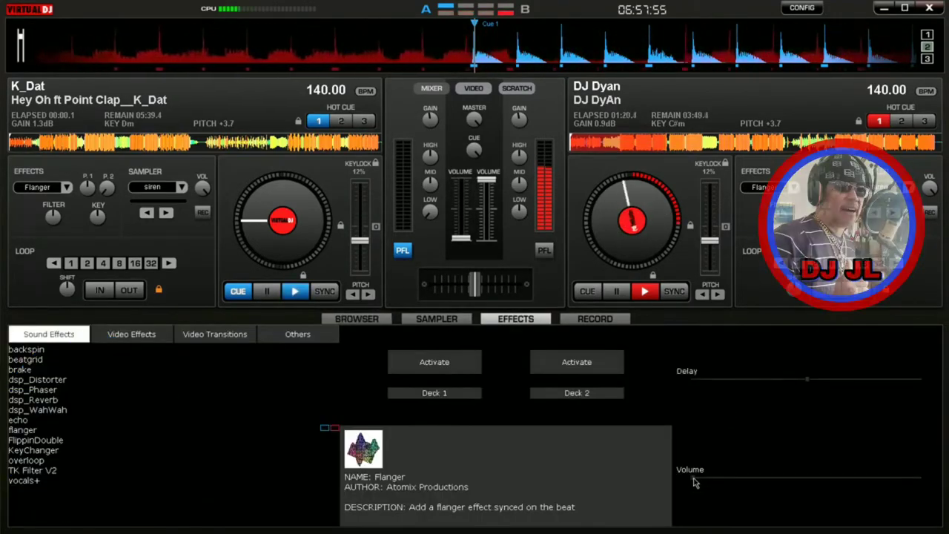
drag(697, 477, 747, 486)
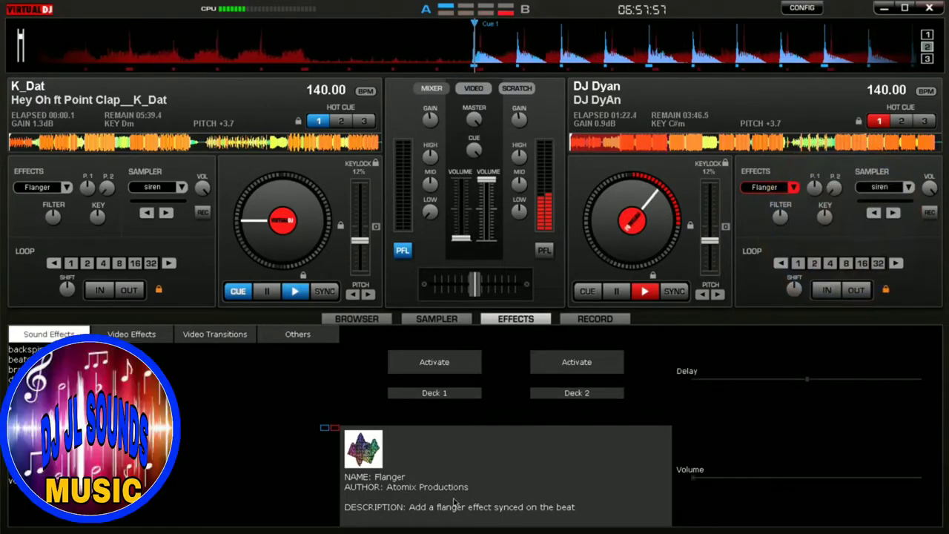
click(349, 318)
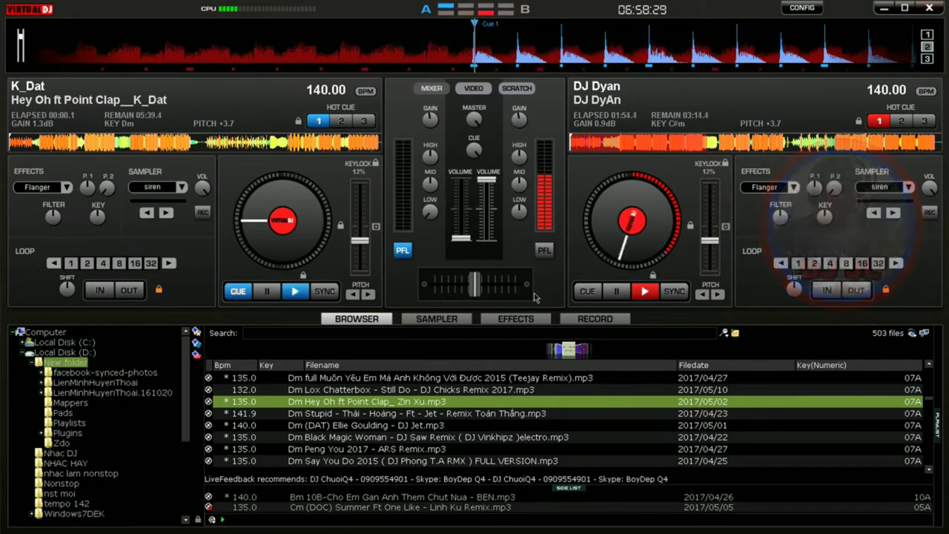
click(519, 318)
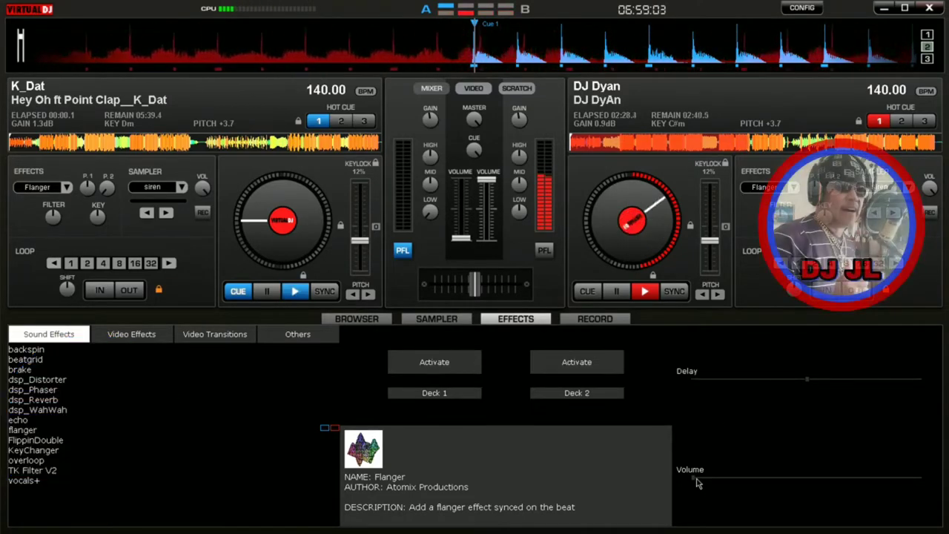
Start deck 1, raise its volume to full, fade out deck 2 and return to the track browser
click(297, 292)
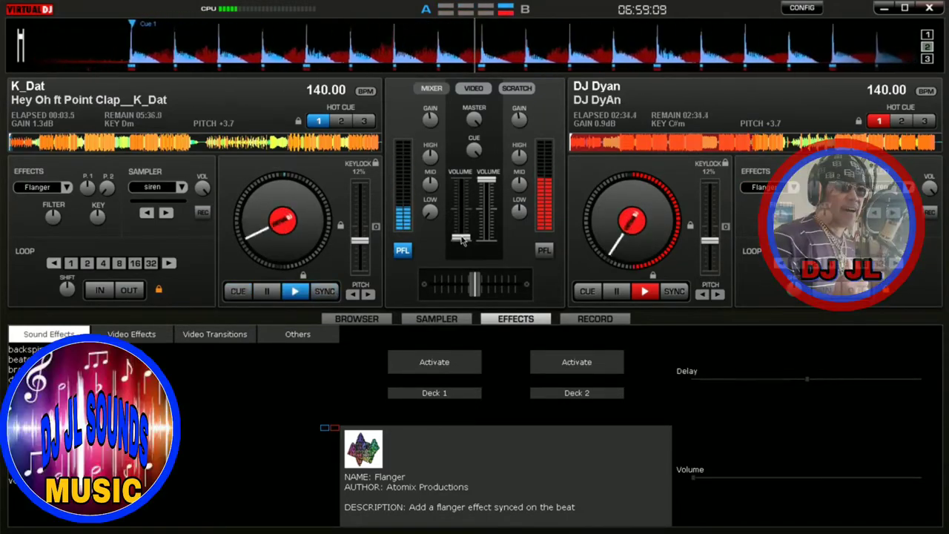
drag(461, 237, 468, 180)
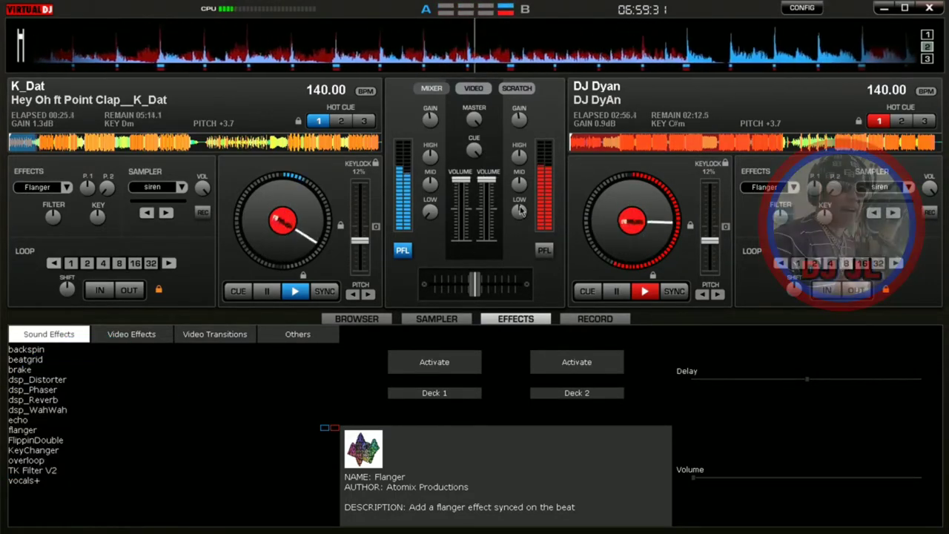
drag(489, 187, 487, 238)
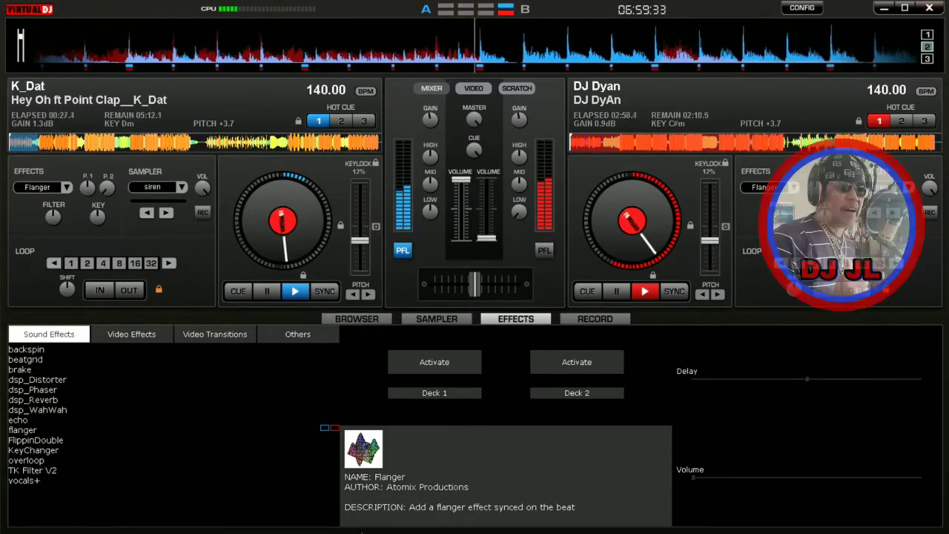
click(378, 317)
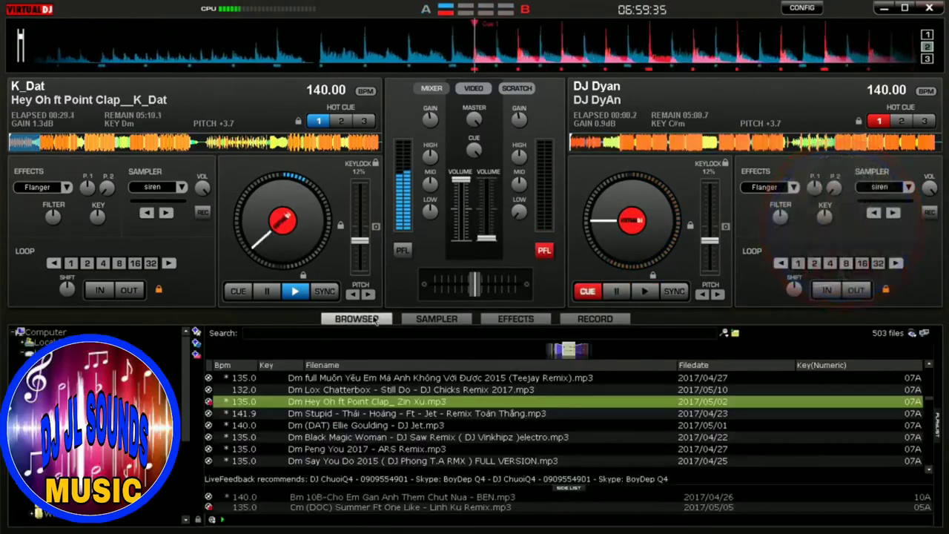
Load the D#m track "Don't Want To Fight Love - Tino 2016" from the track list onto deck 2
scroll(391, 419, down, 5)
scroll(391, 419, up, 5)
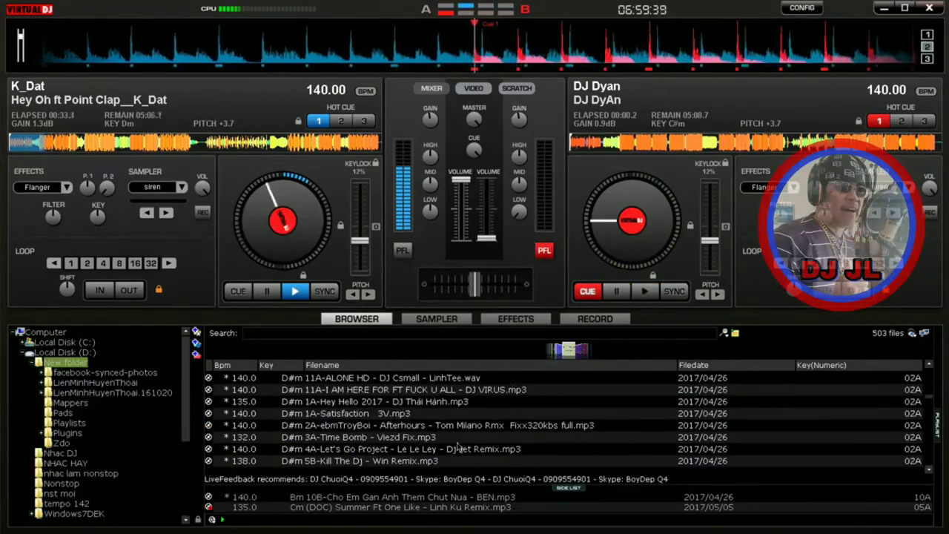
scroll(363, 434, up, 3)
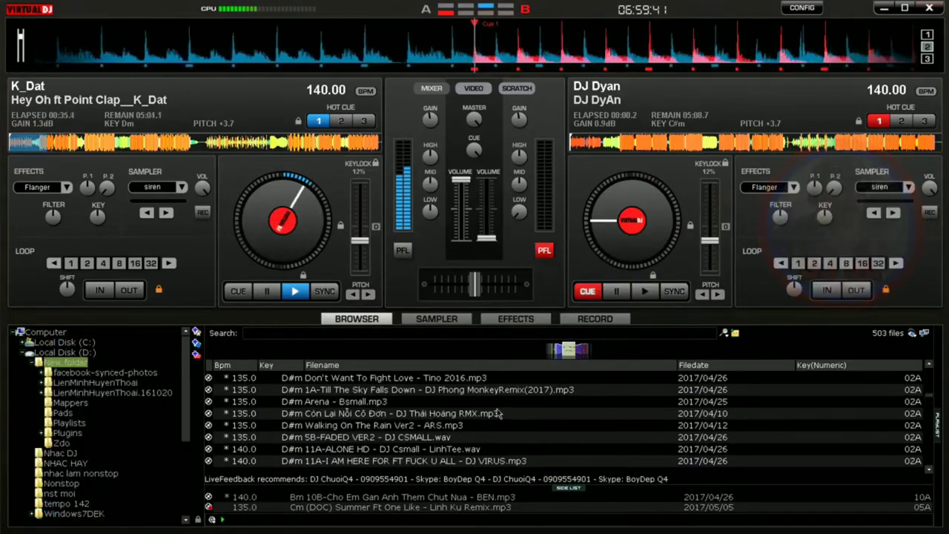
scroll(510, 412, up, 3)
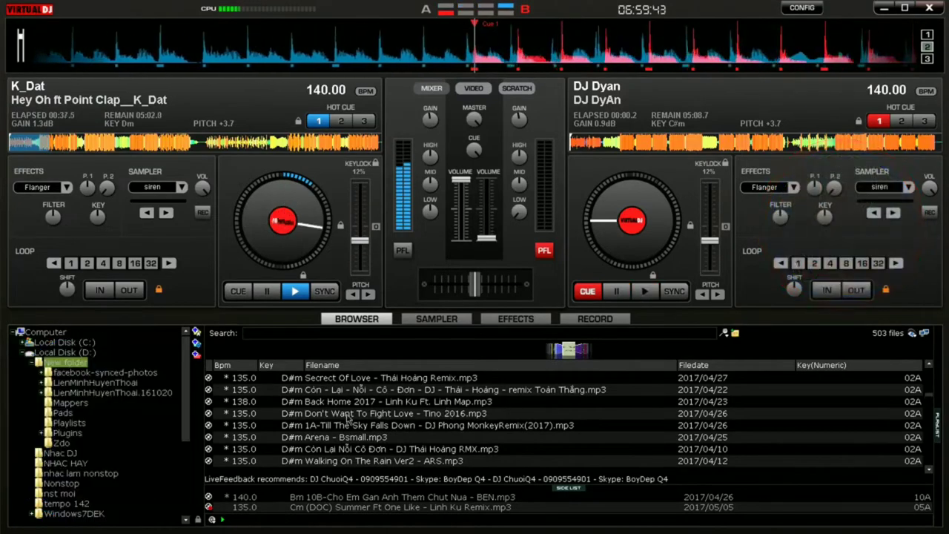
click(512, 413)
drag(654, 256, 653, 254)
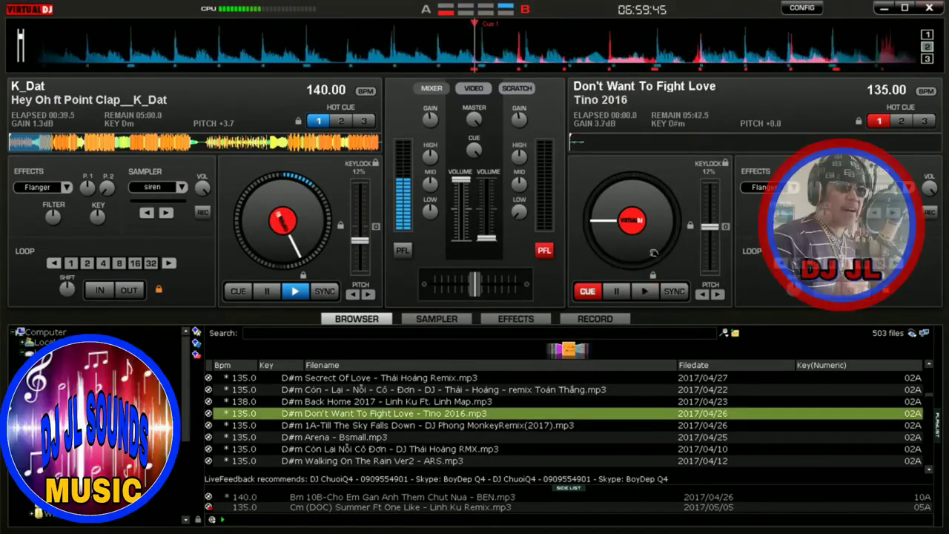
Load the D#m track "Dont-Cha-Banana-Ft.-Zx-Rmx (Final) Toanyo" onto deck 2 and sync it to 140 BPM
scroll(432, 381, up, 3)
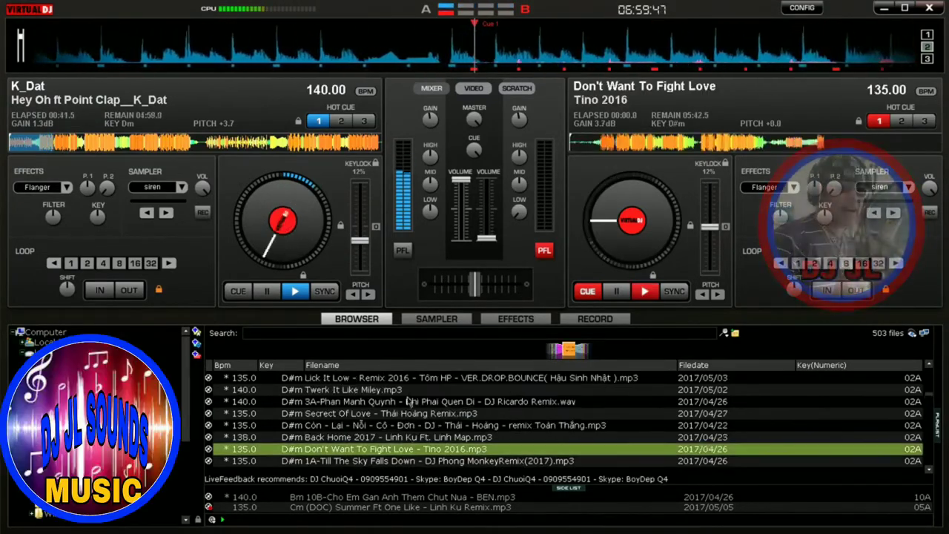
scroll(419, 429, up, 3)
scroll(419, 429, up, 9)
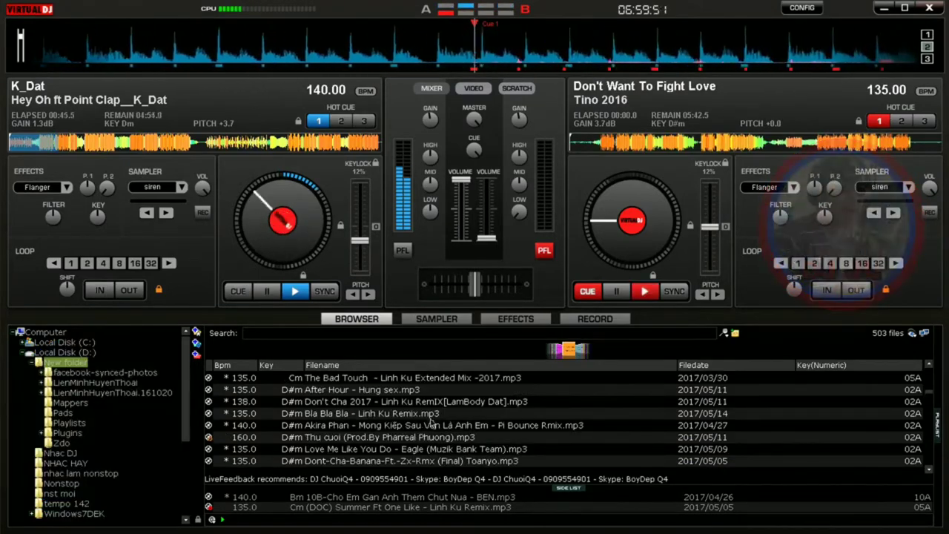
scroll(470, 417, down, 3)
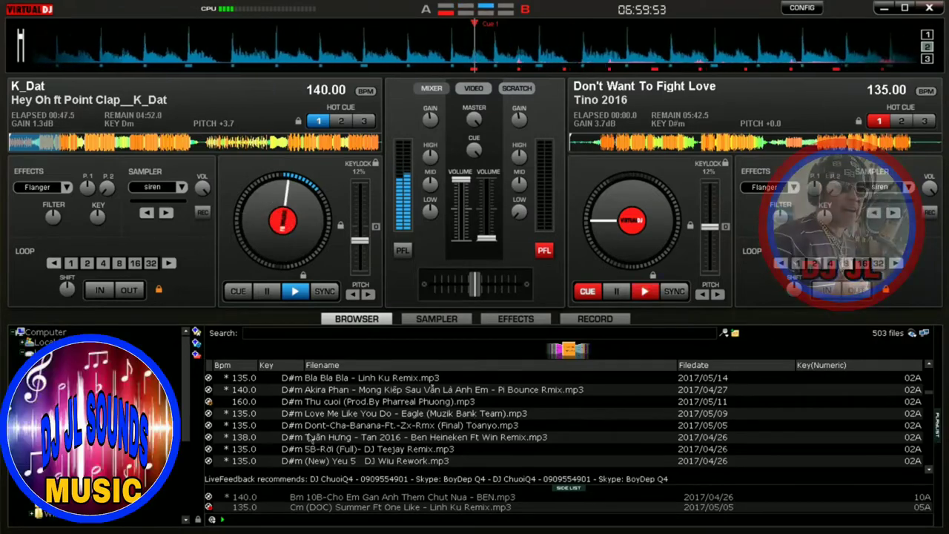
drag(311, 426, 641, 244)
click(675, 291)
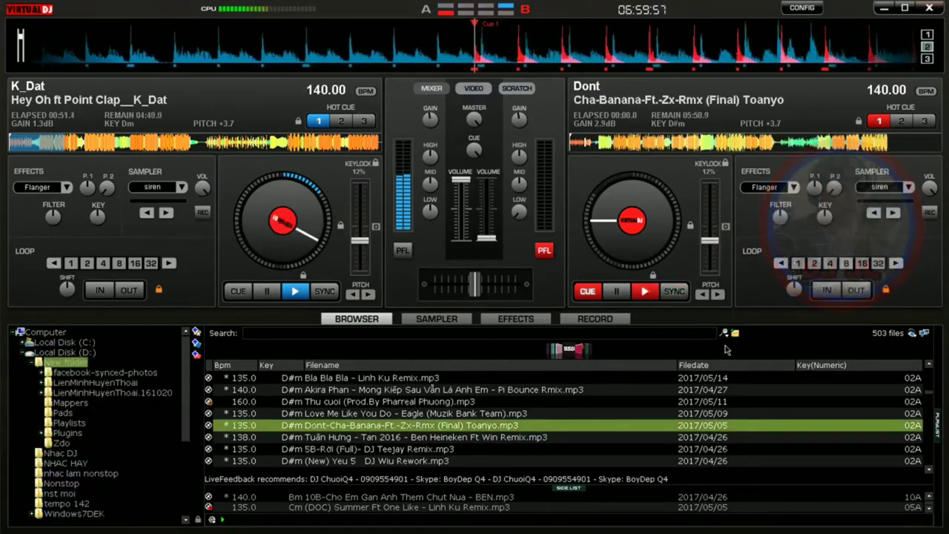
Apply the Flanger to deck 1 with its Volume raised to about a sixth, switch it off and return to the track browser
click(501, 319)
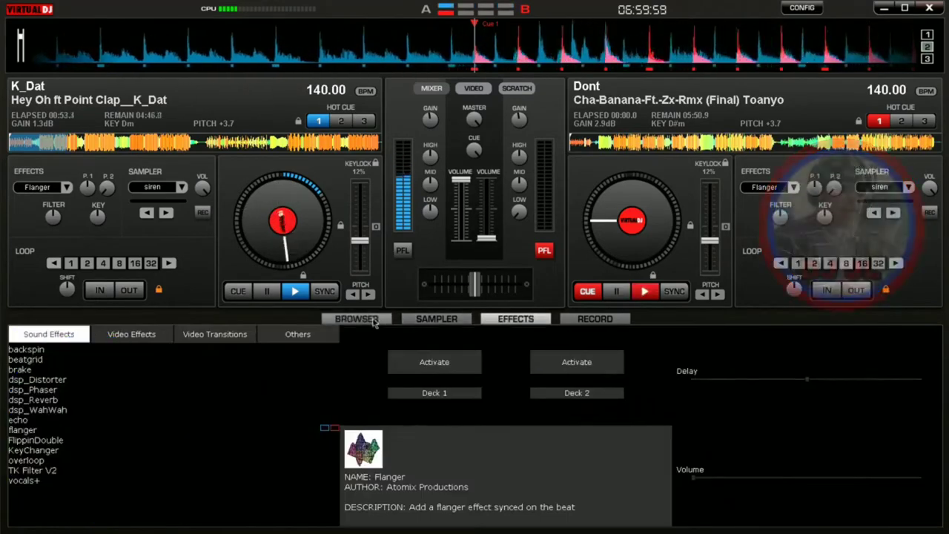
click(357, 319)
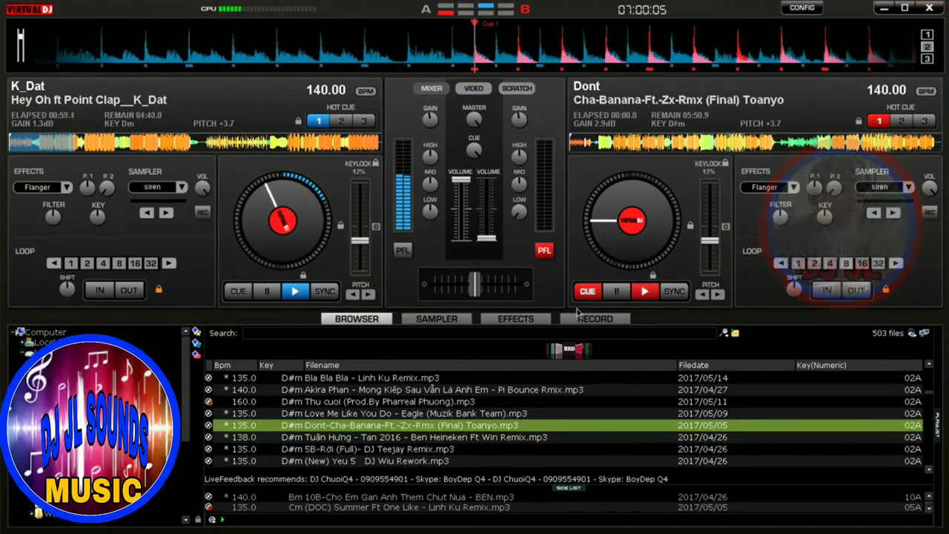
click(515, 319)
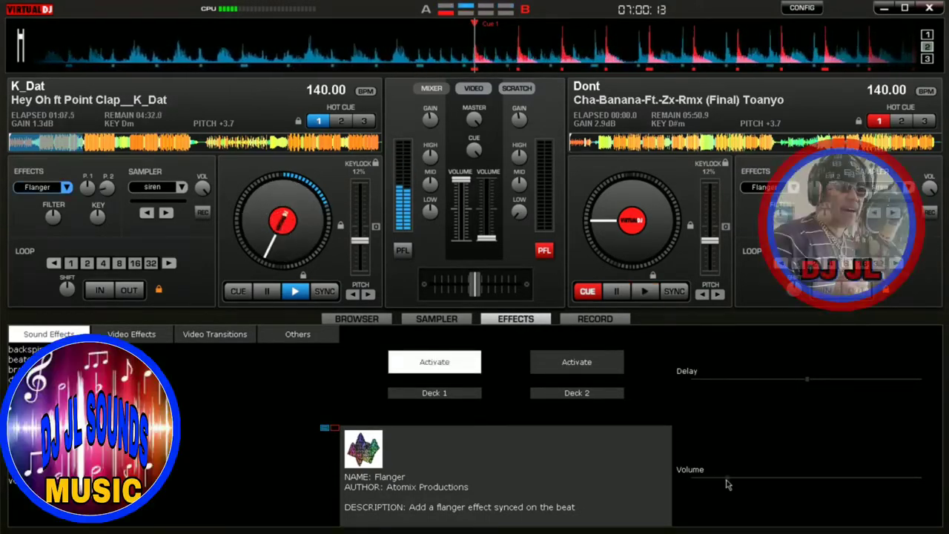
click(434, 361)
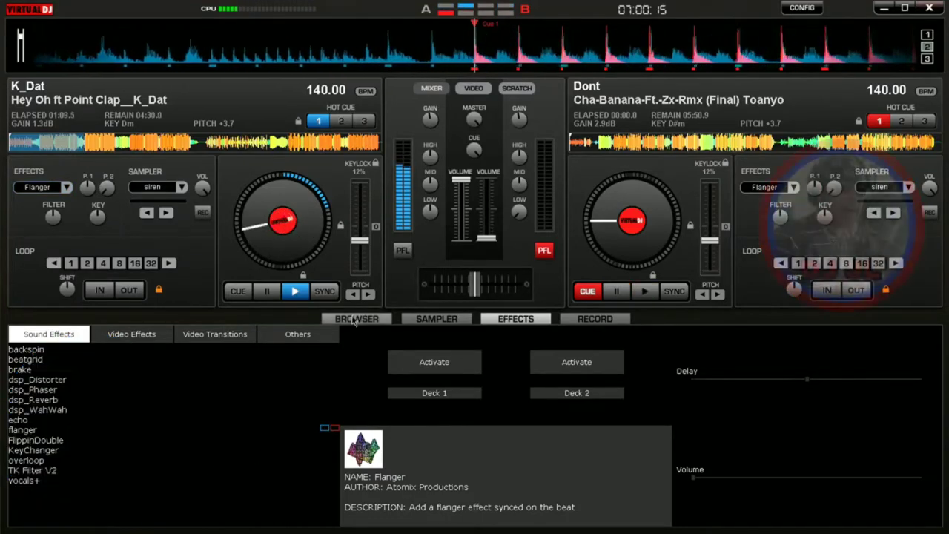
click(355, 319)
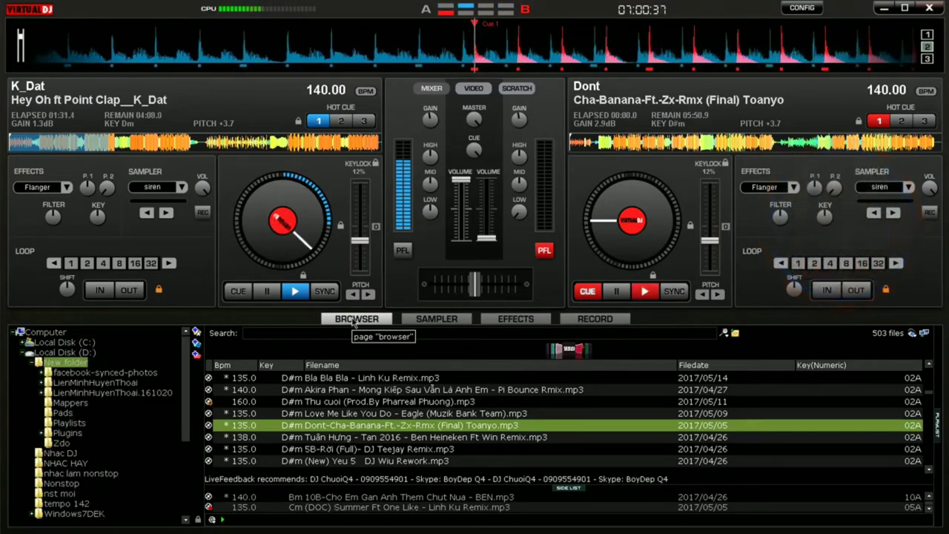
Apply the Flanger to deck 1 with its Volume at about a fifth, switch it off, and briefly apply it once more
click(523, 324)
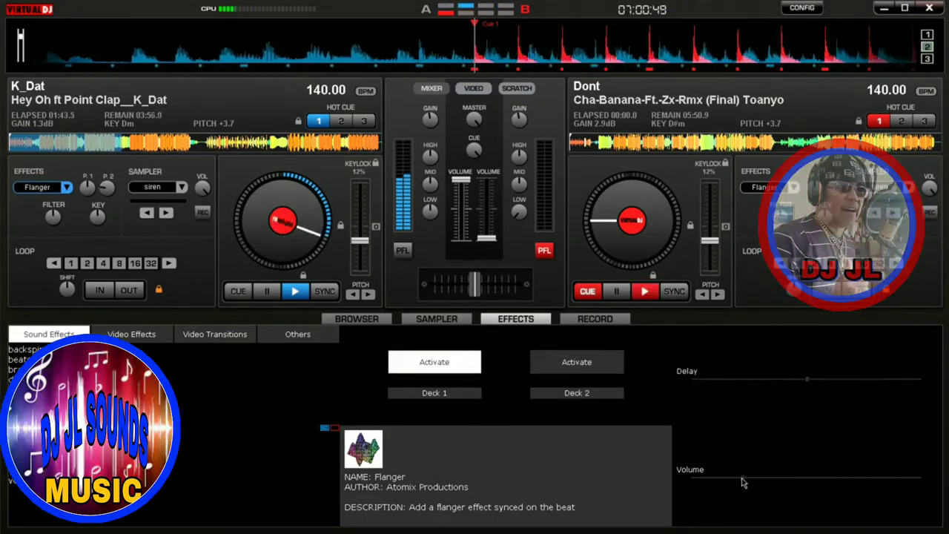
drag(742, 482, 234, 448)
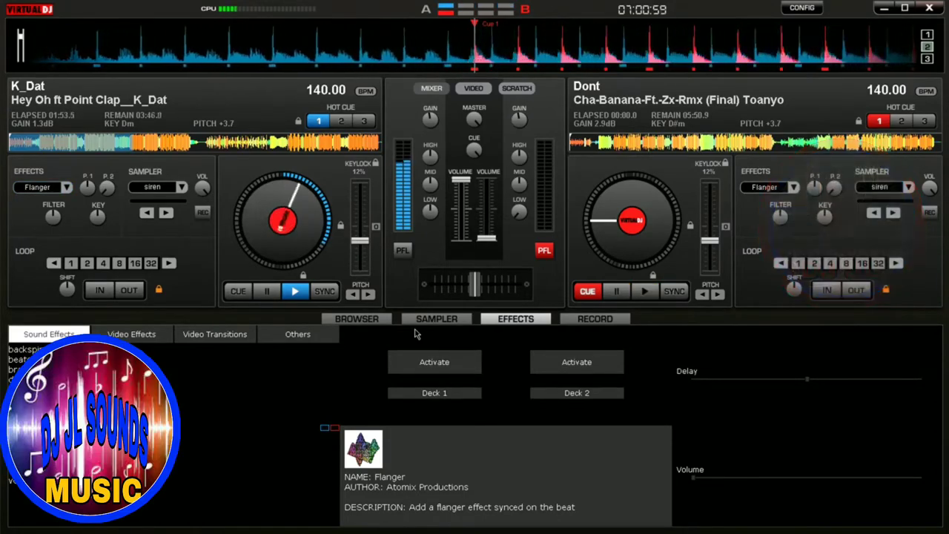
click(377, 319)
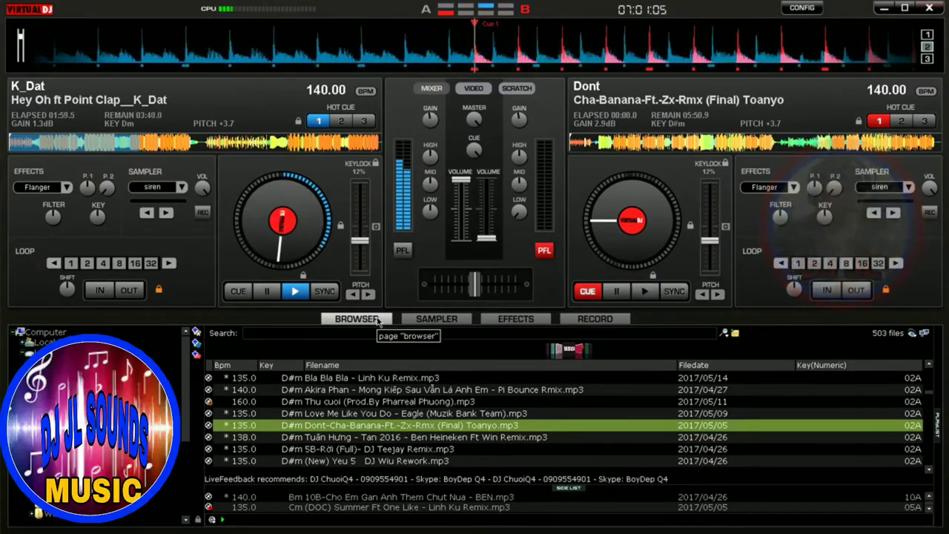
click(530, 324)
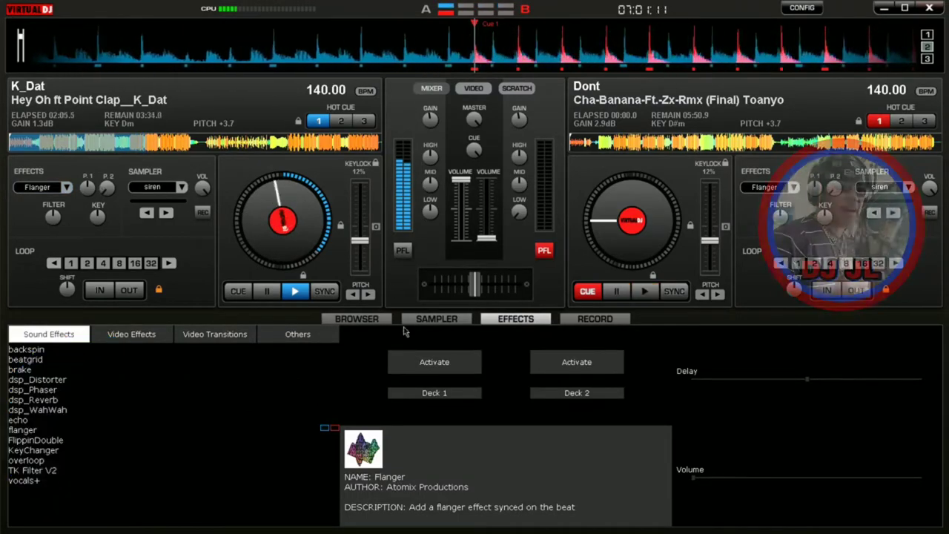
click(377, 321)
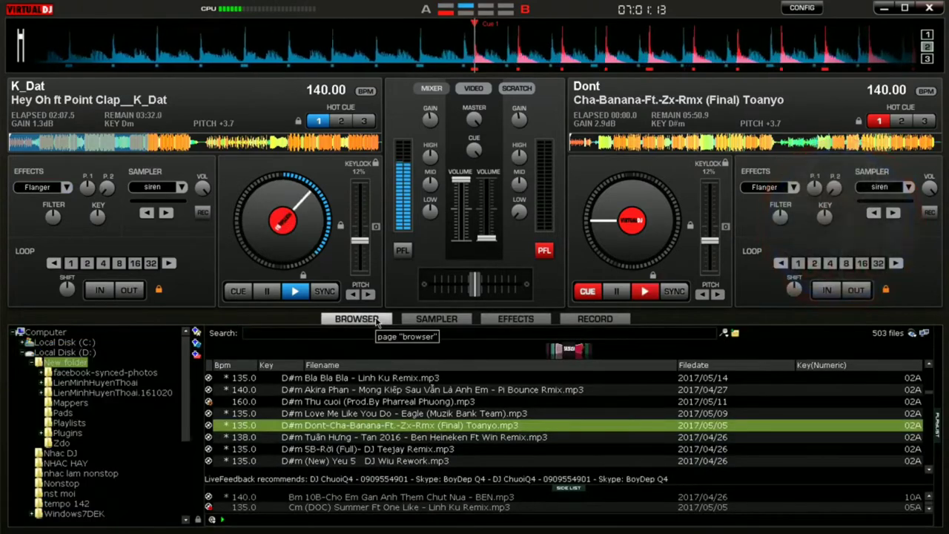
click(515, 319)
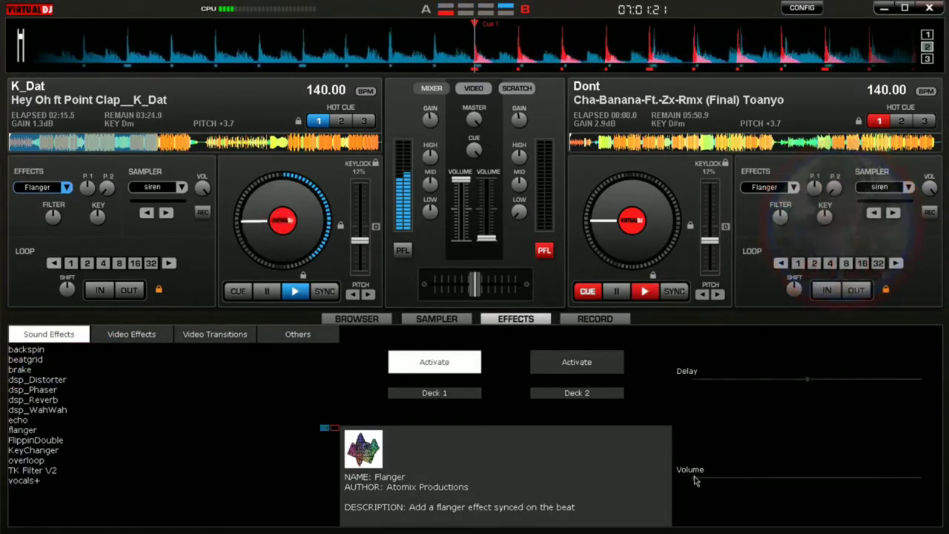
Start deck 2, raise its volume to full, fade out deck 1 and return deck 1 to its cue point with headphone monitoring on it
click(656, 296)
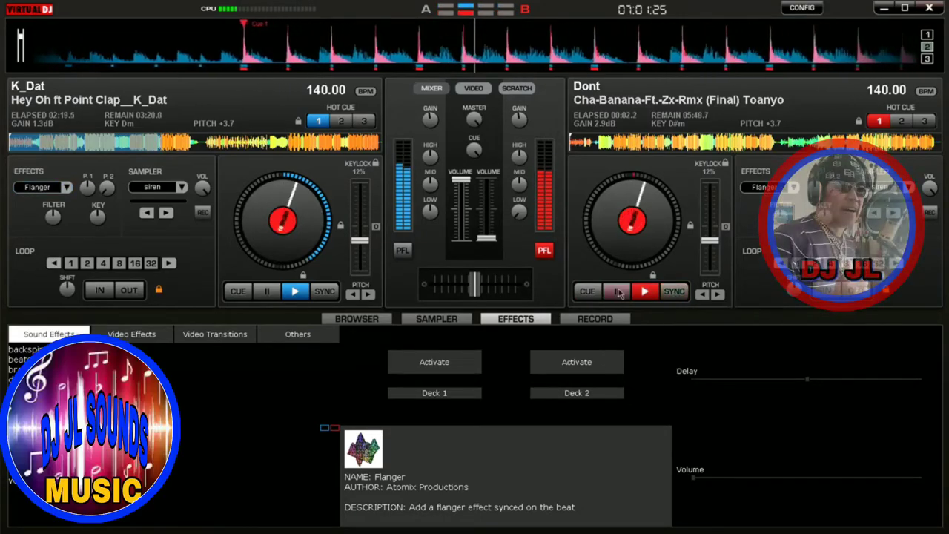
click(357, 318)
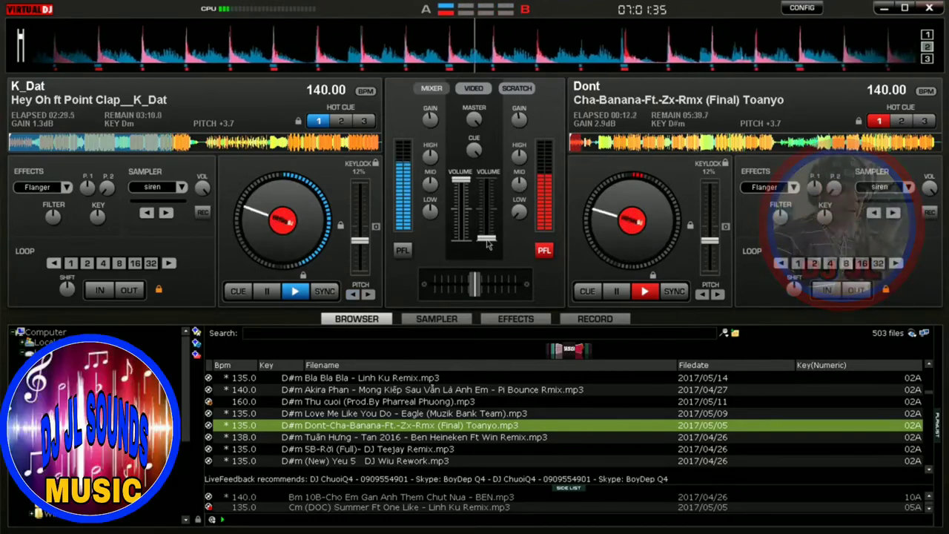
drag(488, 245, 492, 184)
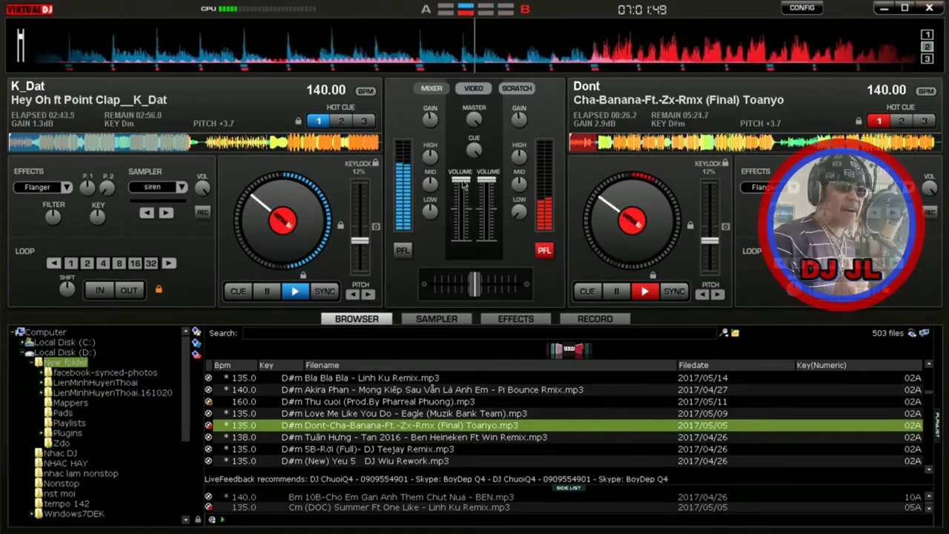
drag(463, 191, 462, 239)
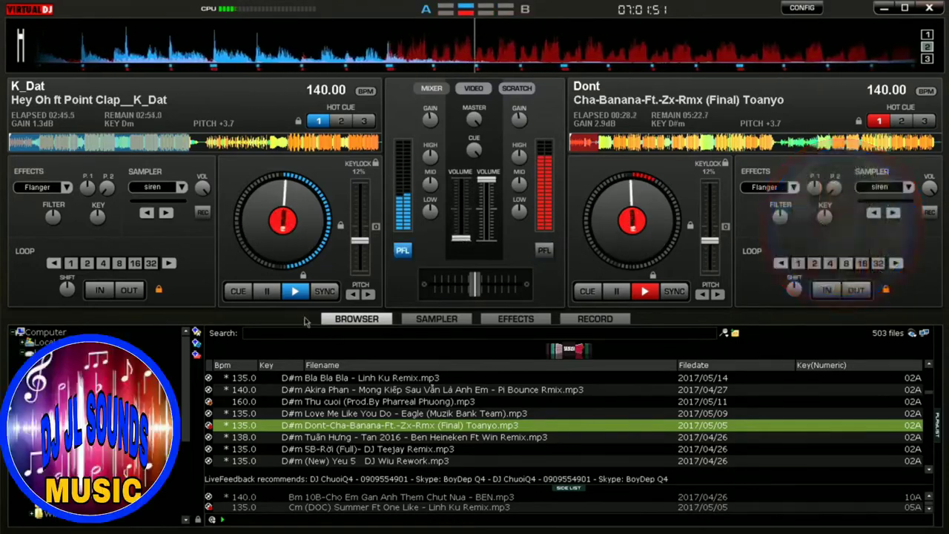
double_click(267, 292)
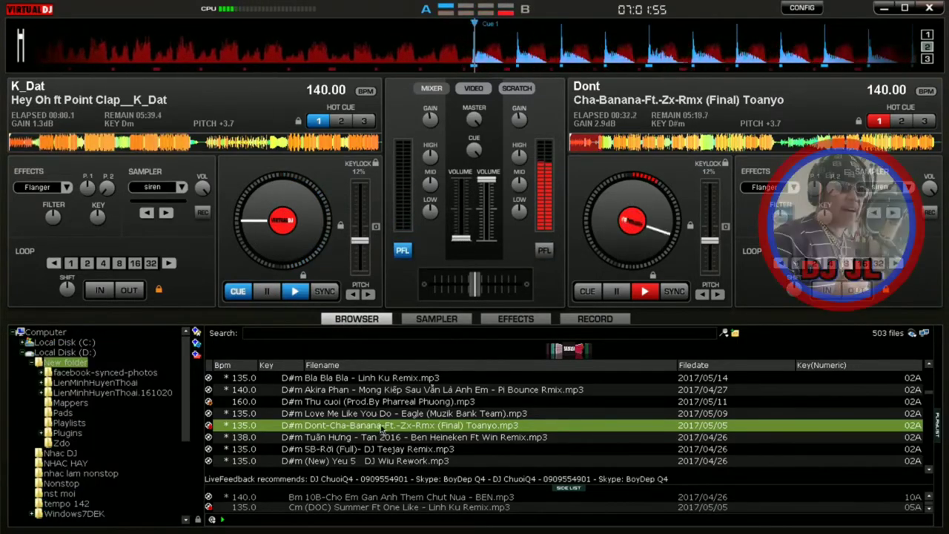
Apply the Flanger to deck 2 with its Volume raised to about a fifth, switch it off and return to the track browser
scroll(393, 427, up, 1)
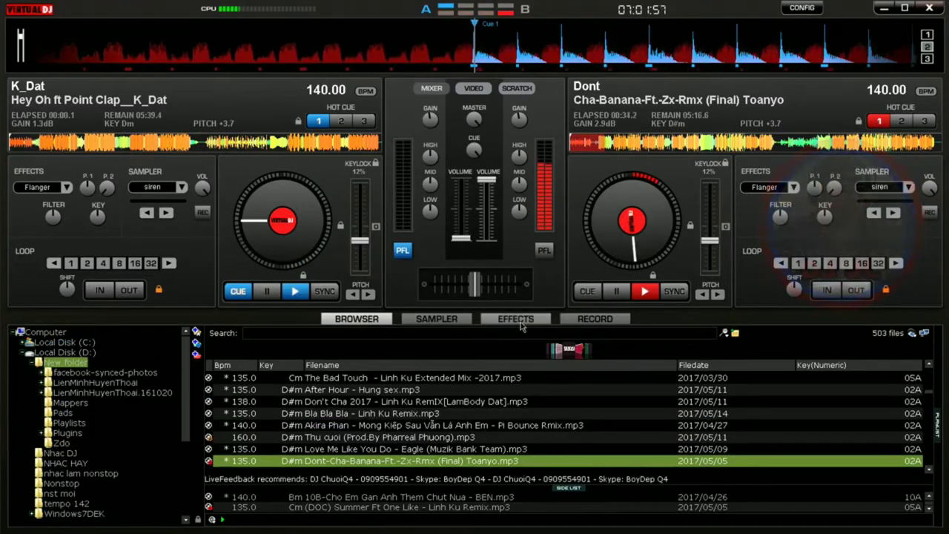
click(525, 318)
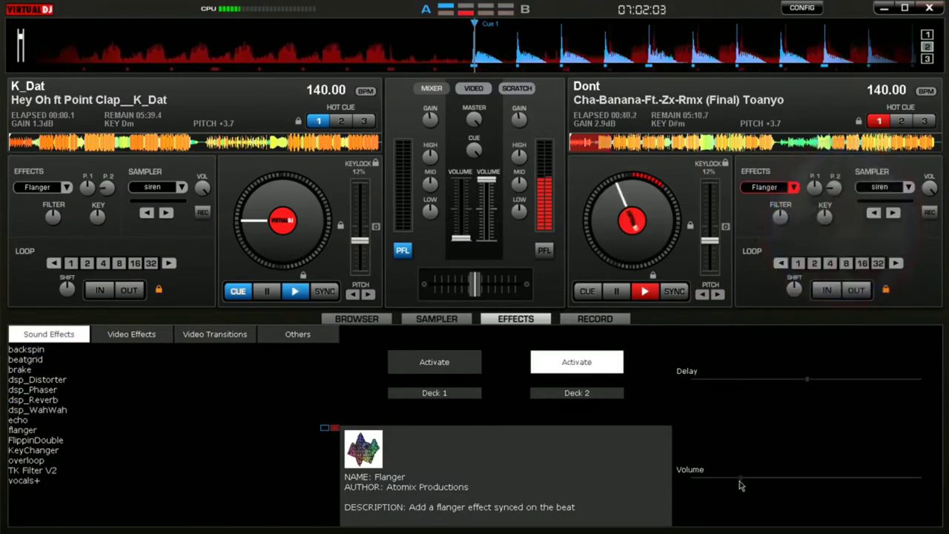
click(357, 319)
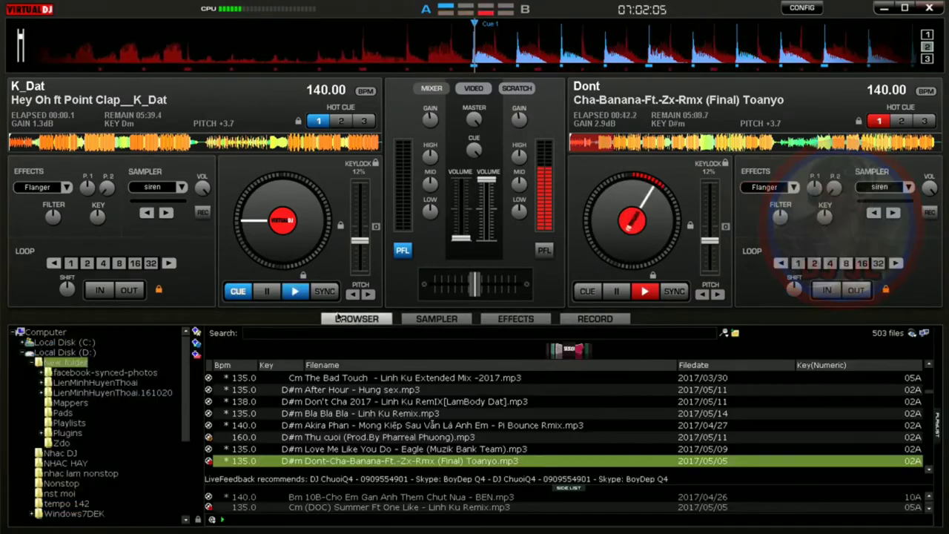
Load the Em track "( Đặt ) White Horse 2017 -- V Seven Remix ( Hoàng Candy )" onto deck 1 and sync it to 140 BPM
scroll(367, 427, down, 10)
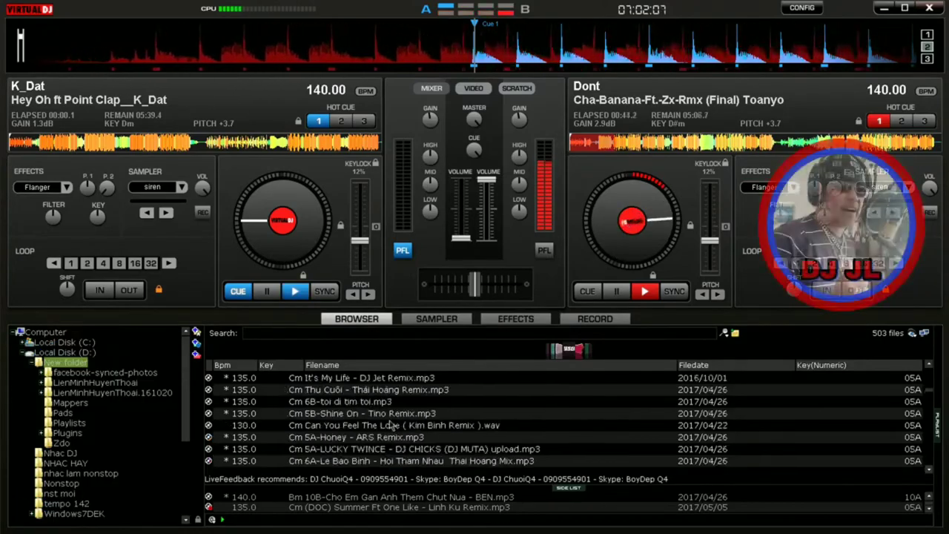
scroll(362, 413, down, 5)
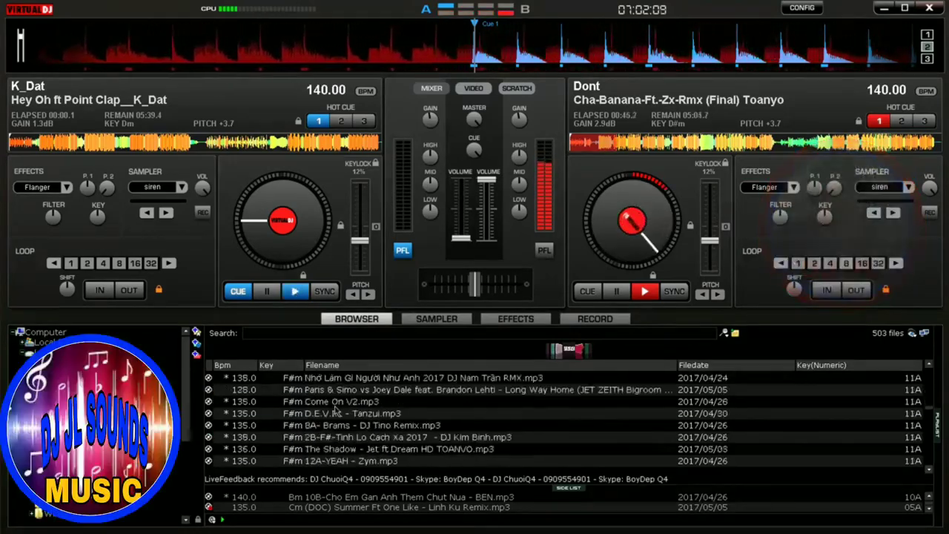
scroll(400, 411, up, 5)
scroll(439, 407, down, 3)
scroll(439, 407, up, 3)
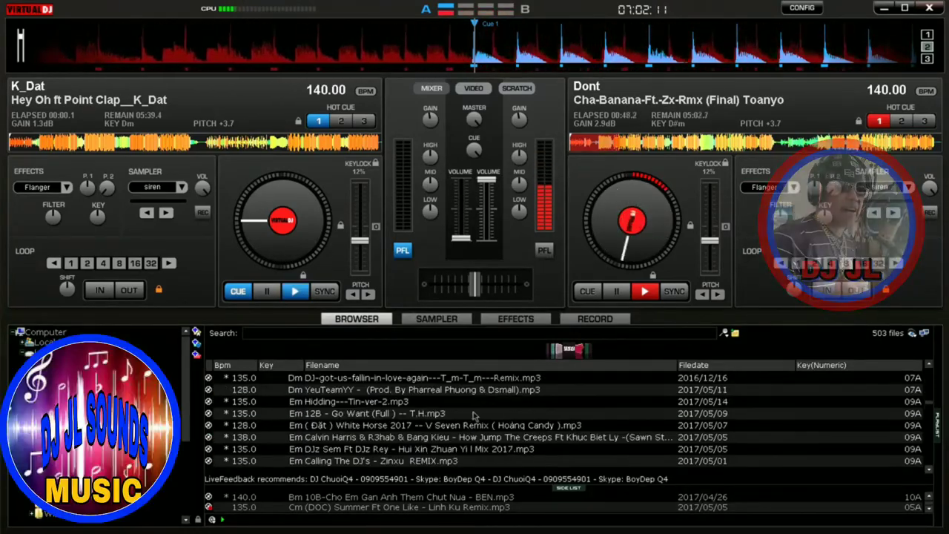
click(358, 427)
drag(357, 426, 312, 245)
click(325, 291)
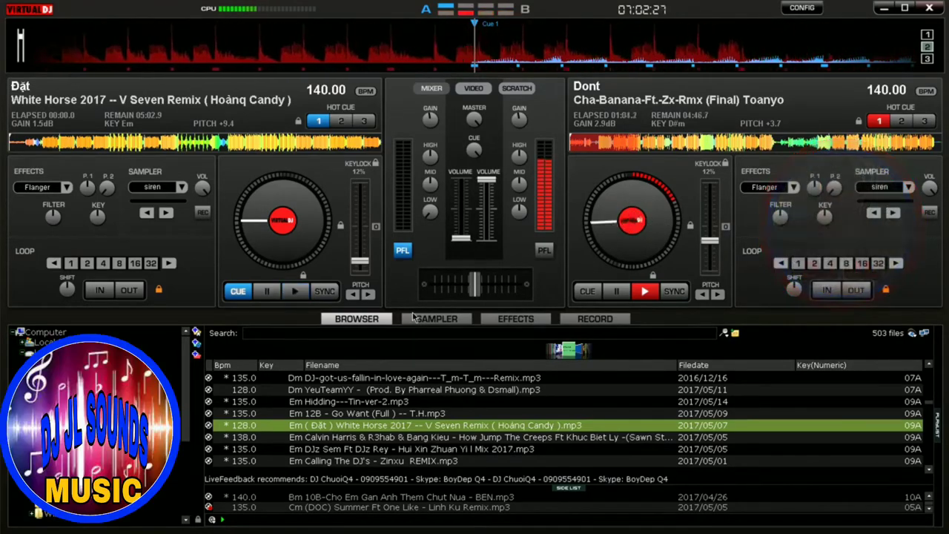
Apply the Flanger to deck 2 twice, raising its Volume to about a fifth the second time, and switch it off
click(515, 318)
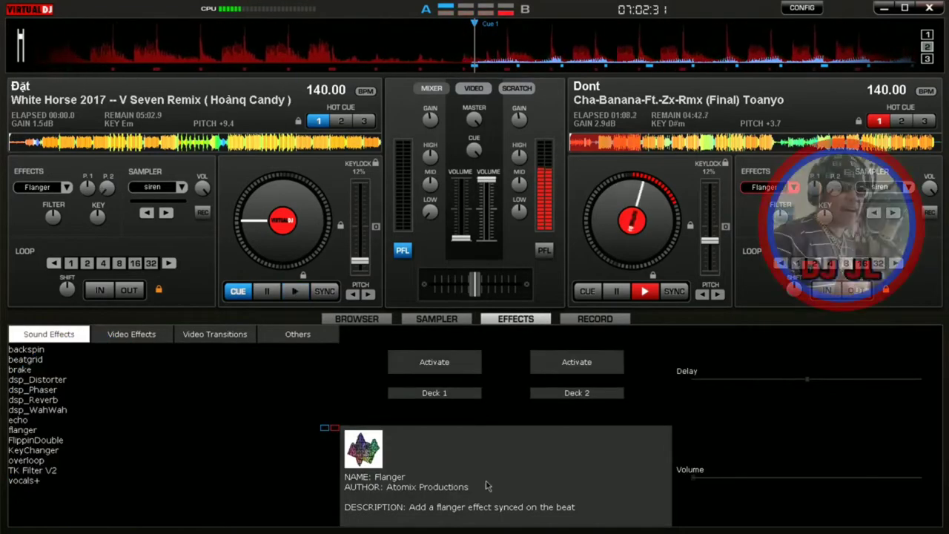
click(358, 319)
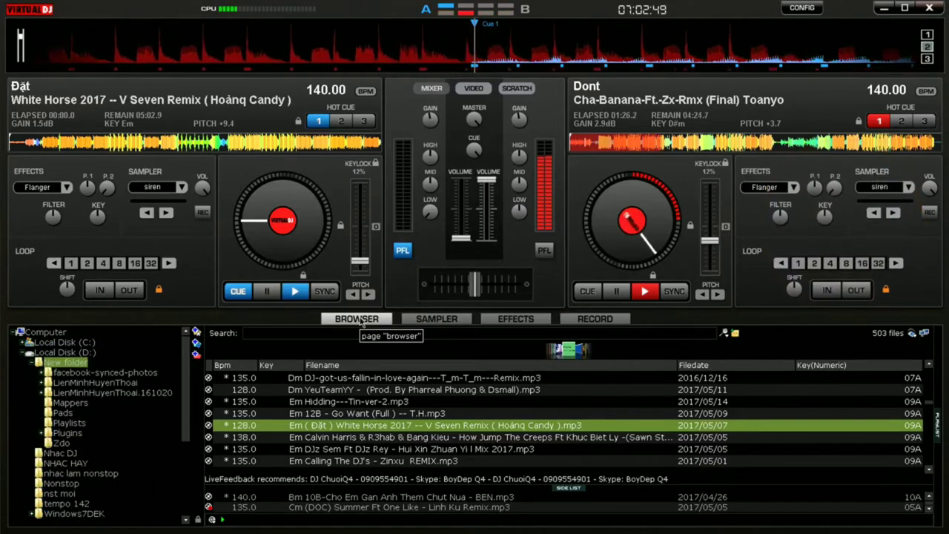
click(516, 318)
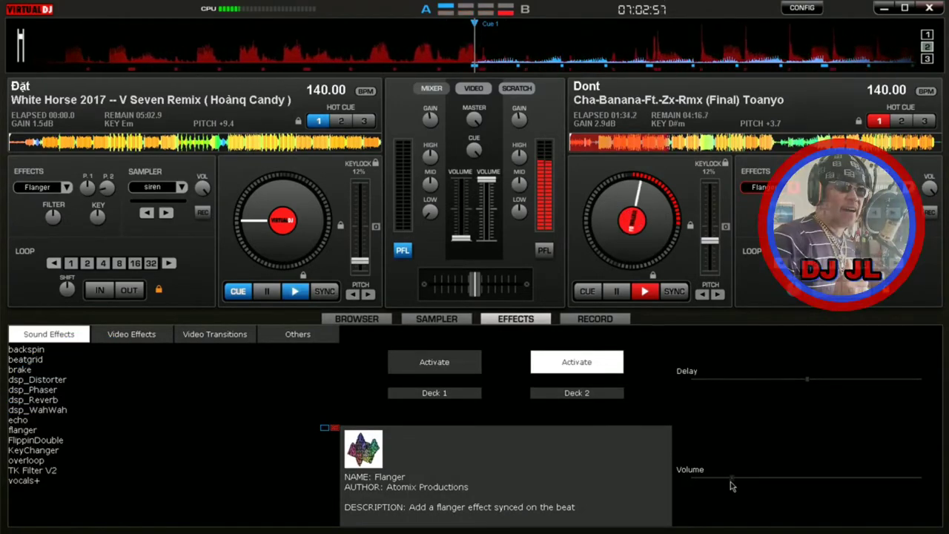
drag(741, 481, 535, 488)
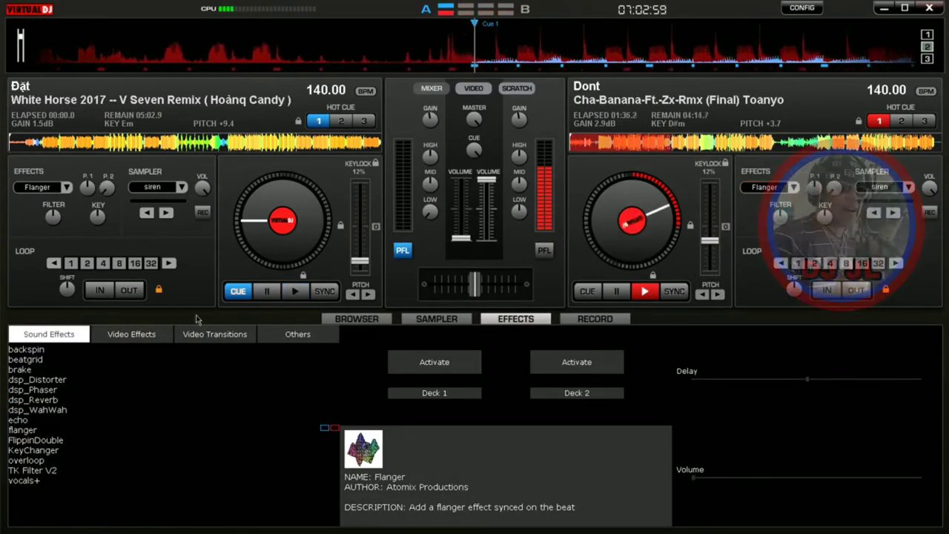
Return to the track browser, open the Nhac DJ folder and select the Fm track "Khắc Việt - YÊU (Hoàng Duy ft Tslim Remix)"
click(356, 319)
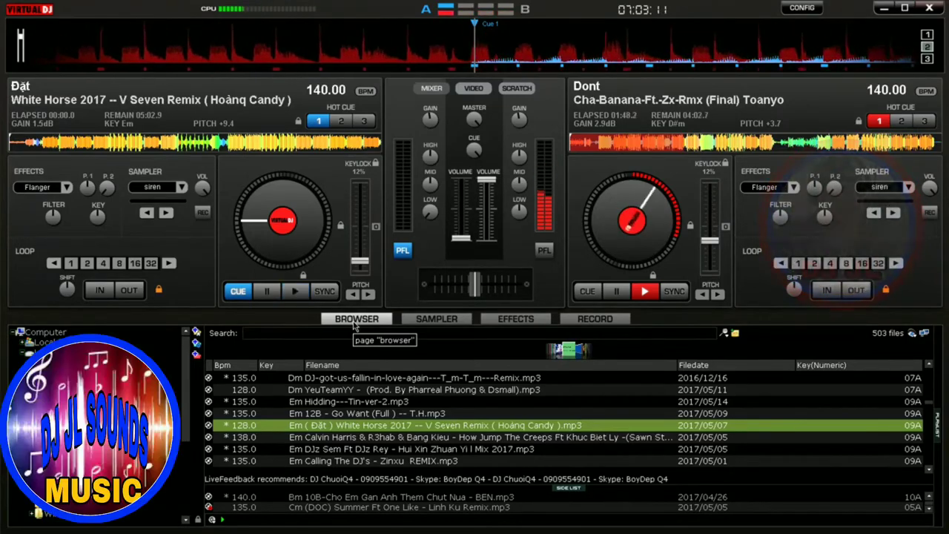
click(61, 452)
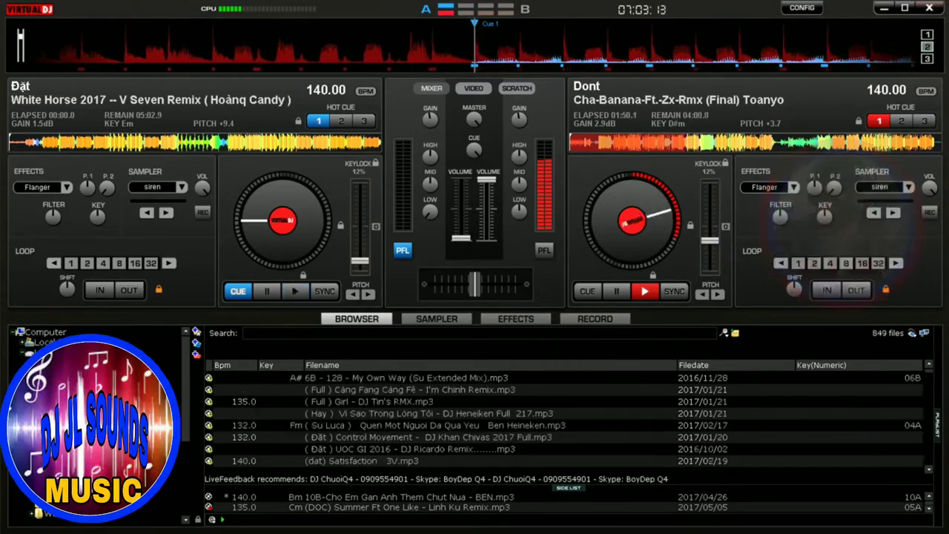
scroll(349, 401, up, 10)
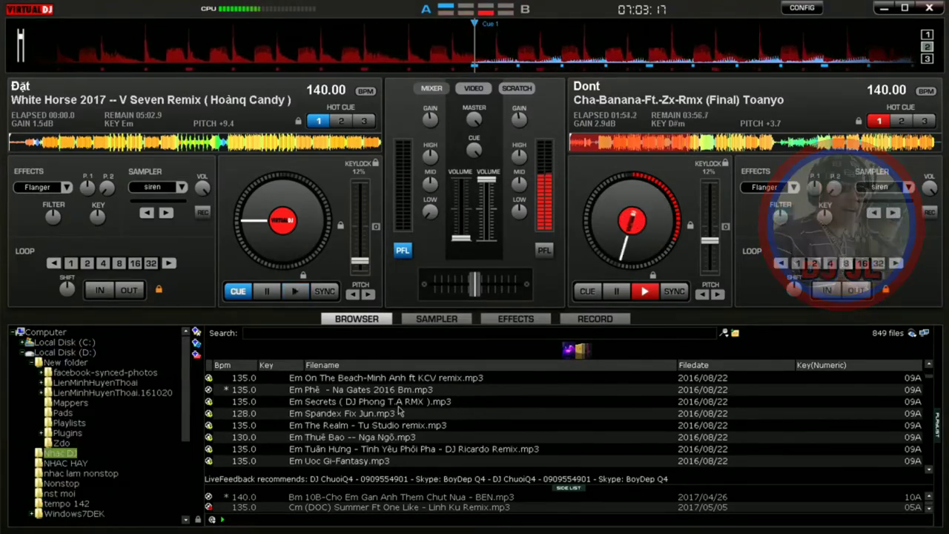
scroll(398, 410, down, 8)
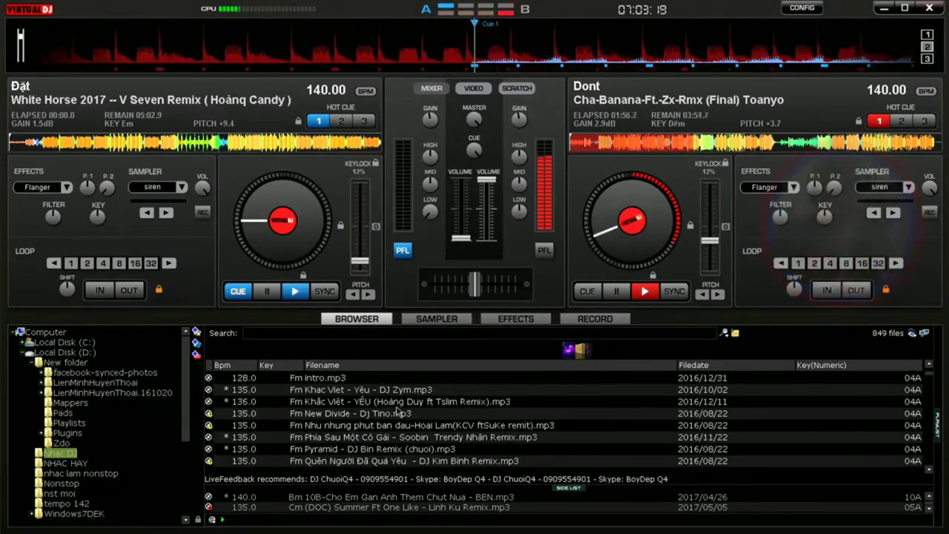
click(437, 402)
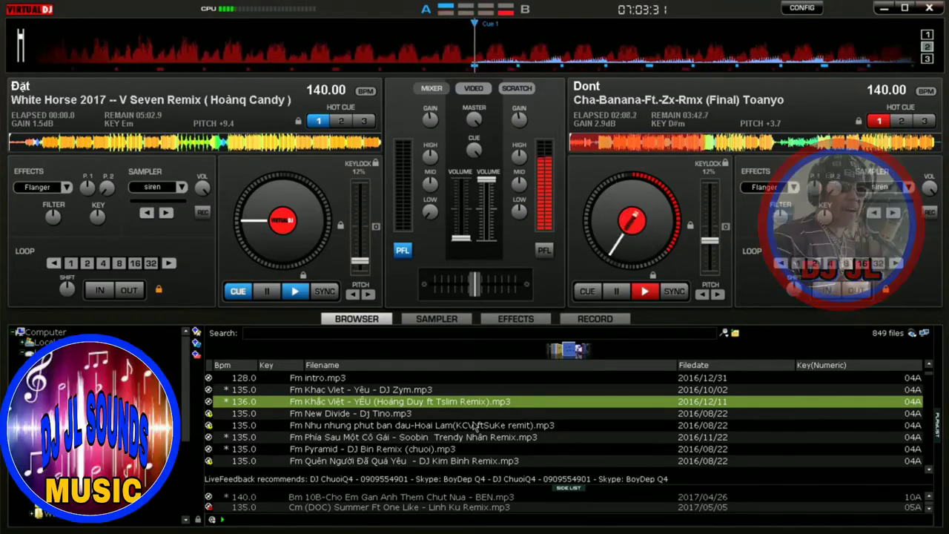
Apply the Flanger to deck 2 with its Volume raised to about a fifth, switch it off and show the track list again
click(516, 318)
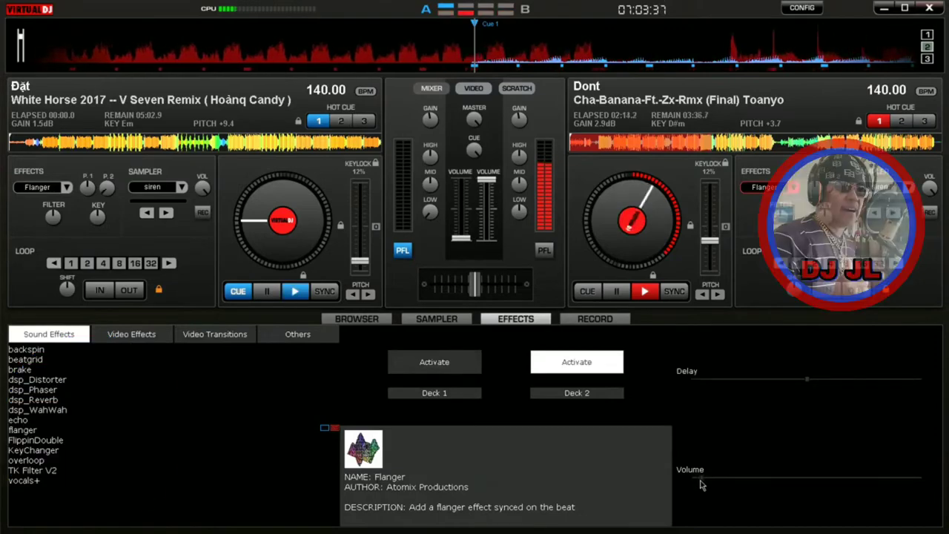
drag(715, 486, 726, 488)
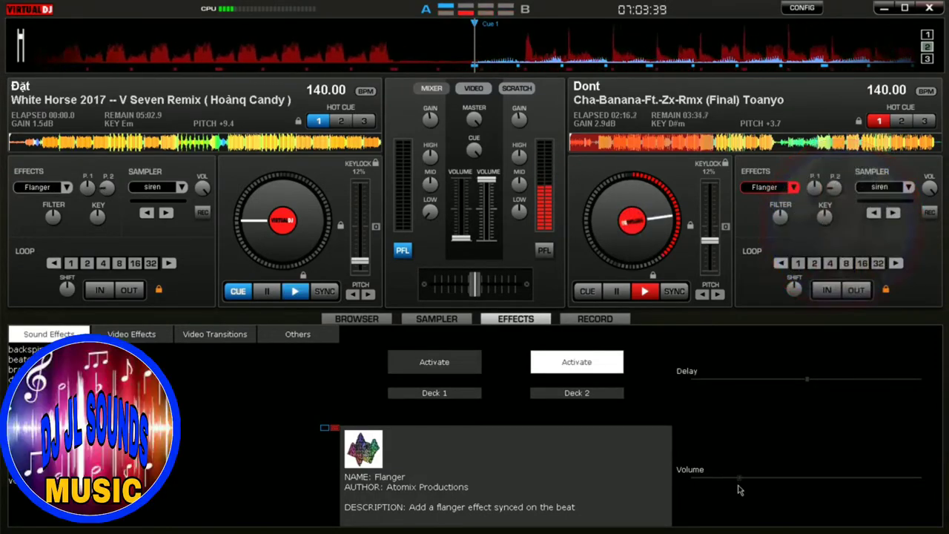
click(577, 362)
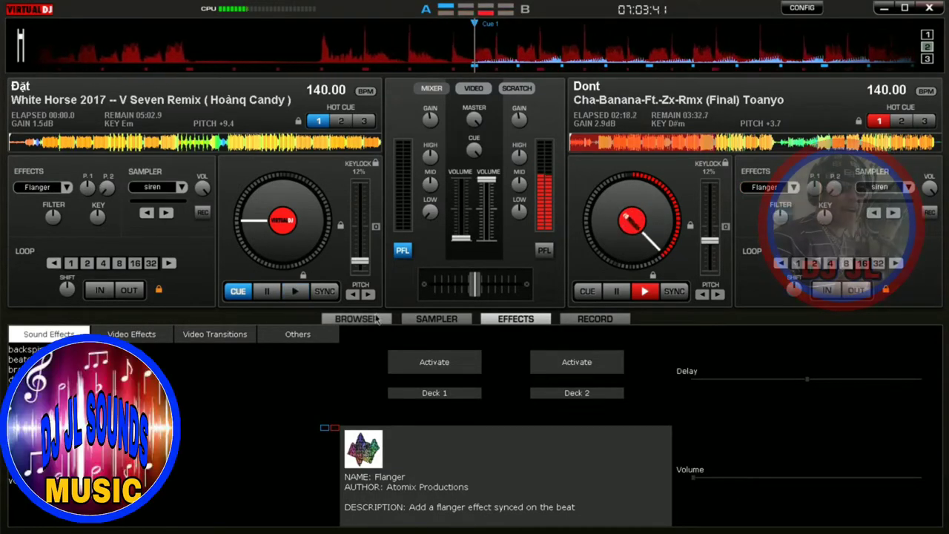
click(356, 319)
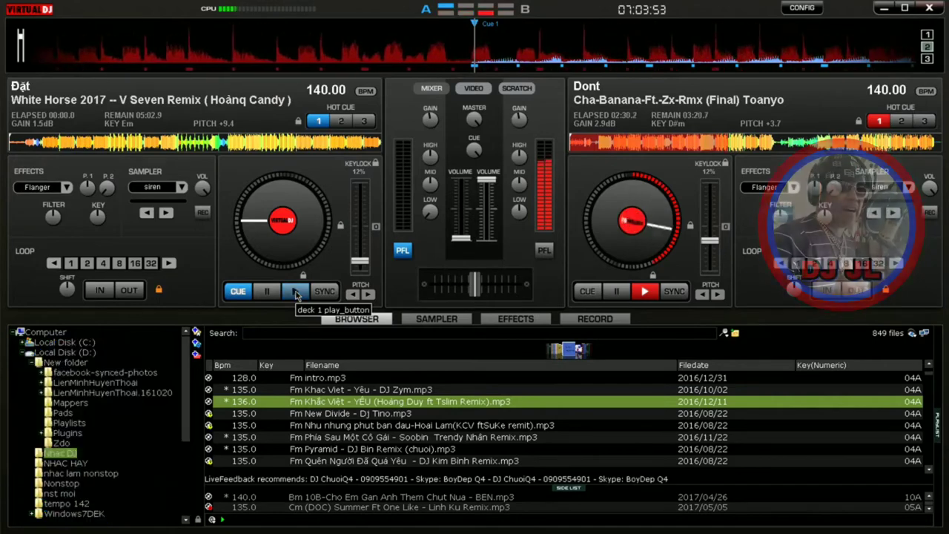
Start deck 1, raise its volume to full, fade out deck 2 and return deck 2 to its cue point with headphone monitoring on it
click(295, 292)
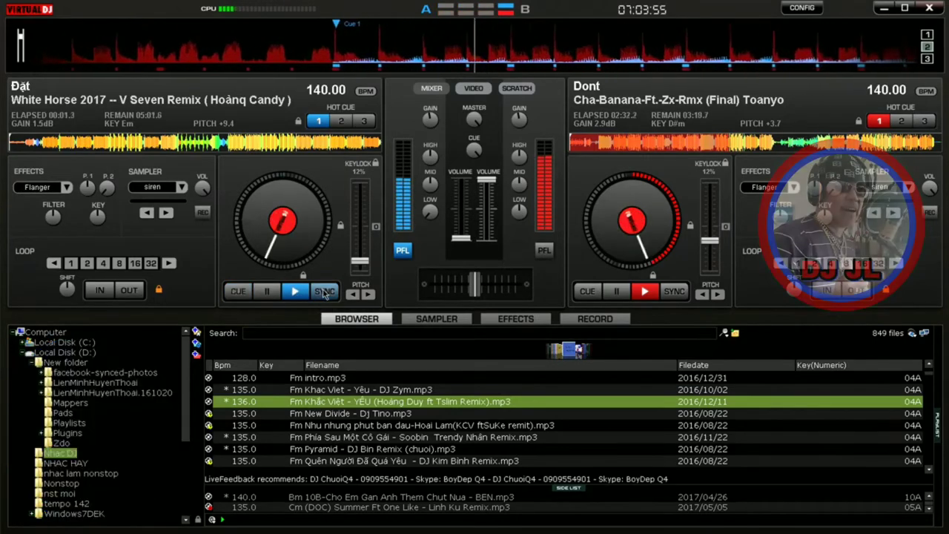
drag(461, 238, 462, 152)
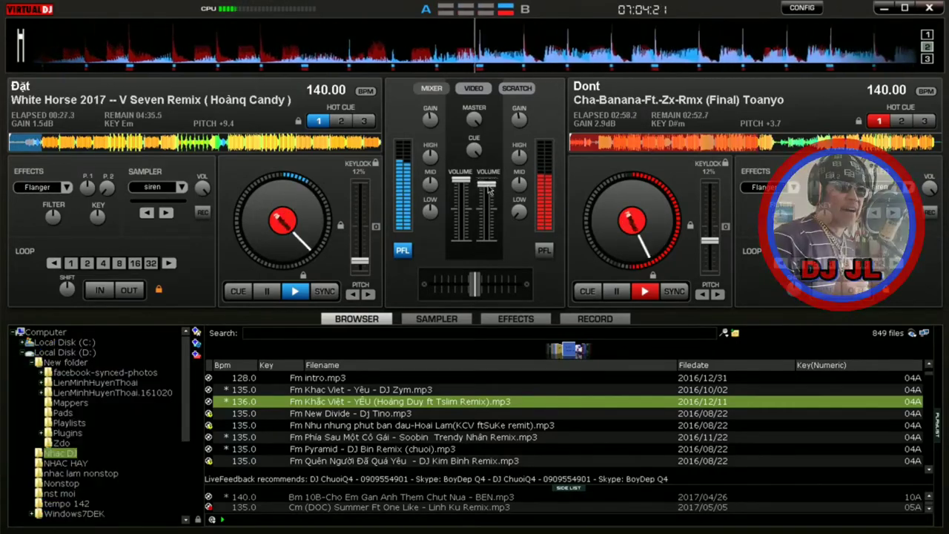
drag(489, 187, 487, 239)
double_click(617, 292)
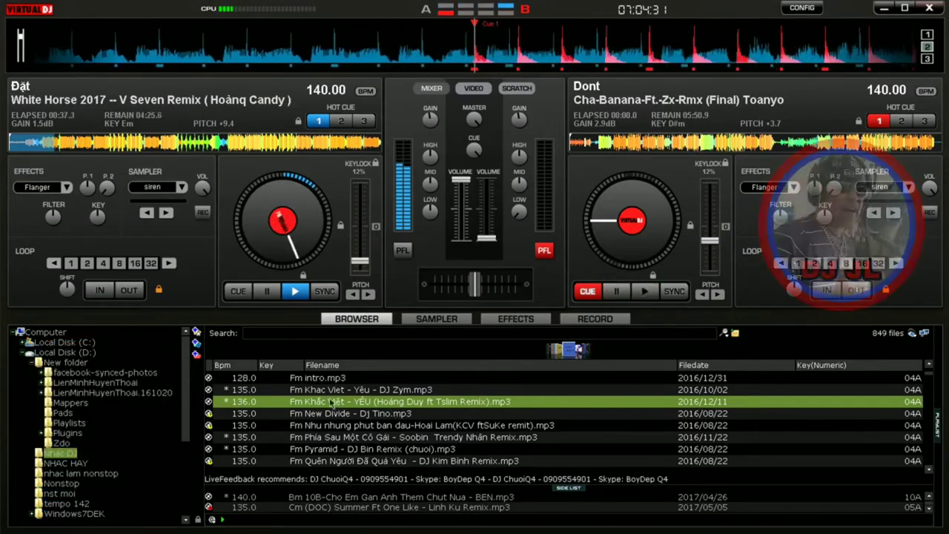
Load the selected Fm track "Khắc Việt - YÊU" onto deck 2 synced to 140 BPM, and briefly apply the Flanger to deck 1
drag(330, 402, 645, 289)
click(673, 291)
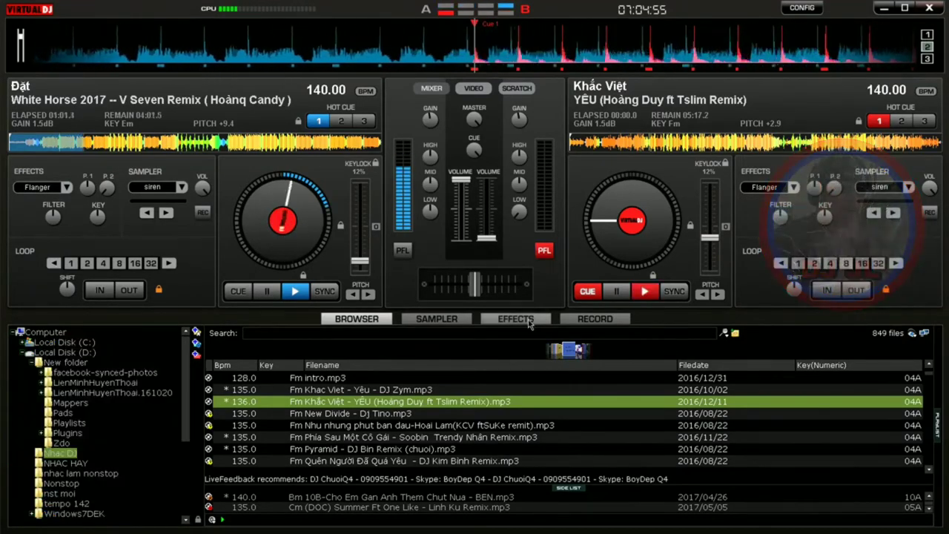
click(512, 320)
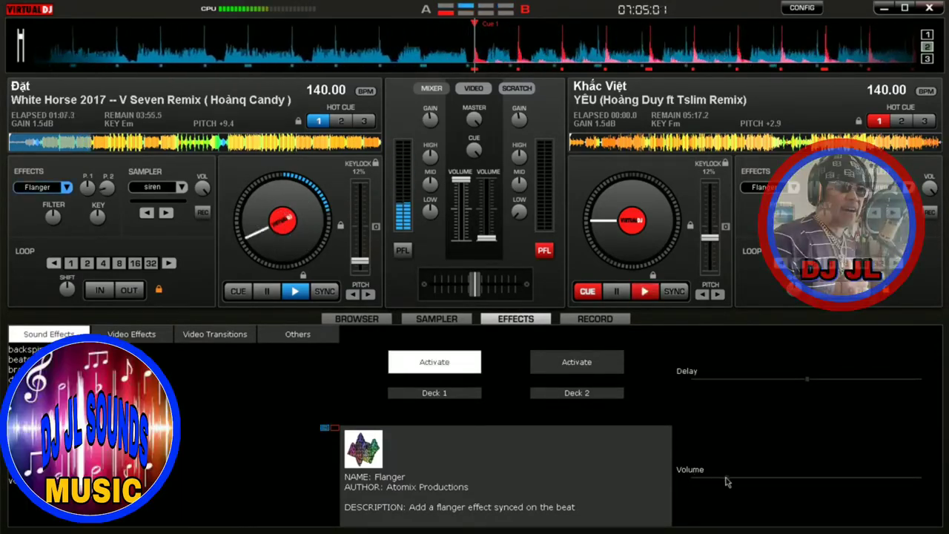
click(356, 318)
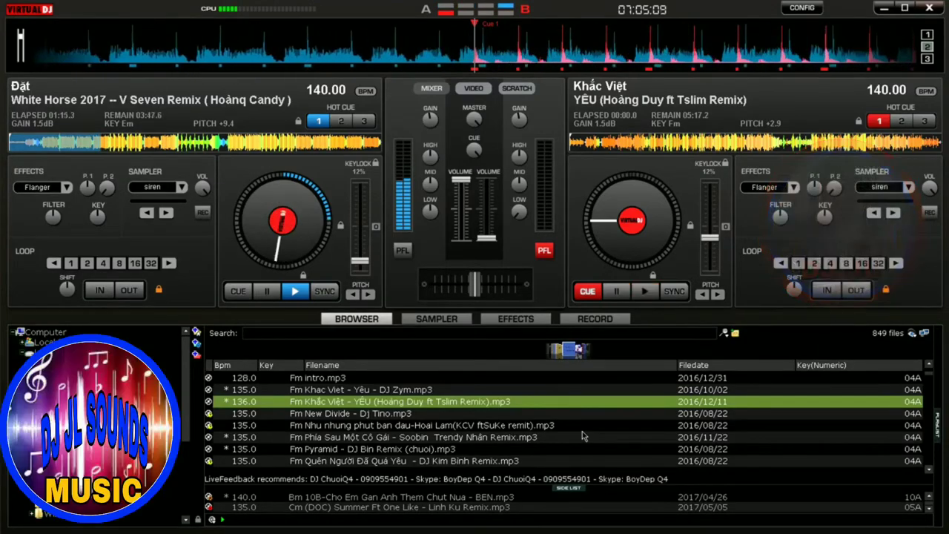
Mix over from deck 1 to deck 2 at full volume and load the Fm track "Phía Sau Một Cô Gái" onto deck 1 at 140 BPM
click(646, 293)
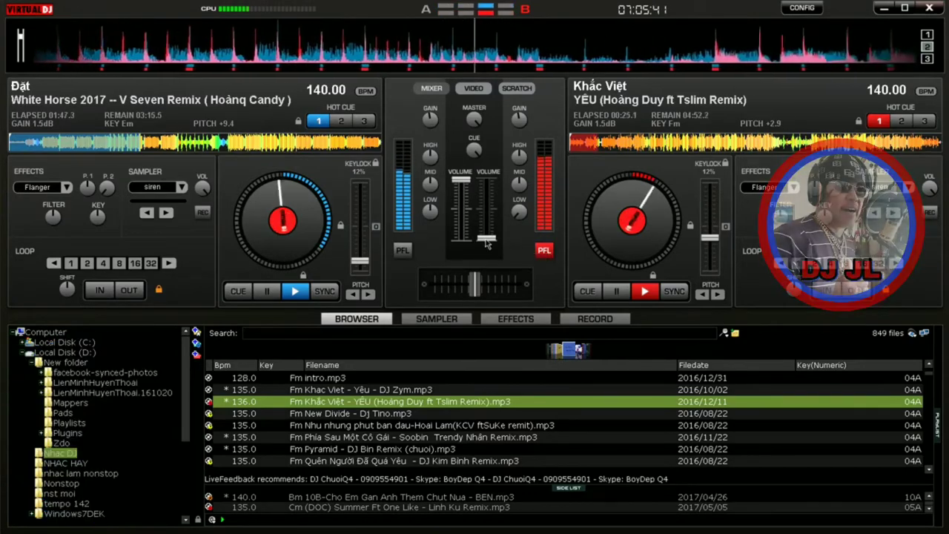
drag(487, 245, 494, 184)
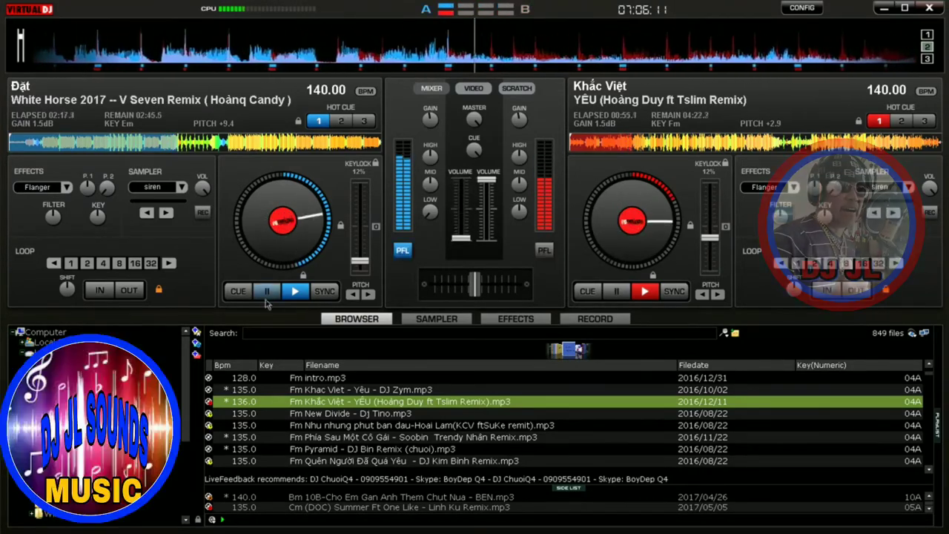
click(438, 439)
drag(261, 232, 263, 231)
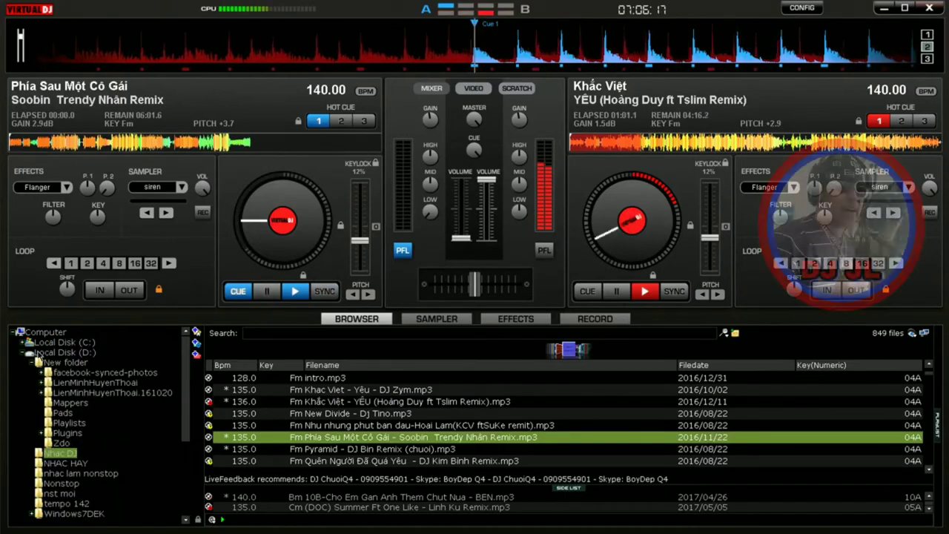
Open "New folder" in the browser and select the Fm track "E -T DZ Remix[Lambody] Full.wav"
click(45, 438)
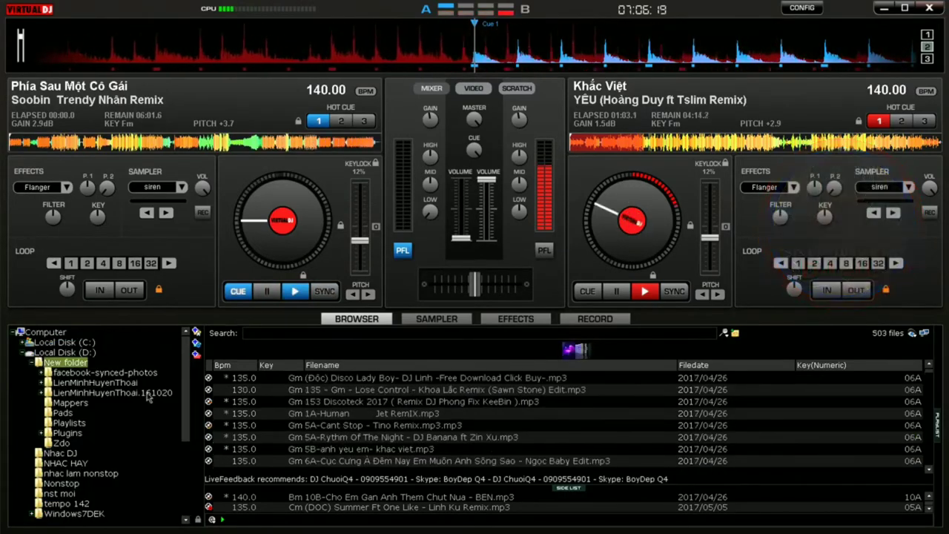
scroll(384, 404, up, 10)
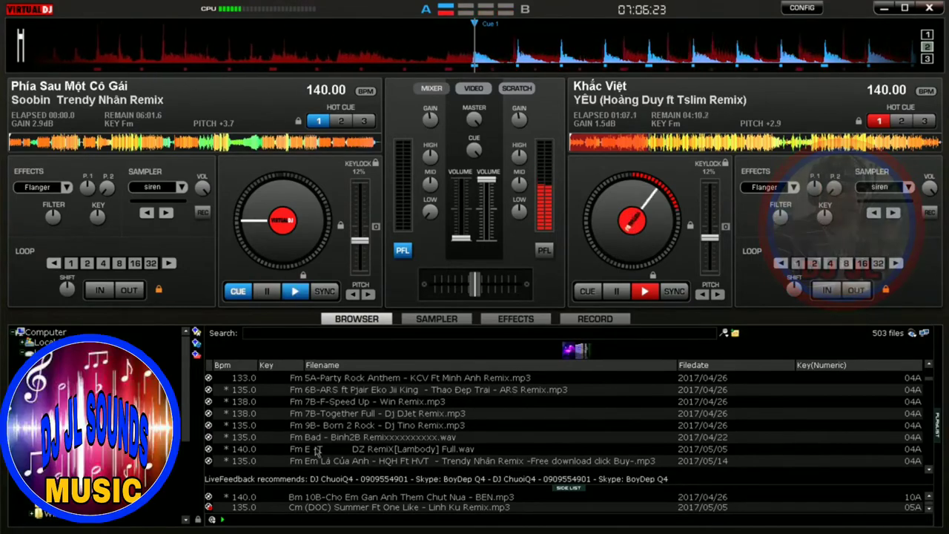
click(482, 448)
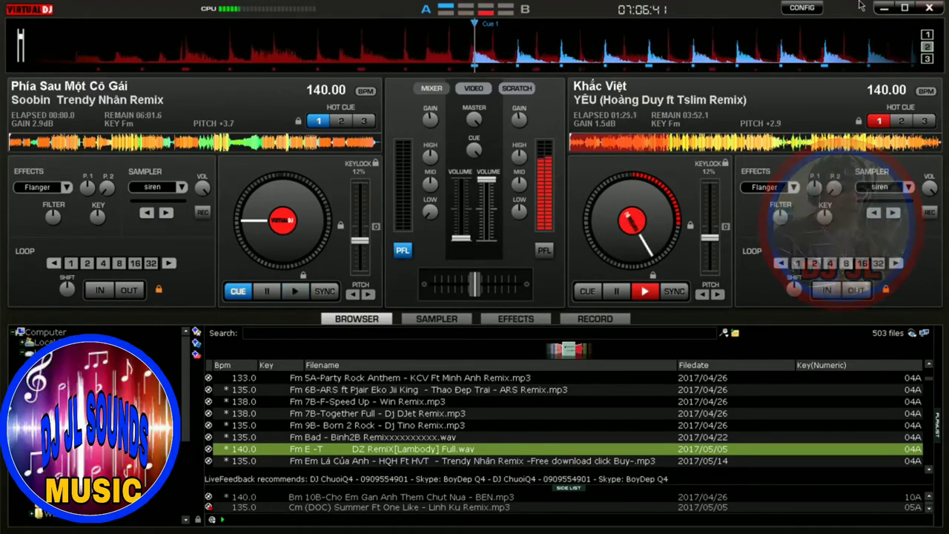
Switch to OBS to check the recording and return to VirtualDJ
key(alt+Tab)
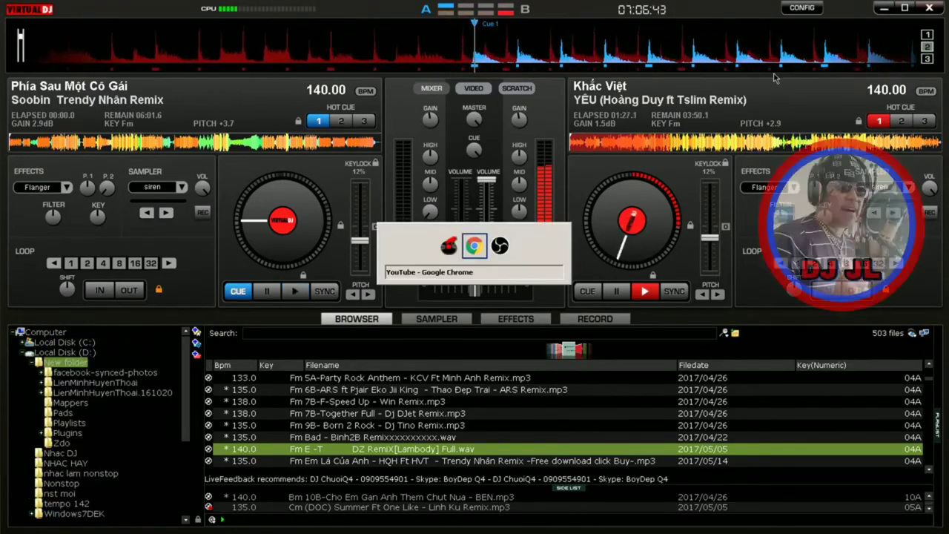
key(alt+Tab)
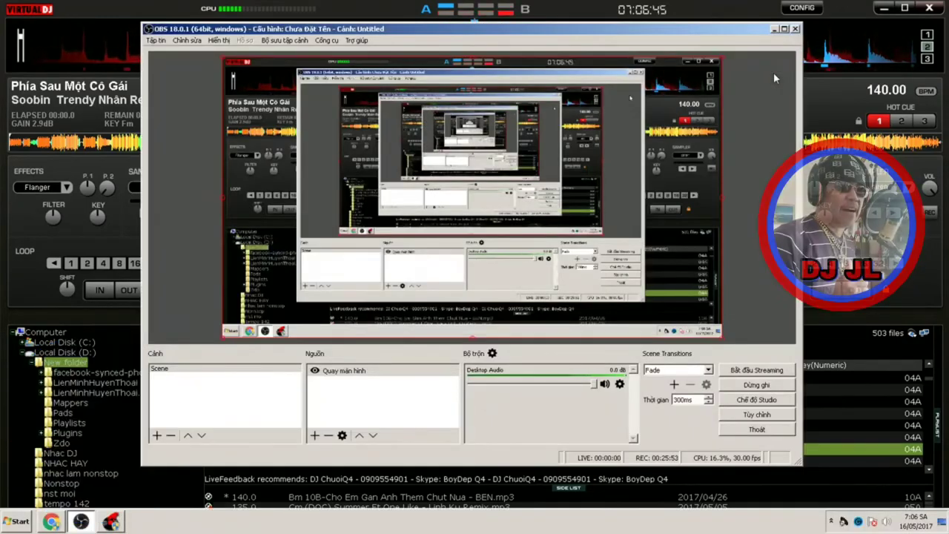
key(alt+Tab)
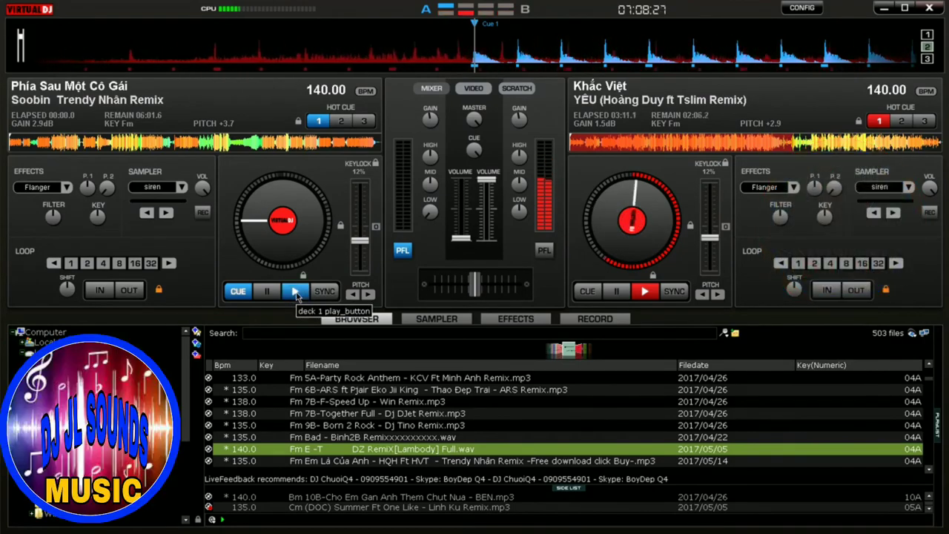
Start deck 1 playing the "Phía Sau Một Cô Gái" remix alongside deck 2
click(296, 294)
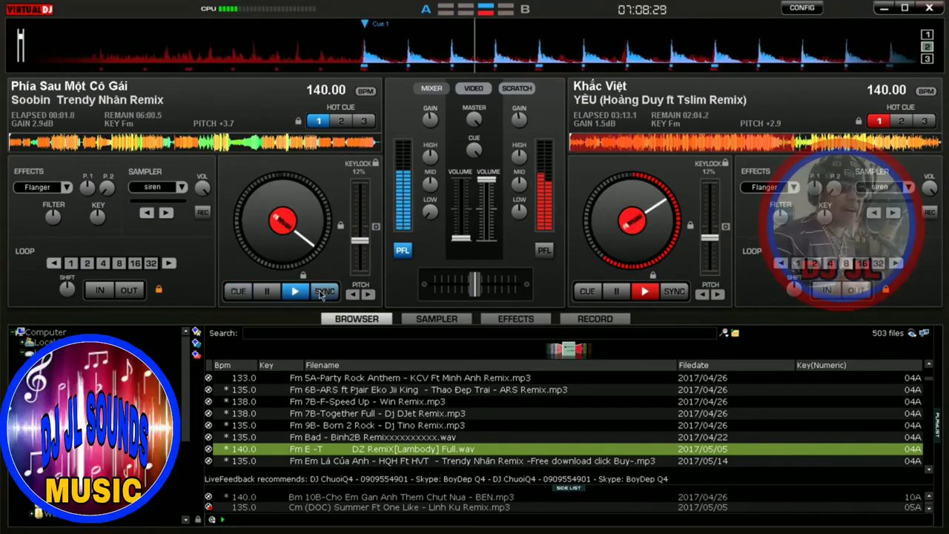